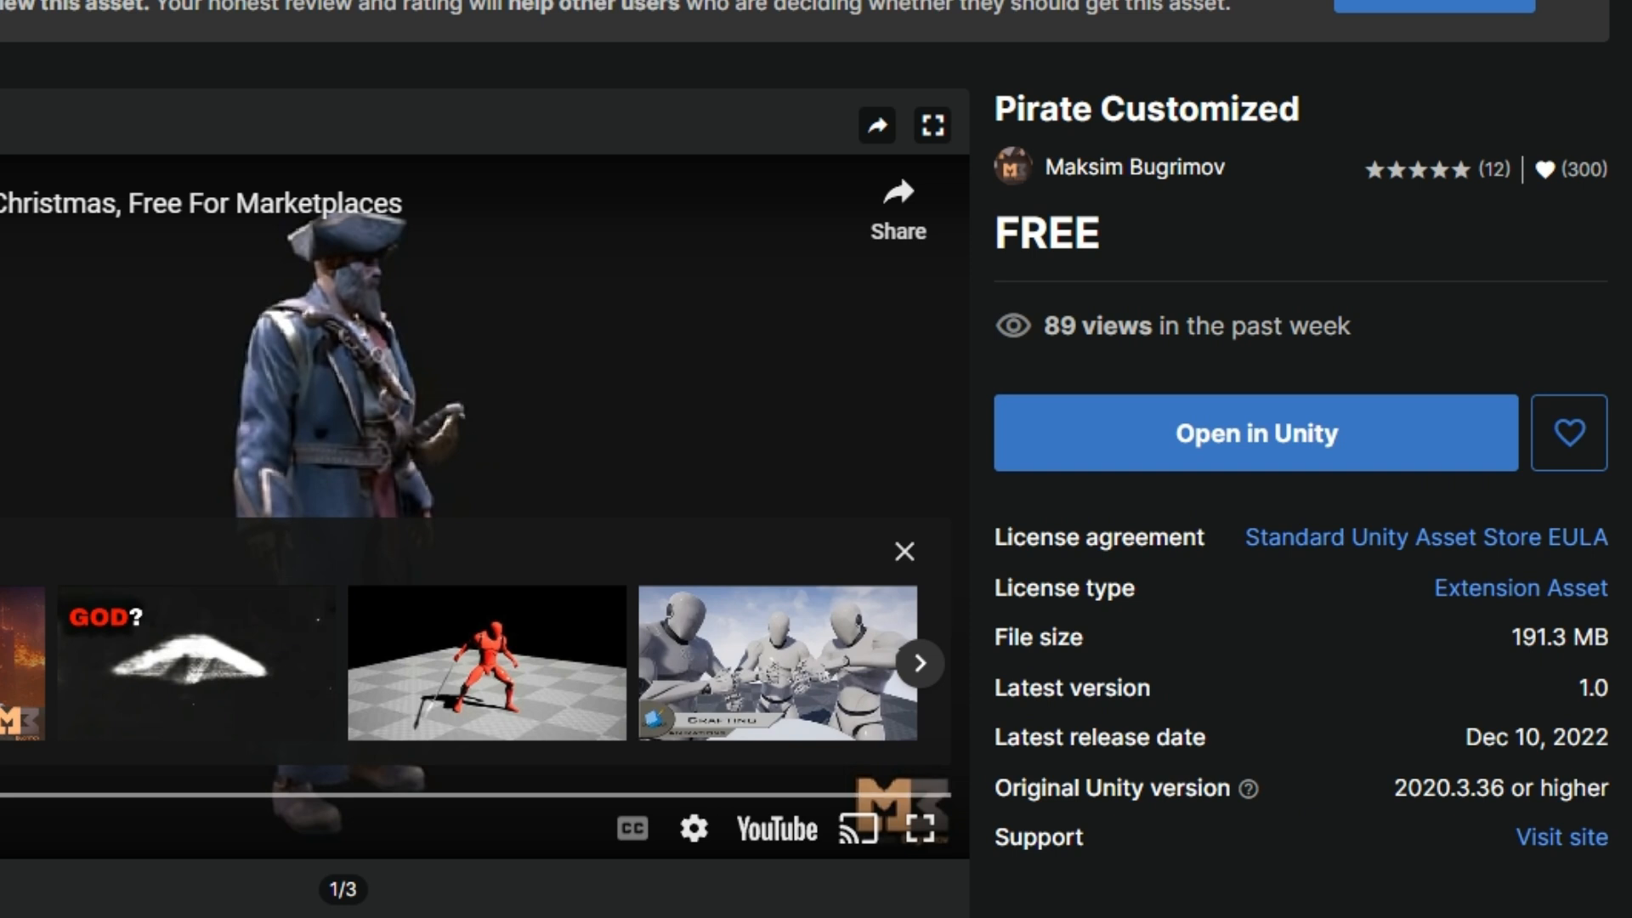
Dismiss the suggested videos covering the Pirate Customized preview on its Asset Store page
left_click(904, 553)
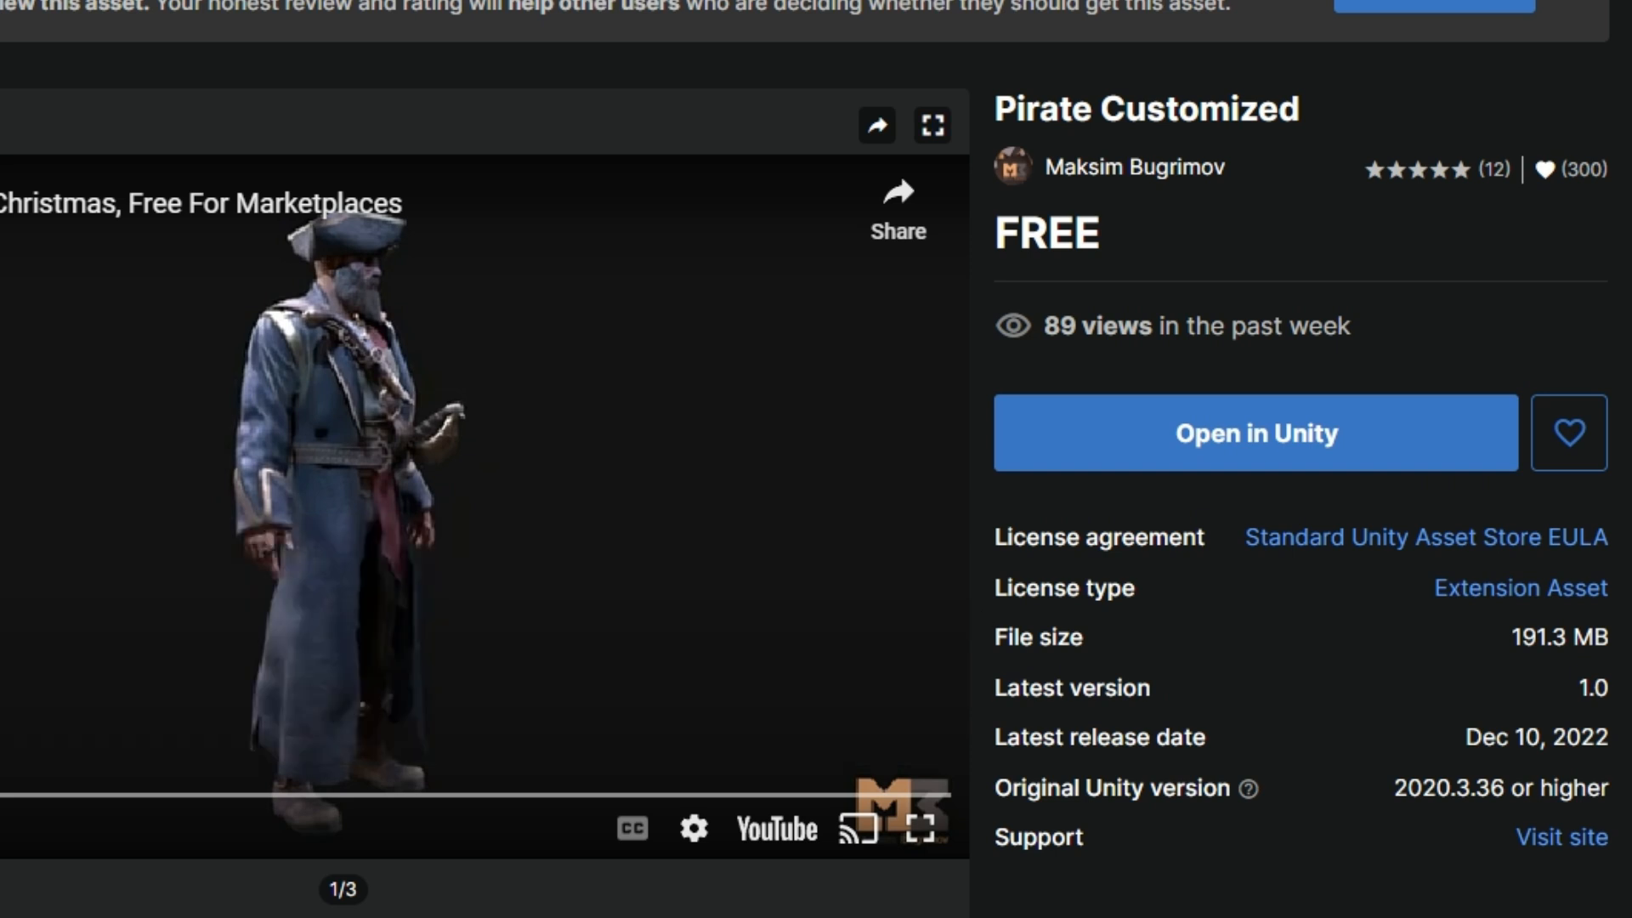
left_click(0, 828)
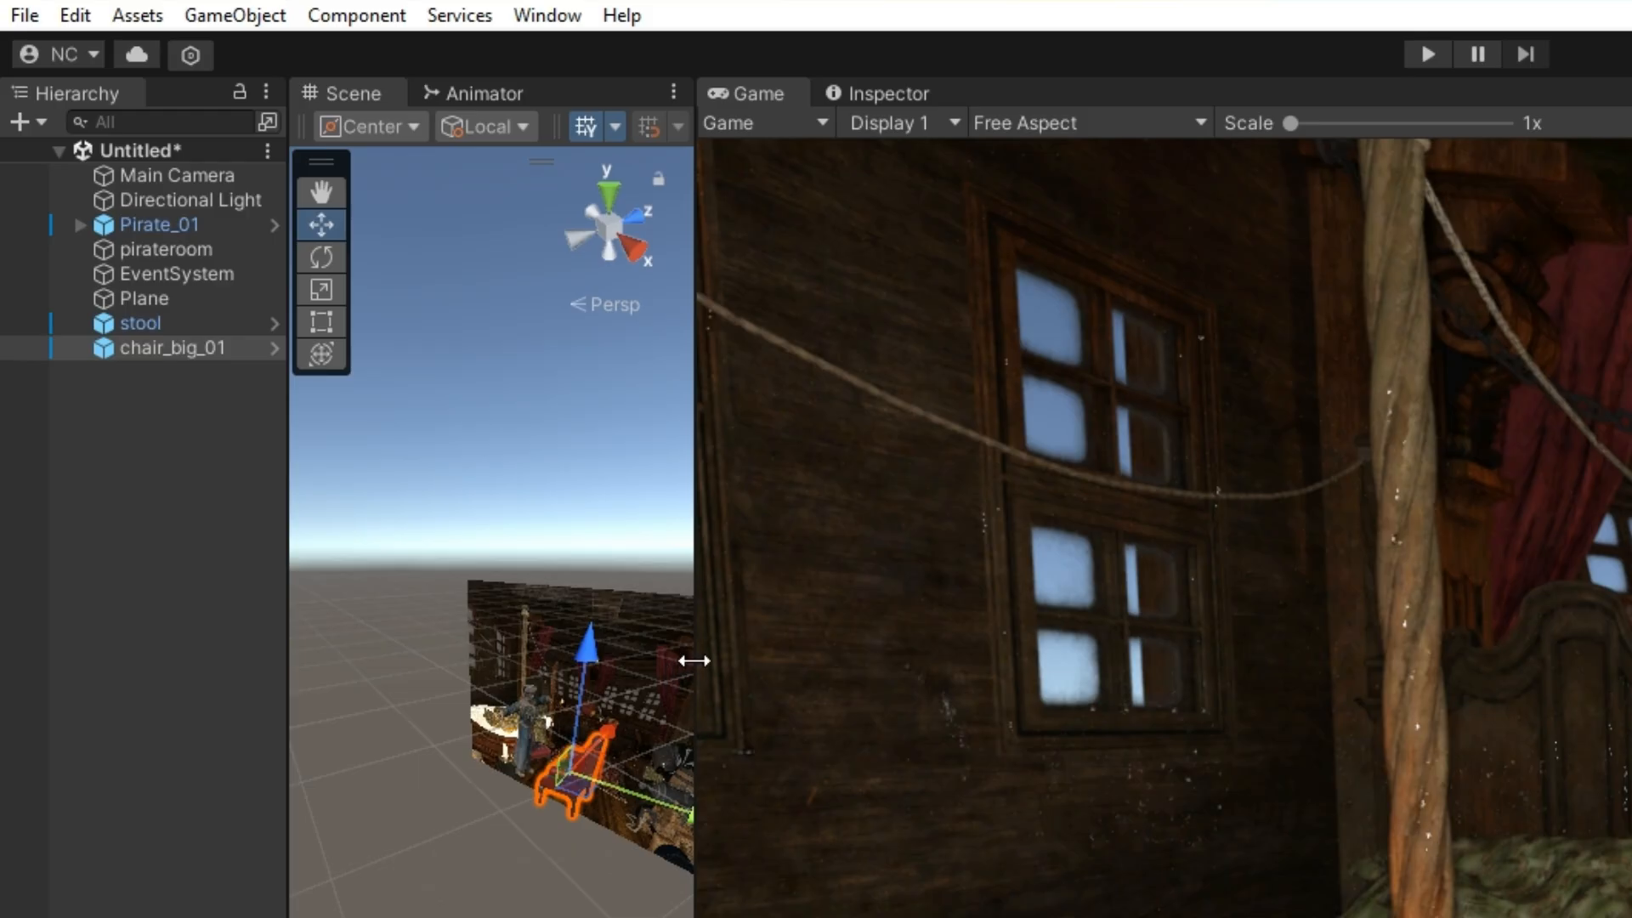
Look up the Pirate Customized package in the Package Manager by searching My Assets for "pirate", and close the manager
left_click_drag(692, 660, 1522, 660)
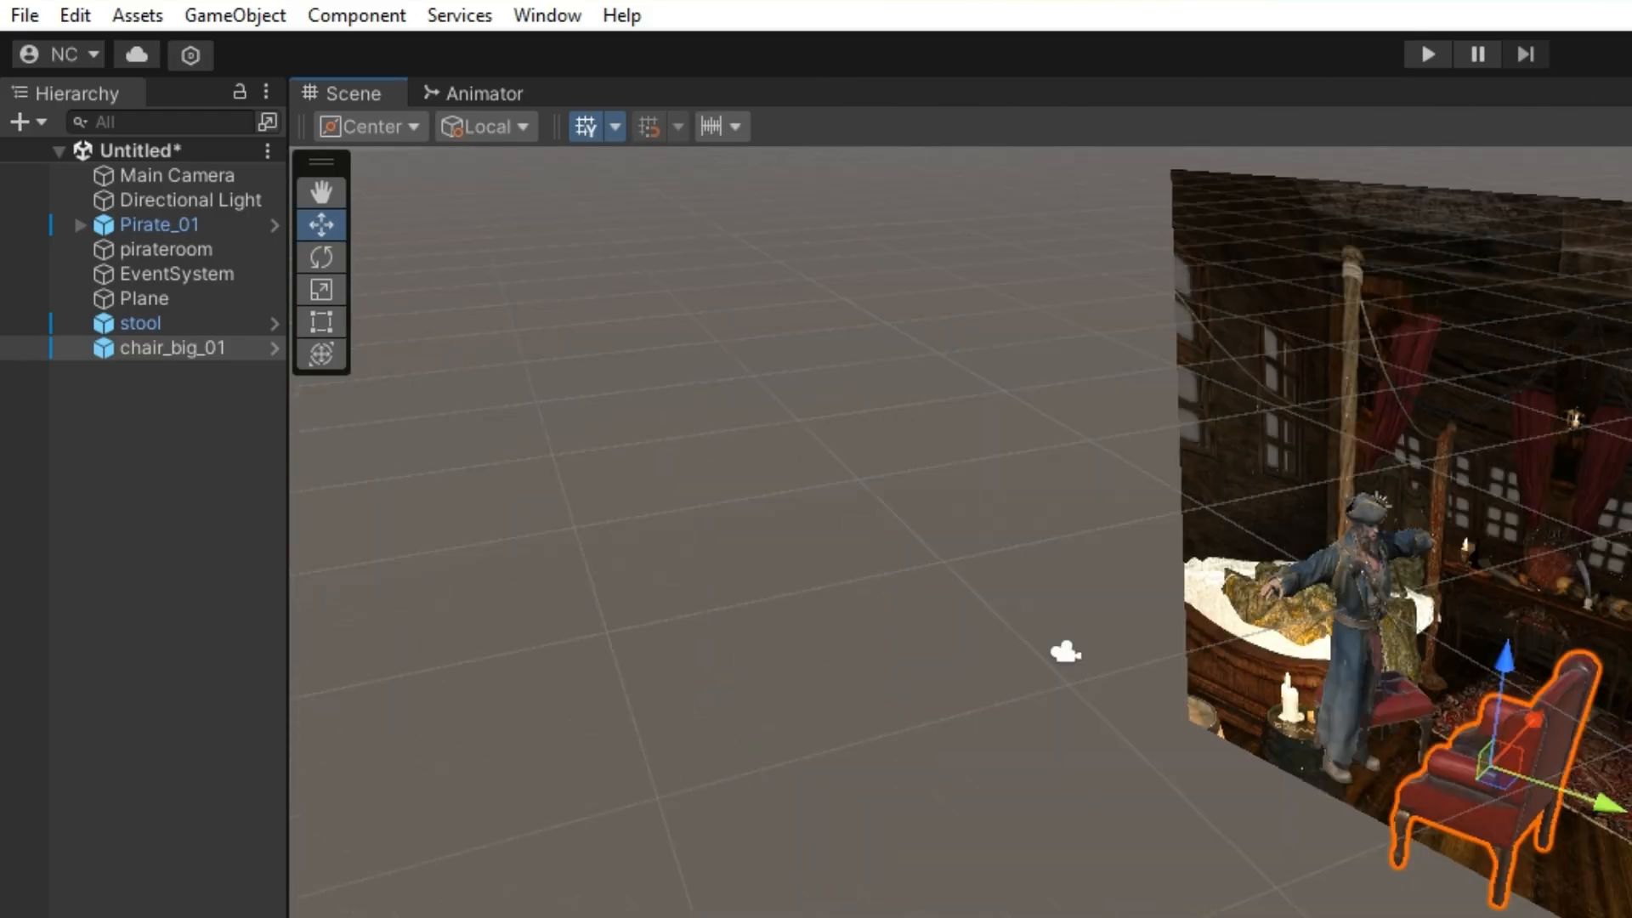
left_click_drag(561, 917, 561, 888)
left_click(547, 14)
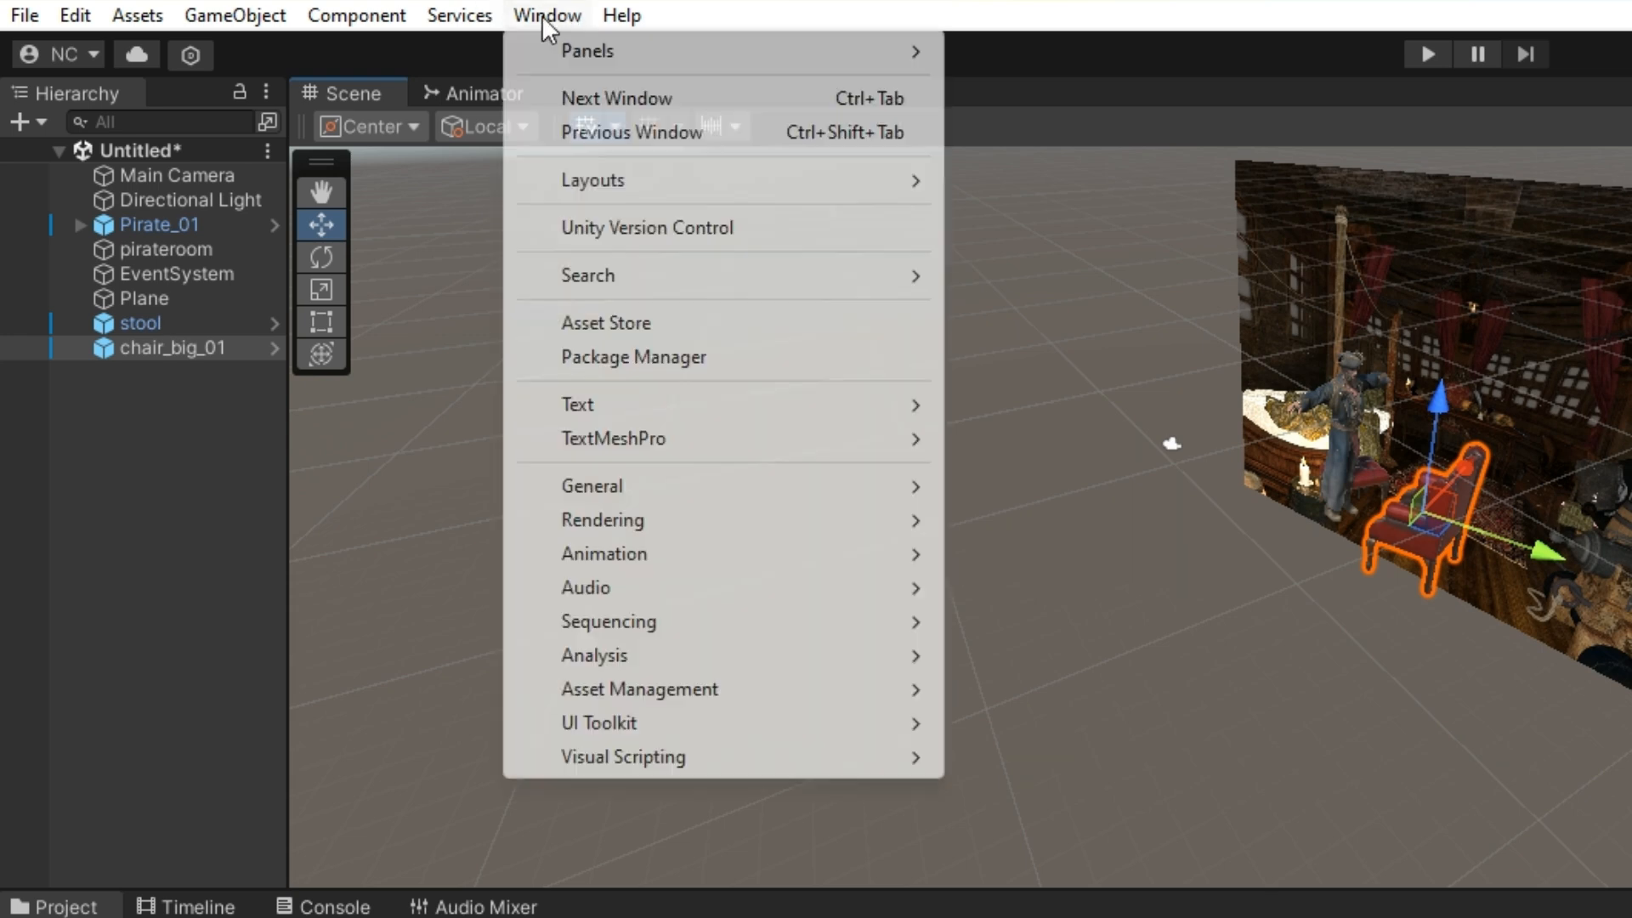
left_click(663, 358)
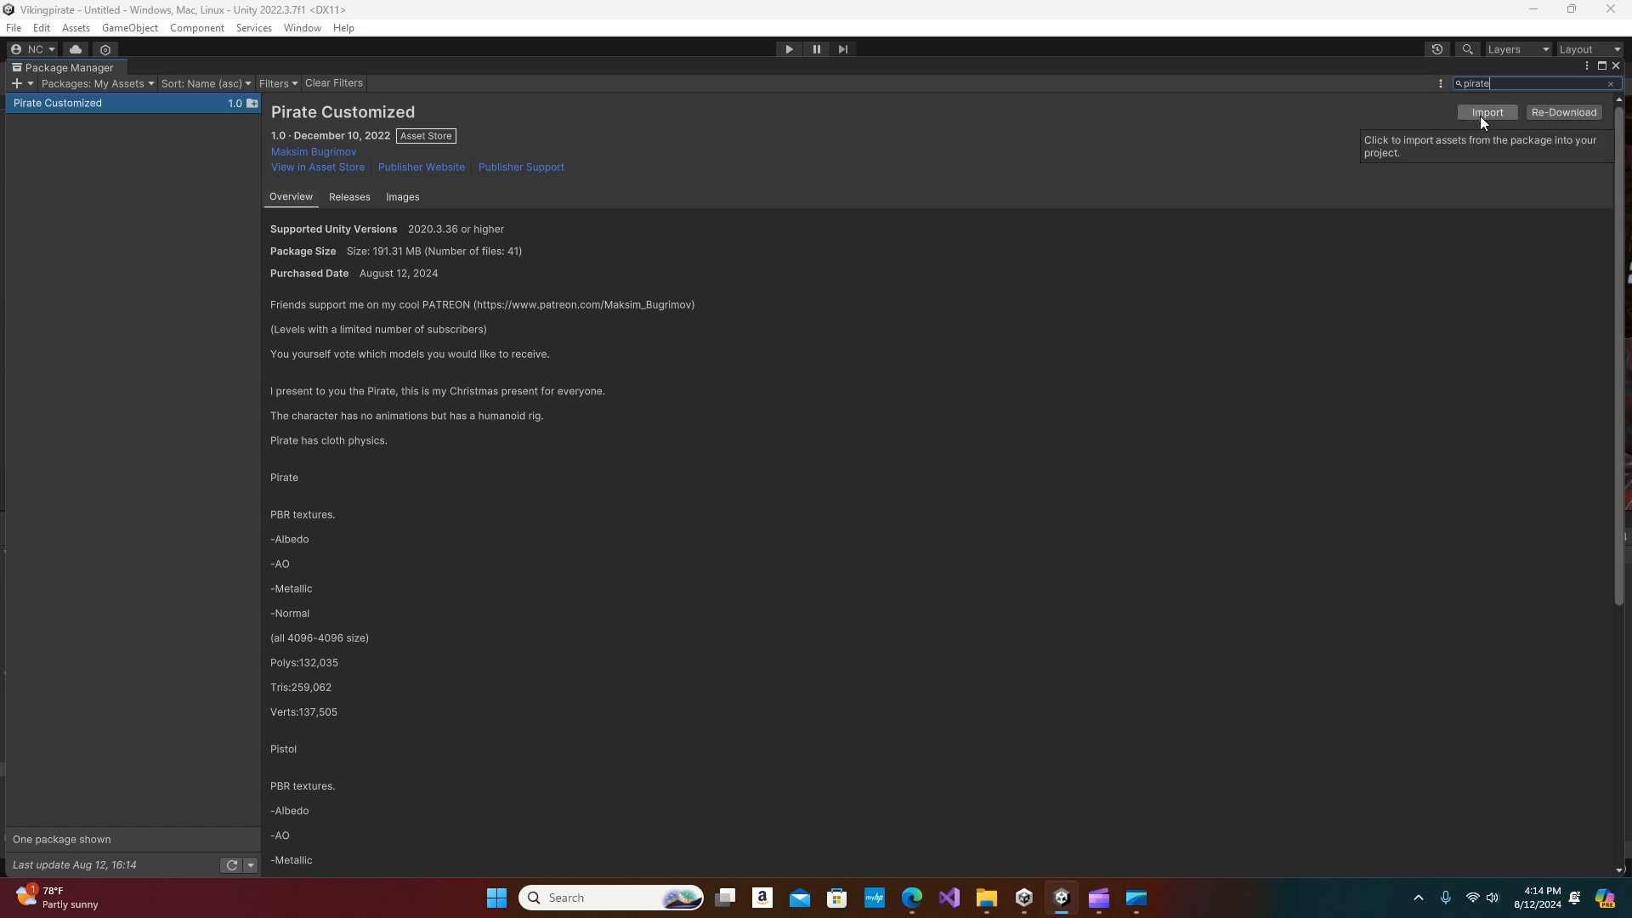
left_click(1616, 67)
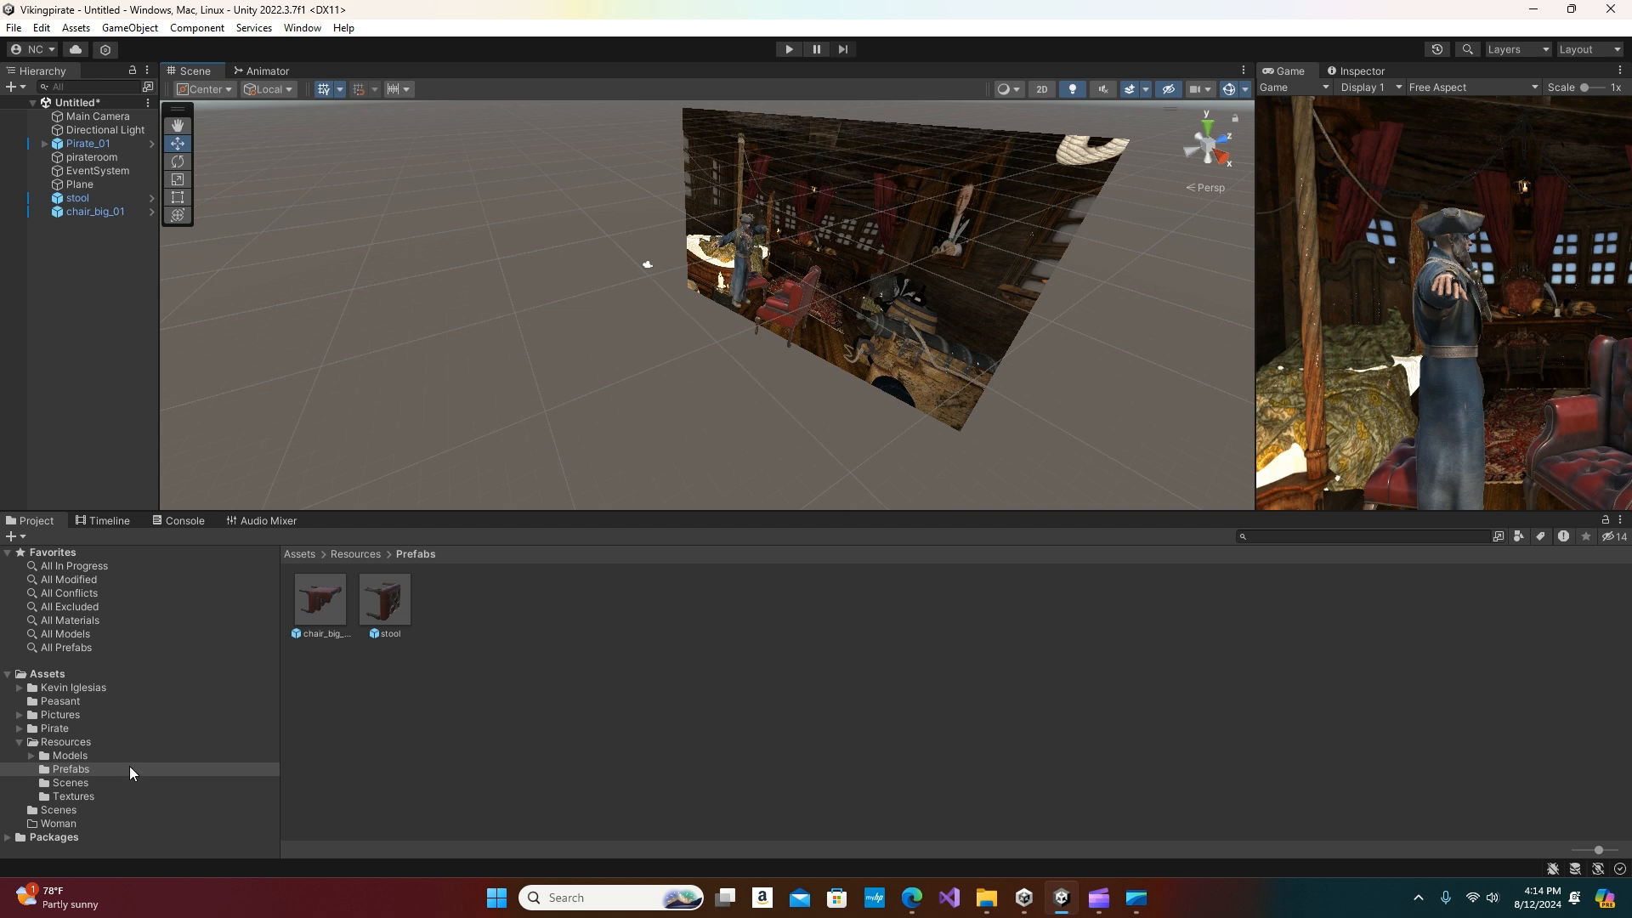
Open the Demo scene from the project's Assets/Pirate/Scenes folder
left_click(53, 729)
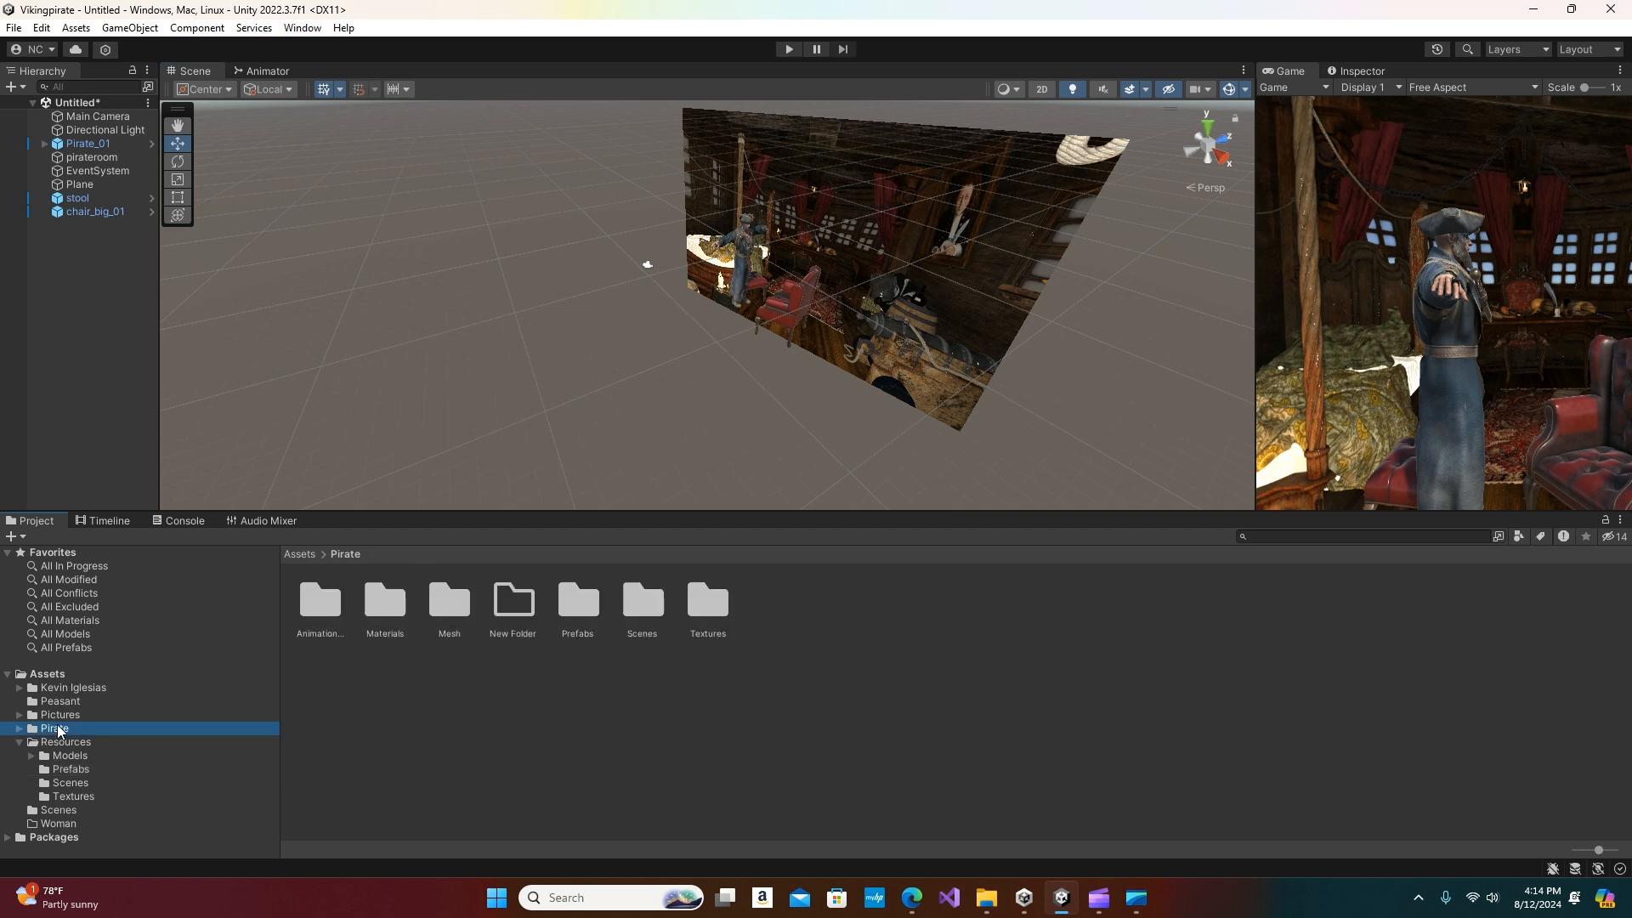
left_click_drag(517, 509, 703, 380)
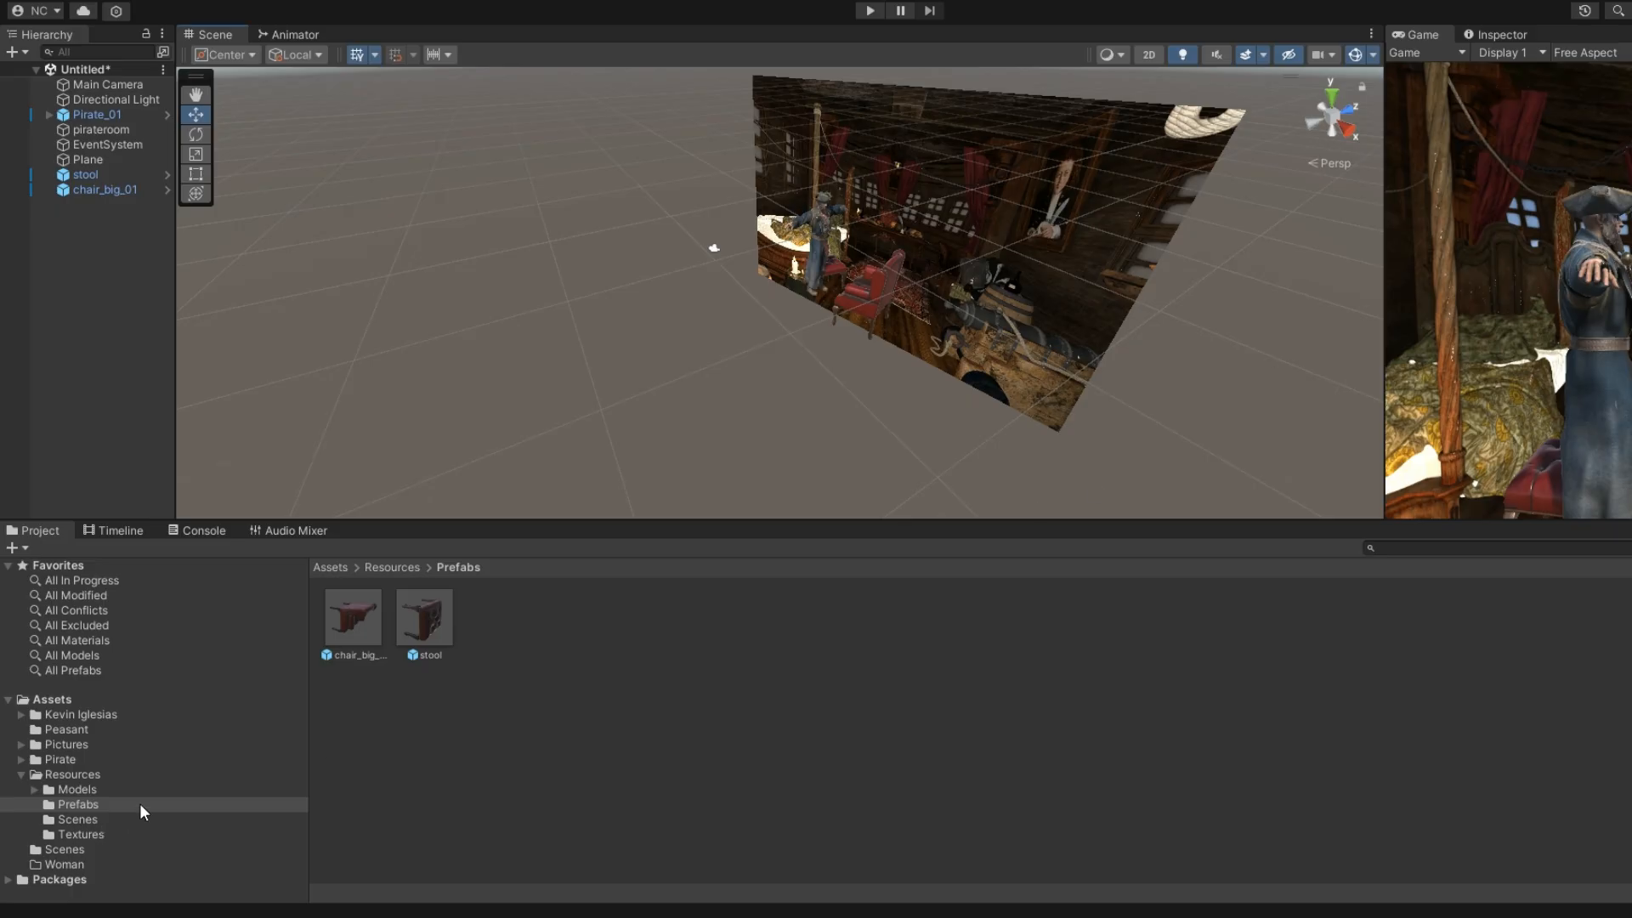
left_click(54, 758)
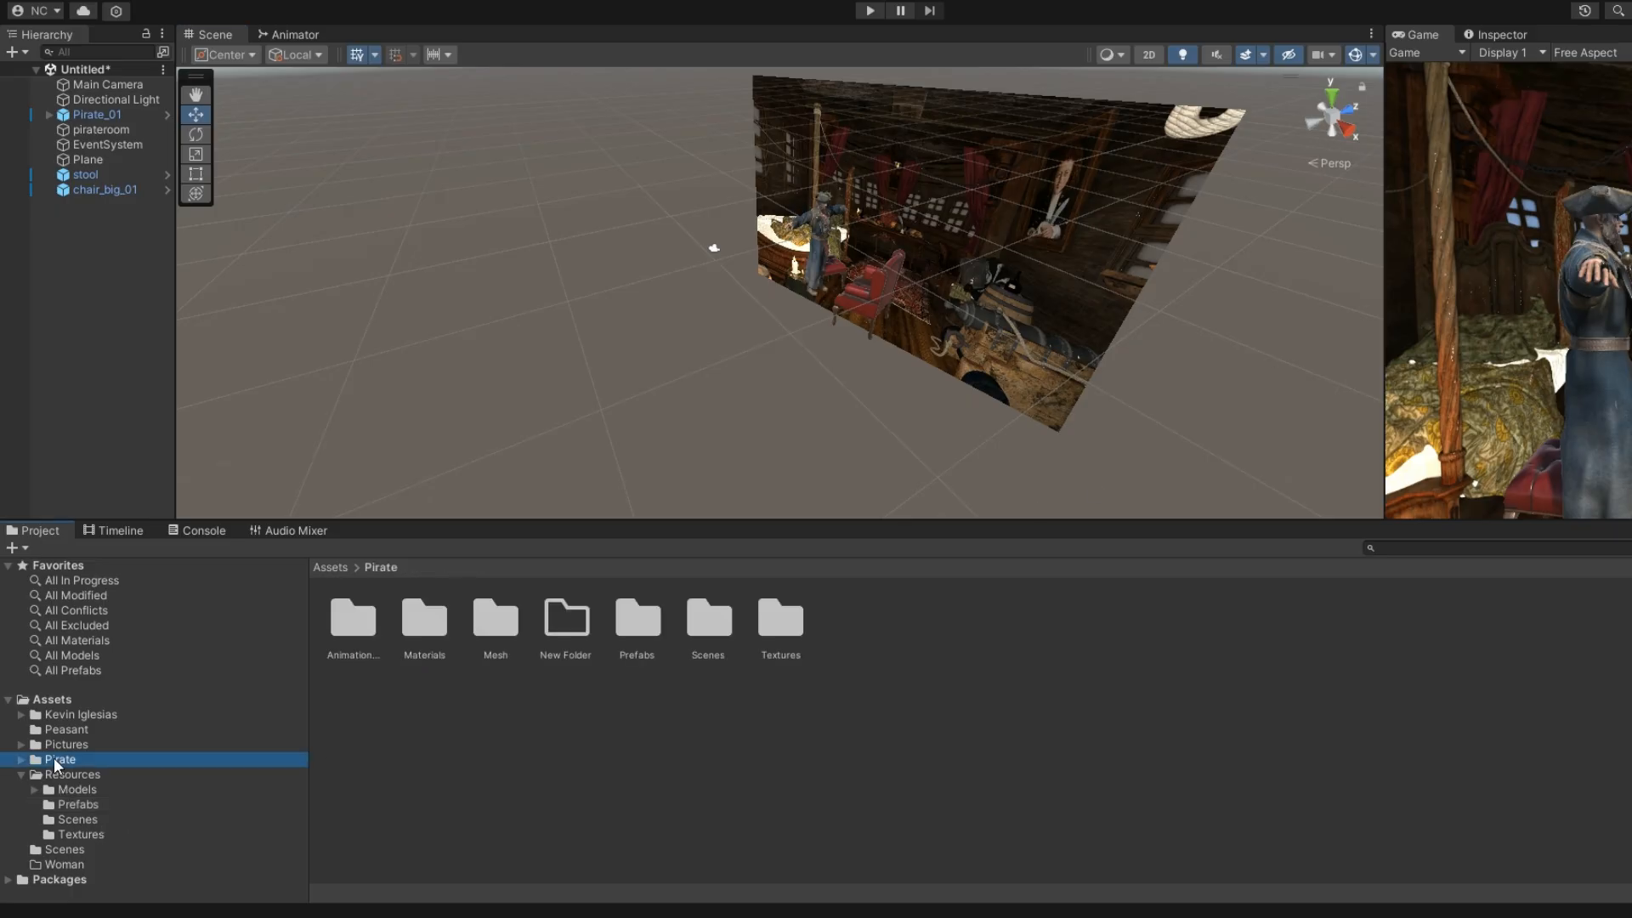
left_click_drag(569, 519, 582, 318)
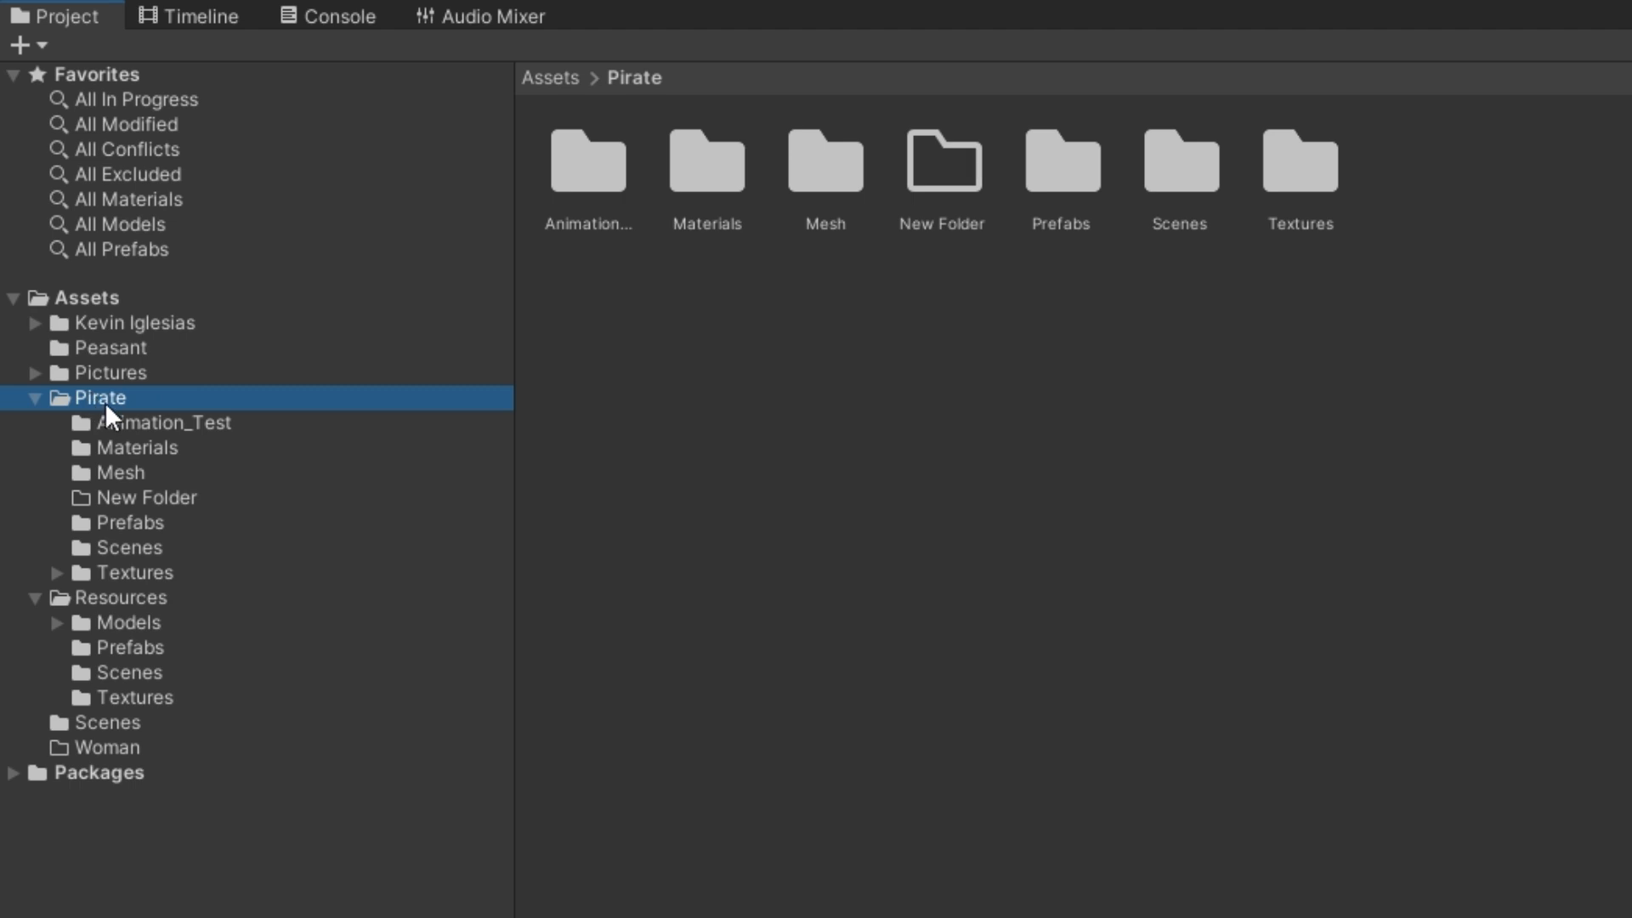
left_click(130, 548)
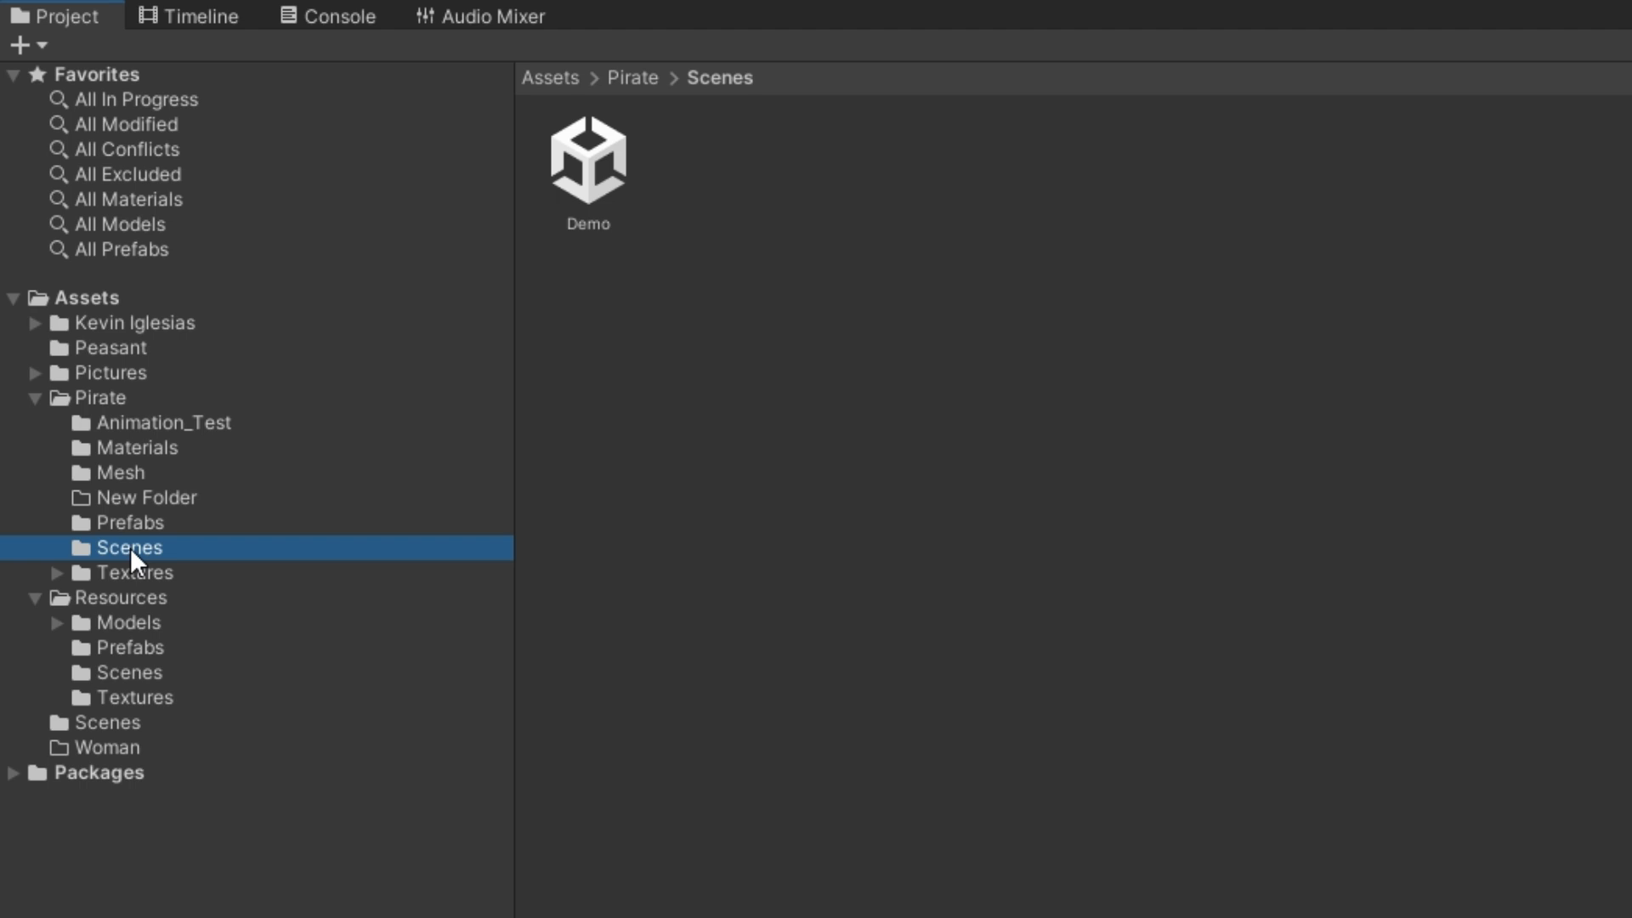
left_click(574, 162)
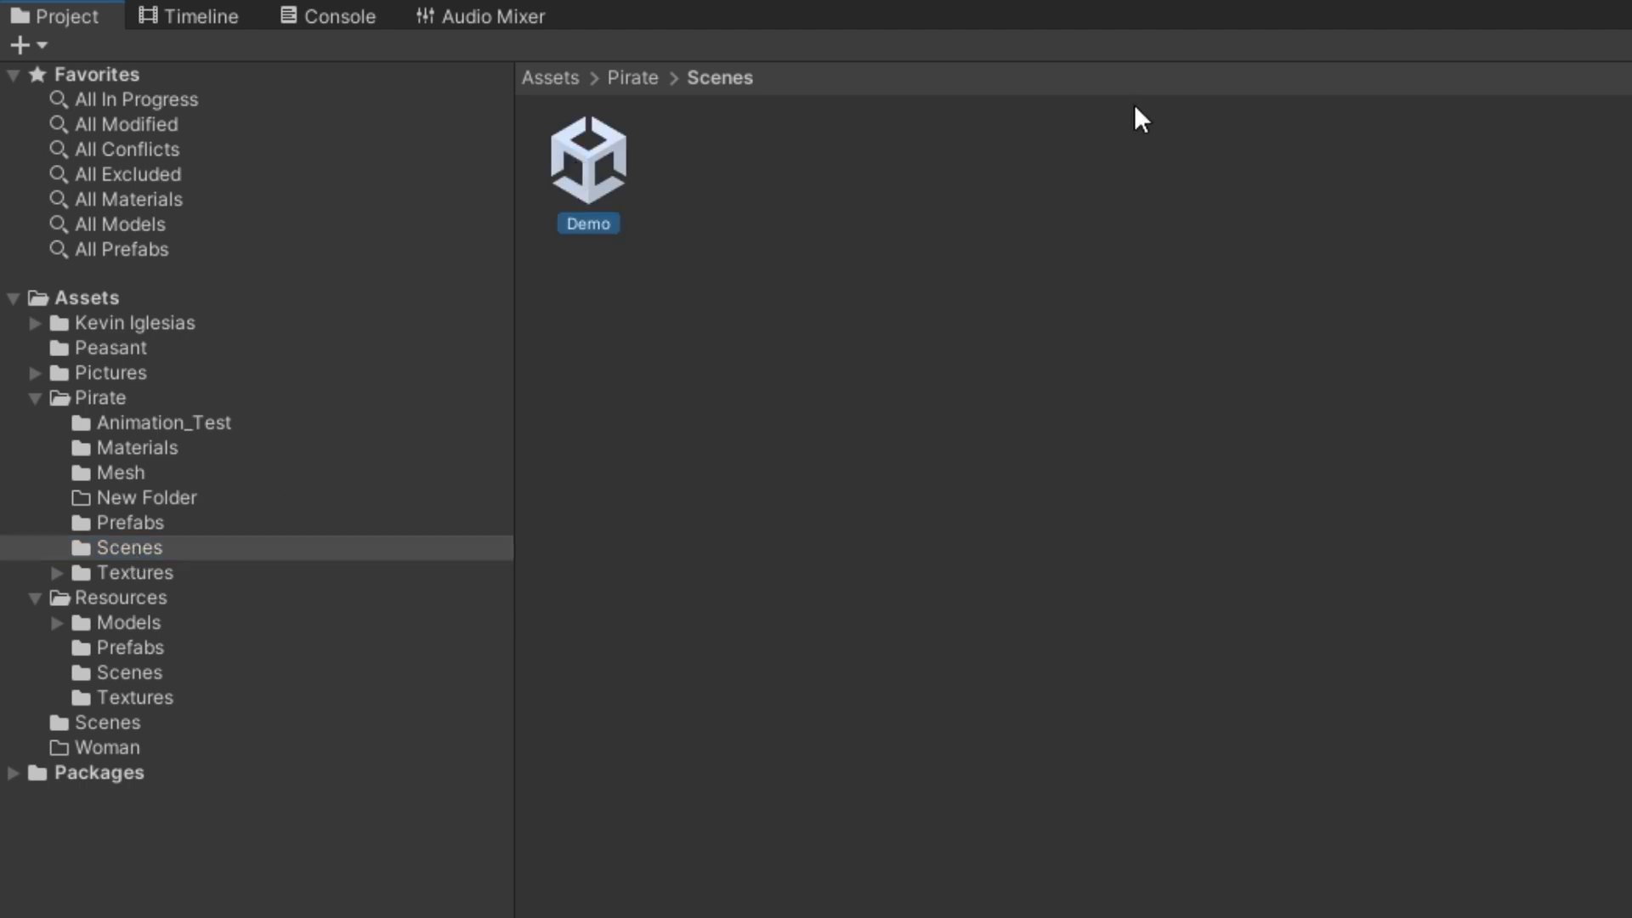
Enlarge the Game view and run the Demo scene in Play mode with that view maximized
left_click_drag(1132, 7, 1122, 502)
left_click_drag(1631, 255, 742, 255)
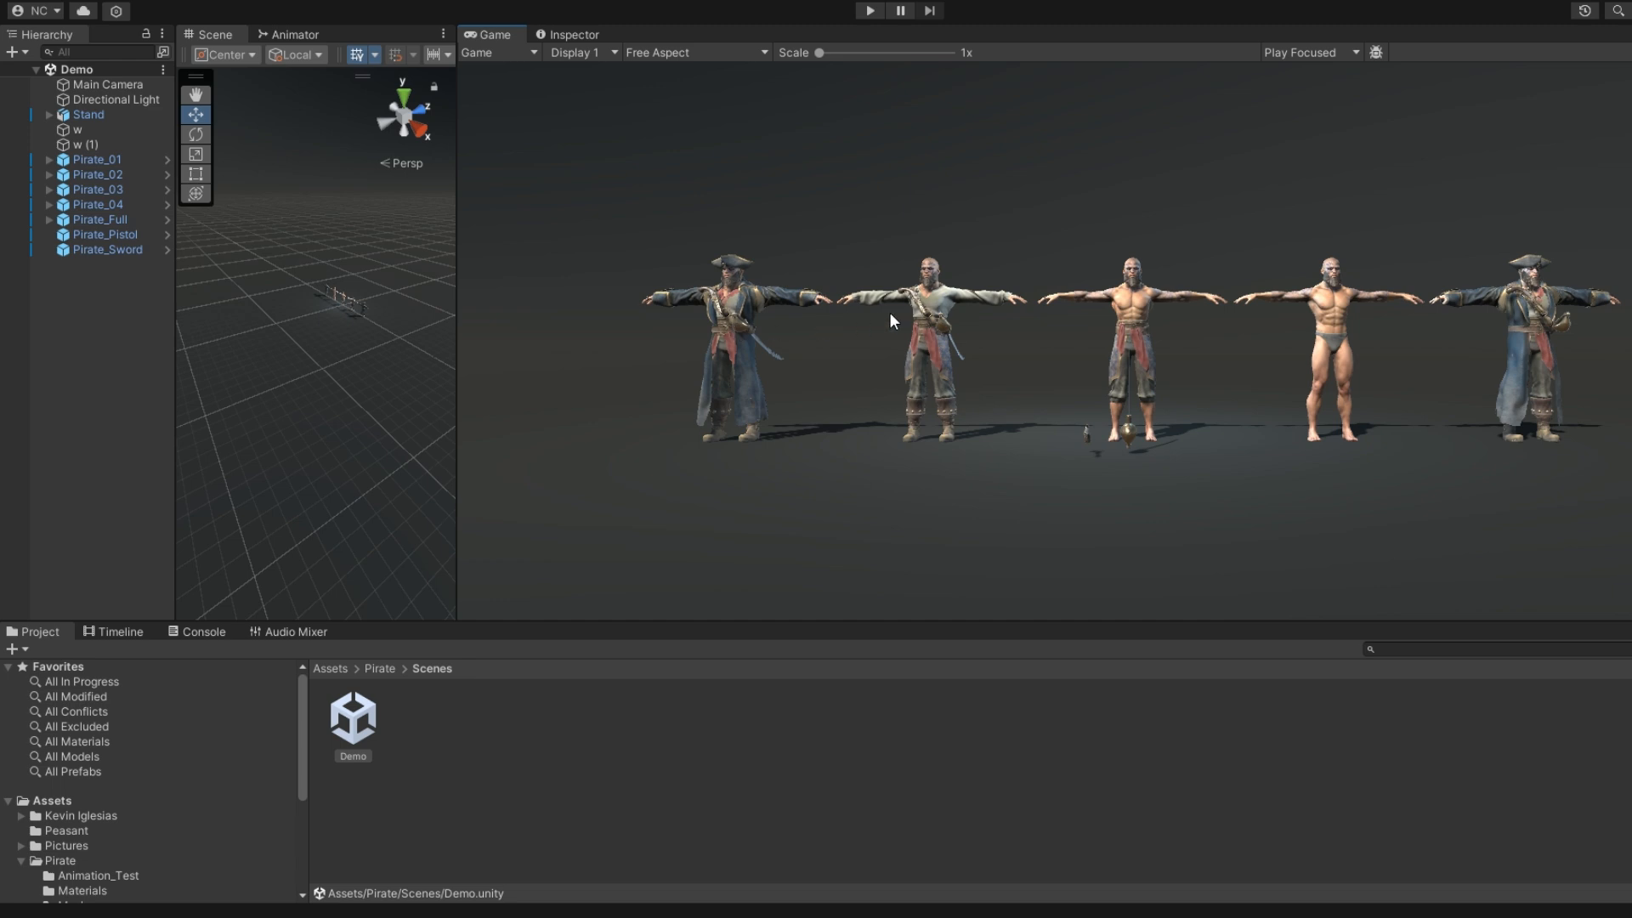
left_click(869, 12)
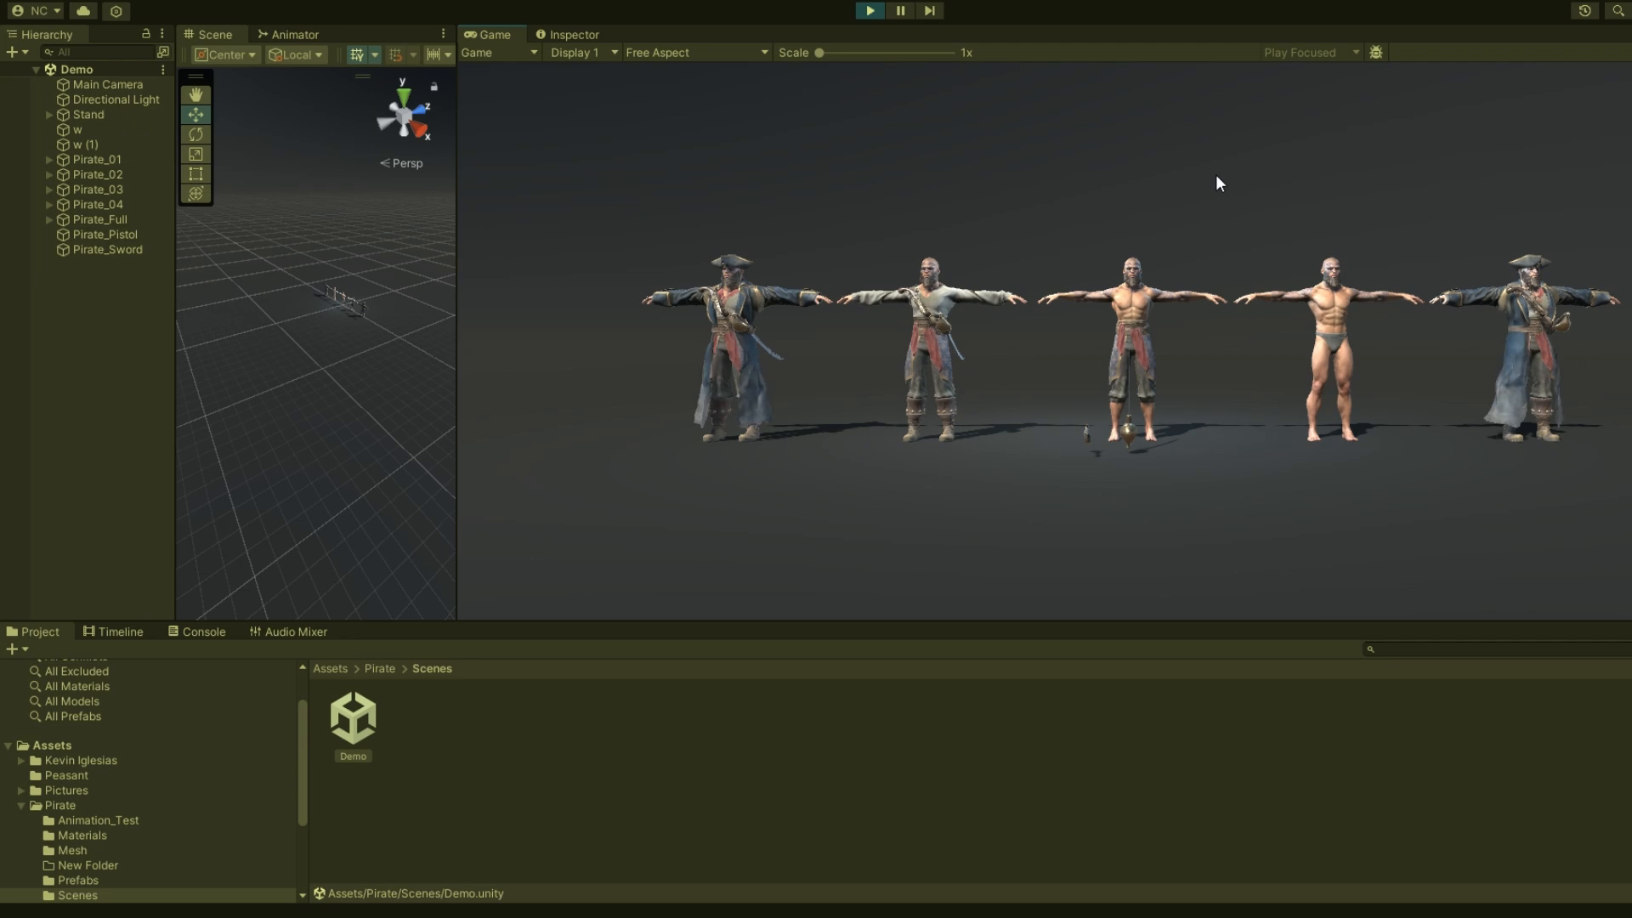
left_click(1621, 34)
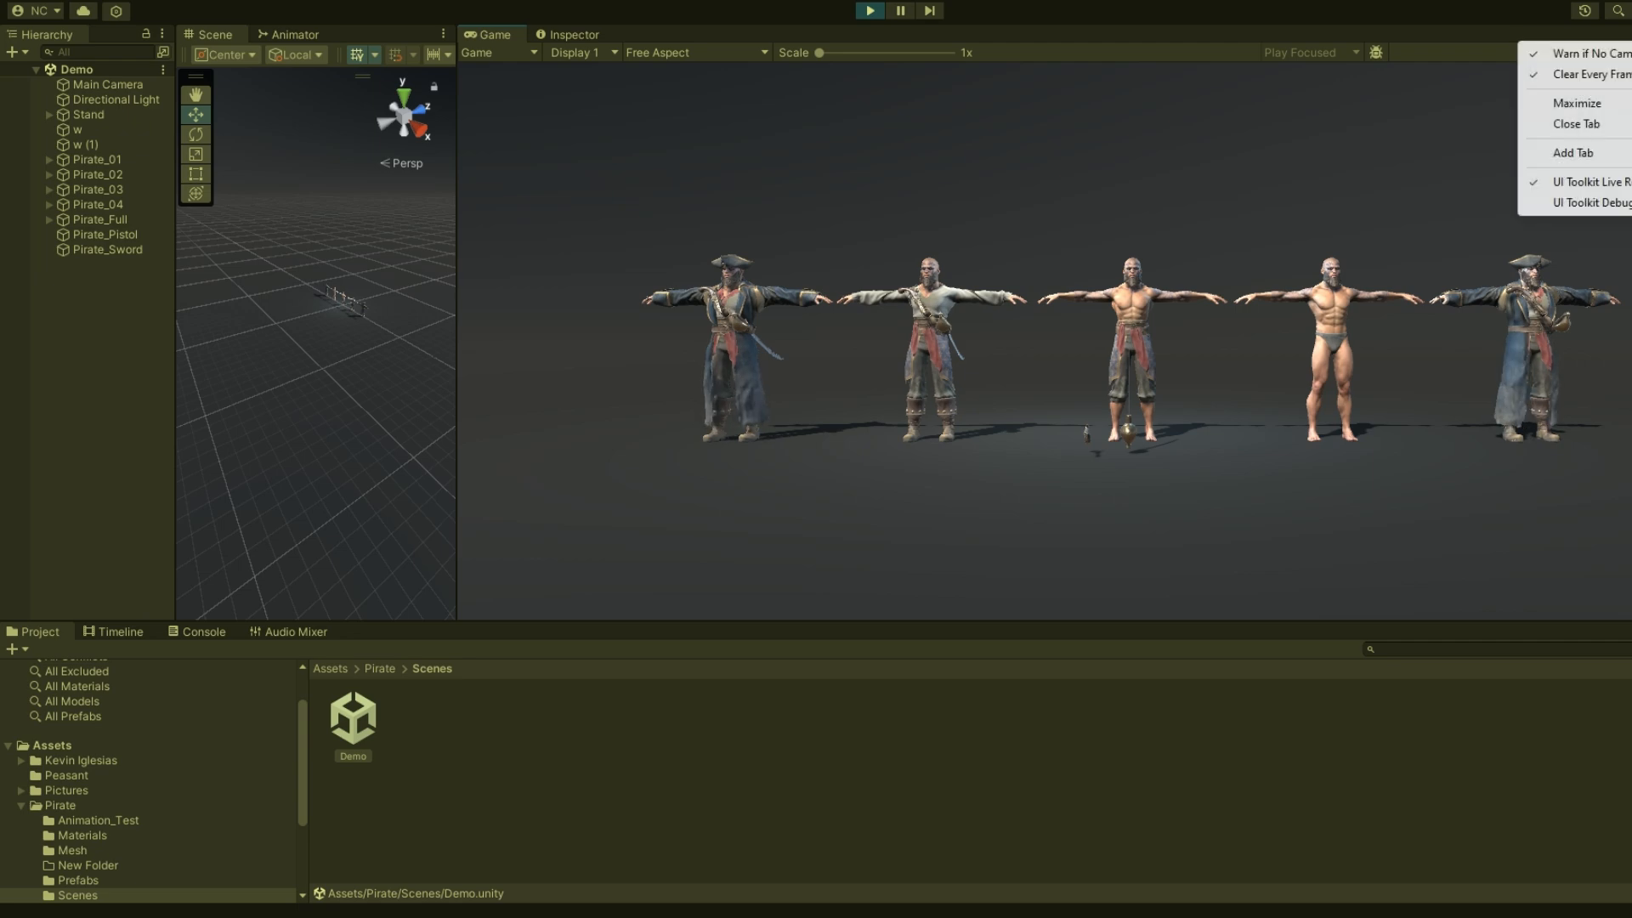
left_click(1581, 103)
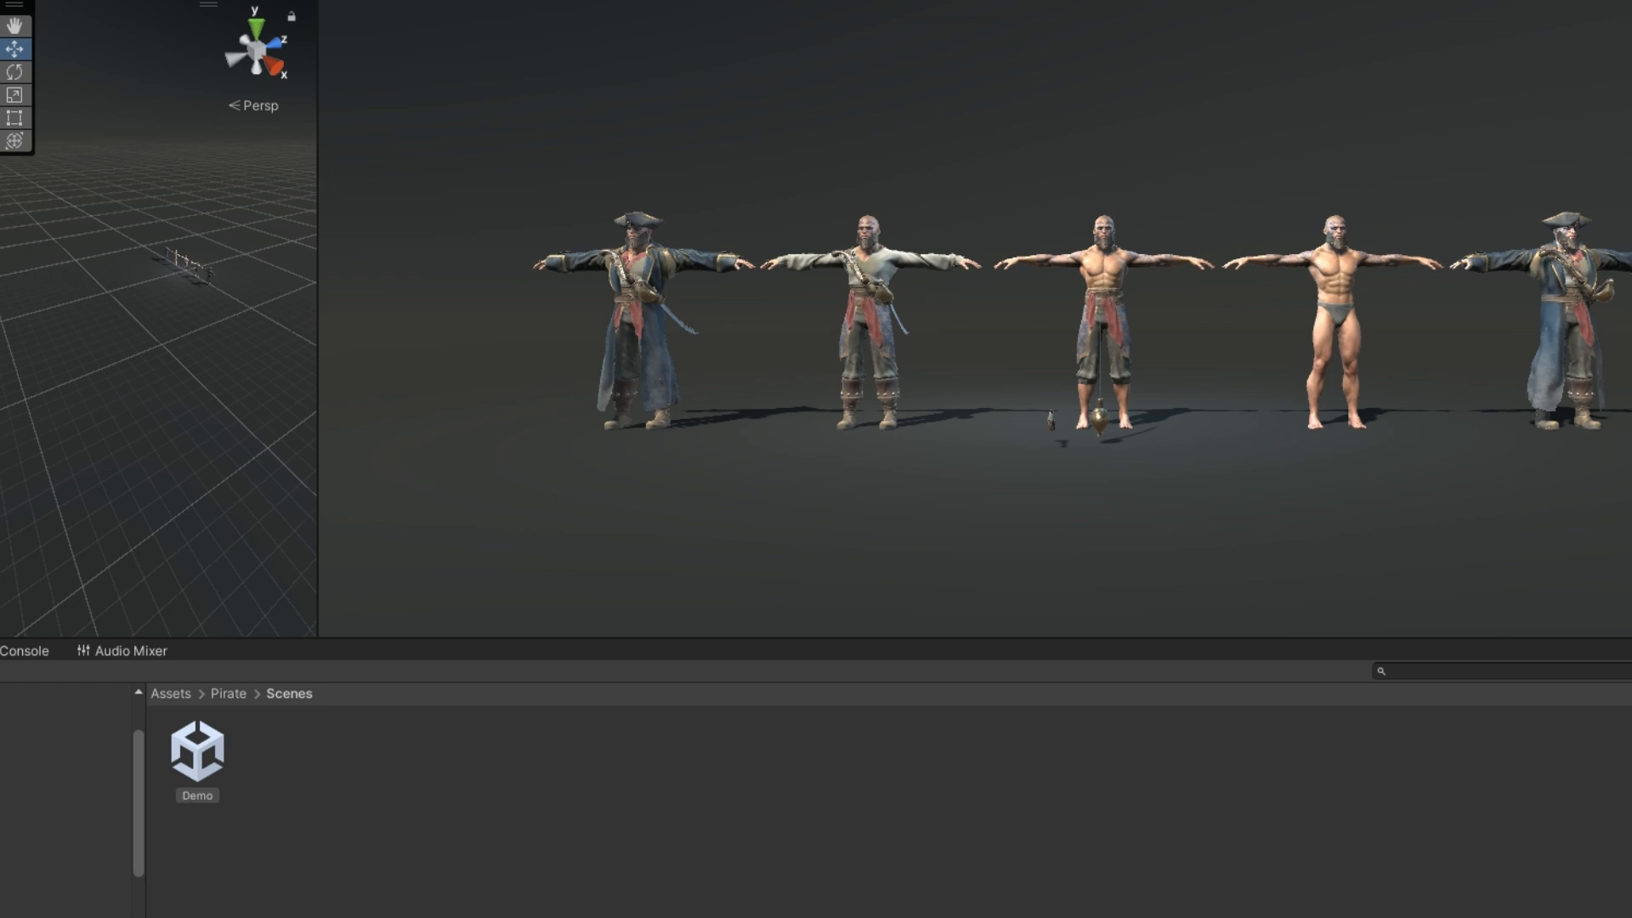
Examine the Walk@Test, Pirate@Idle and sitting animation files in the Assets/Pirate/Animation_Test folder
left_click(26, 870)
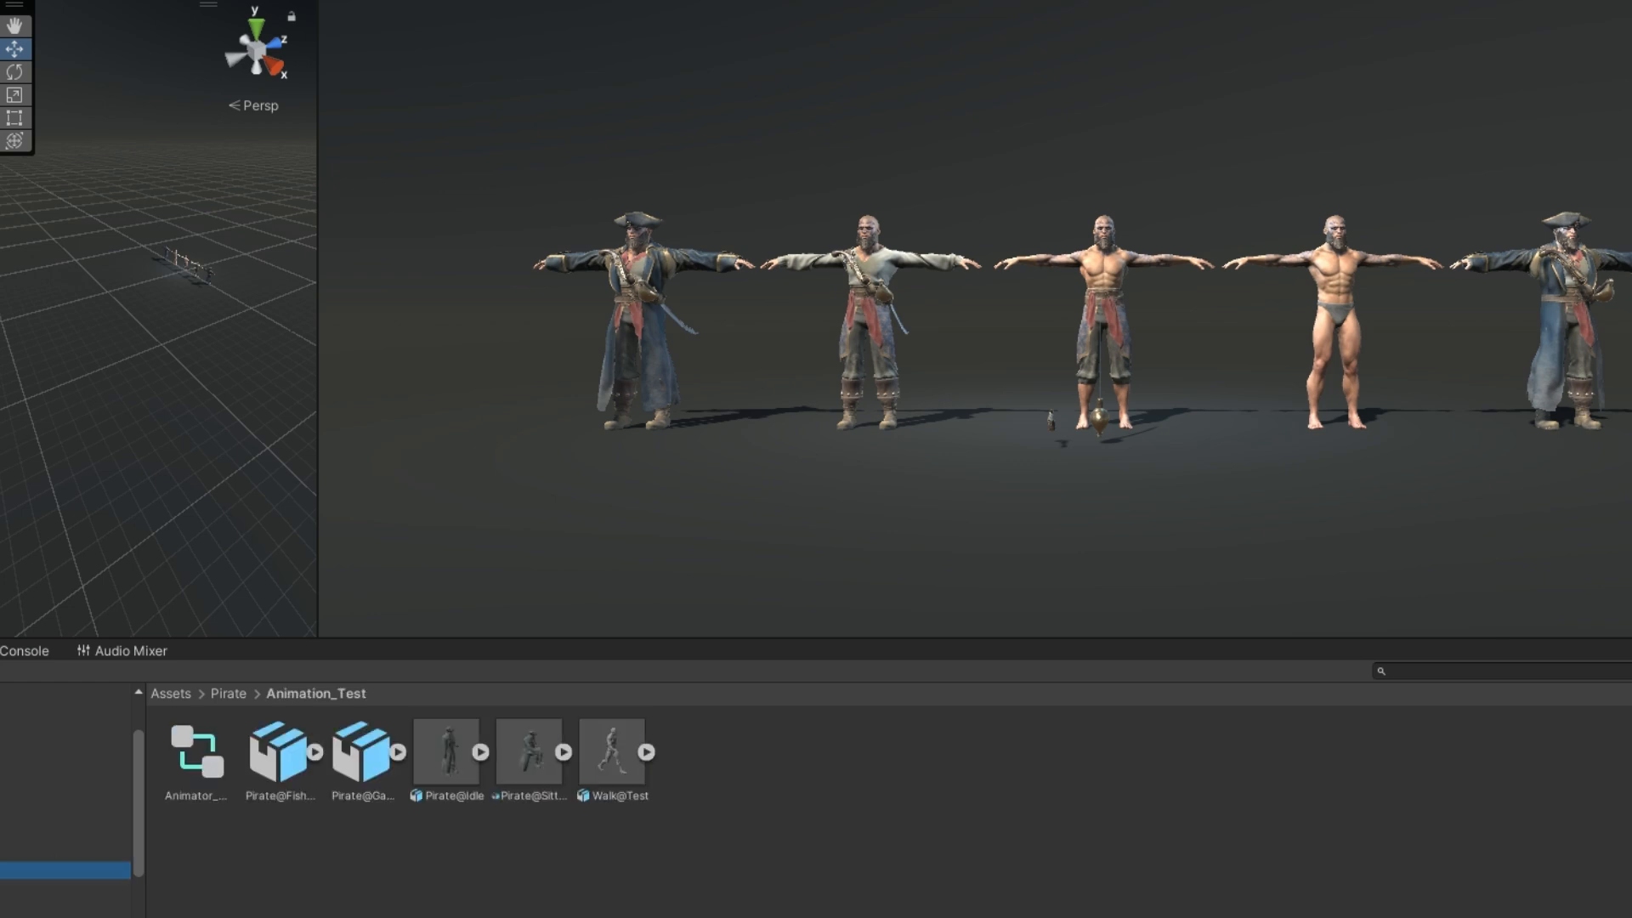
left_click_drag(652, 638, 725, 346)
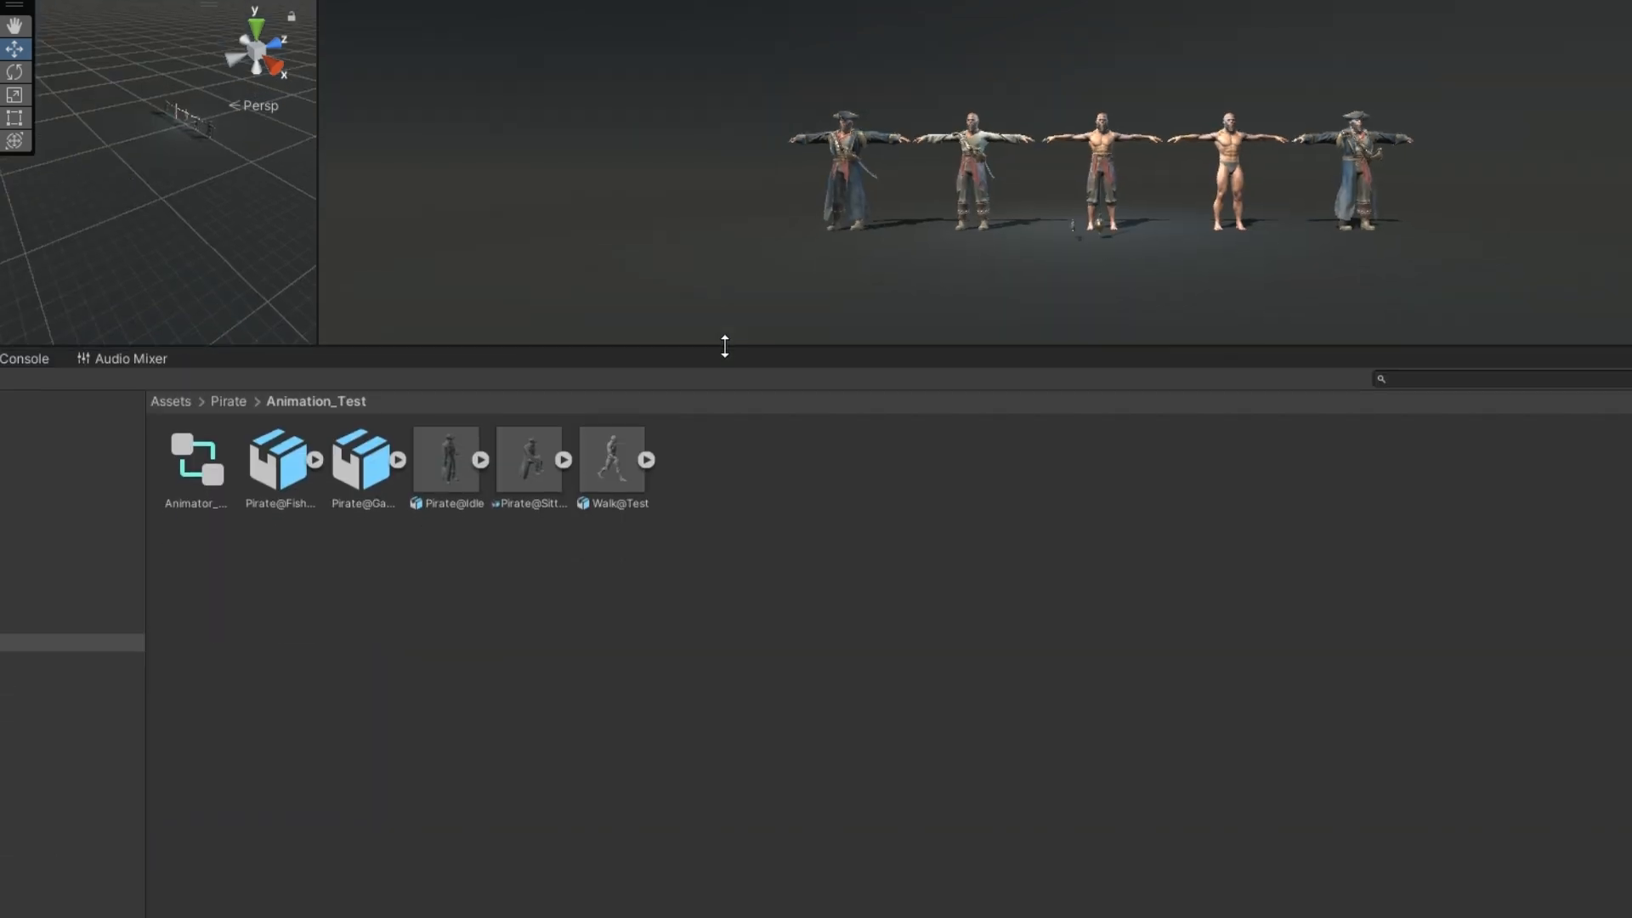
left_click(612, 458)
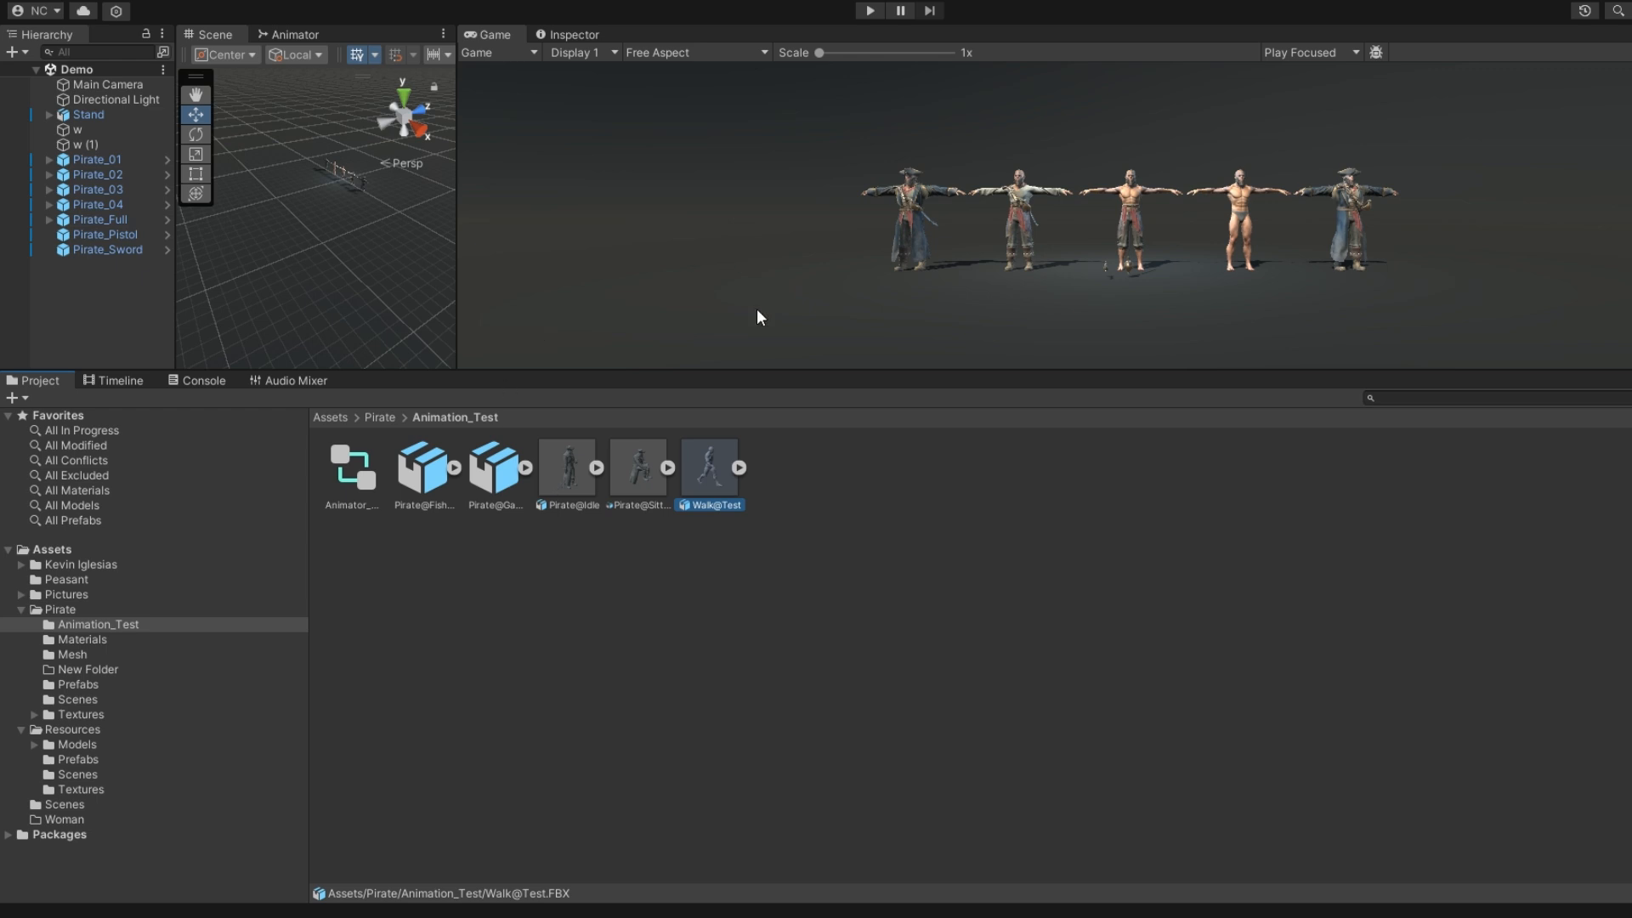
left_click(564, 476)
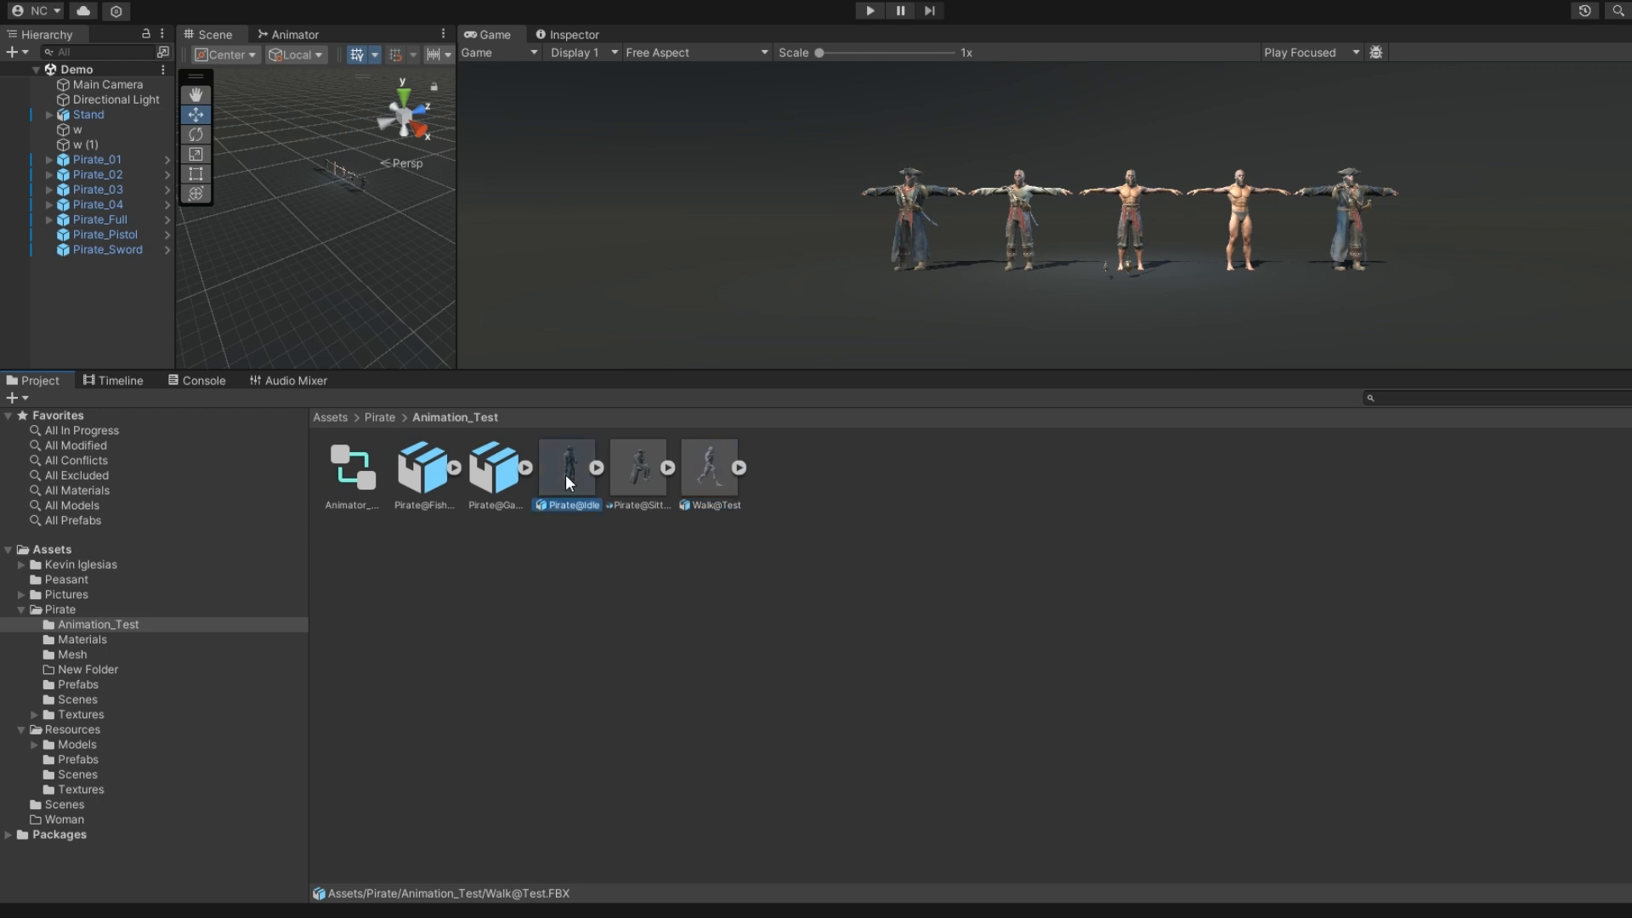
left_click(642, 484)
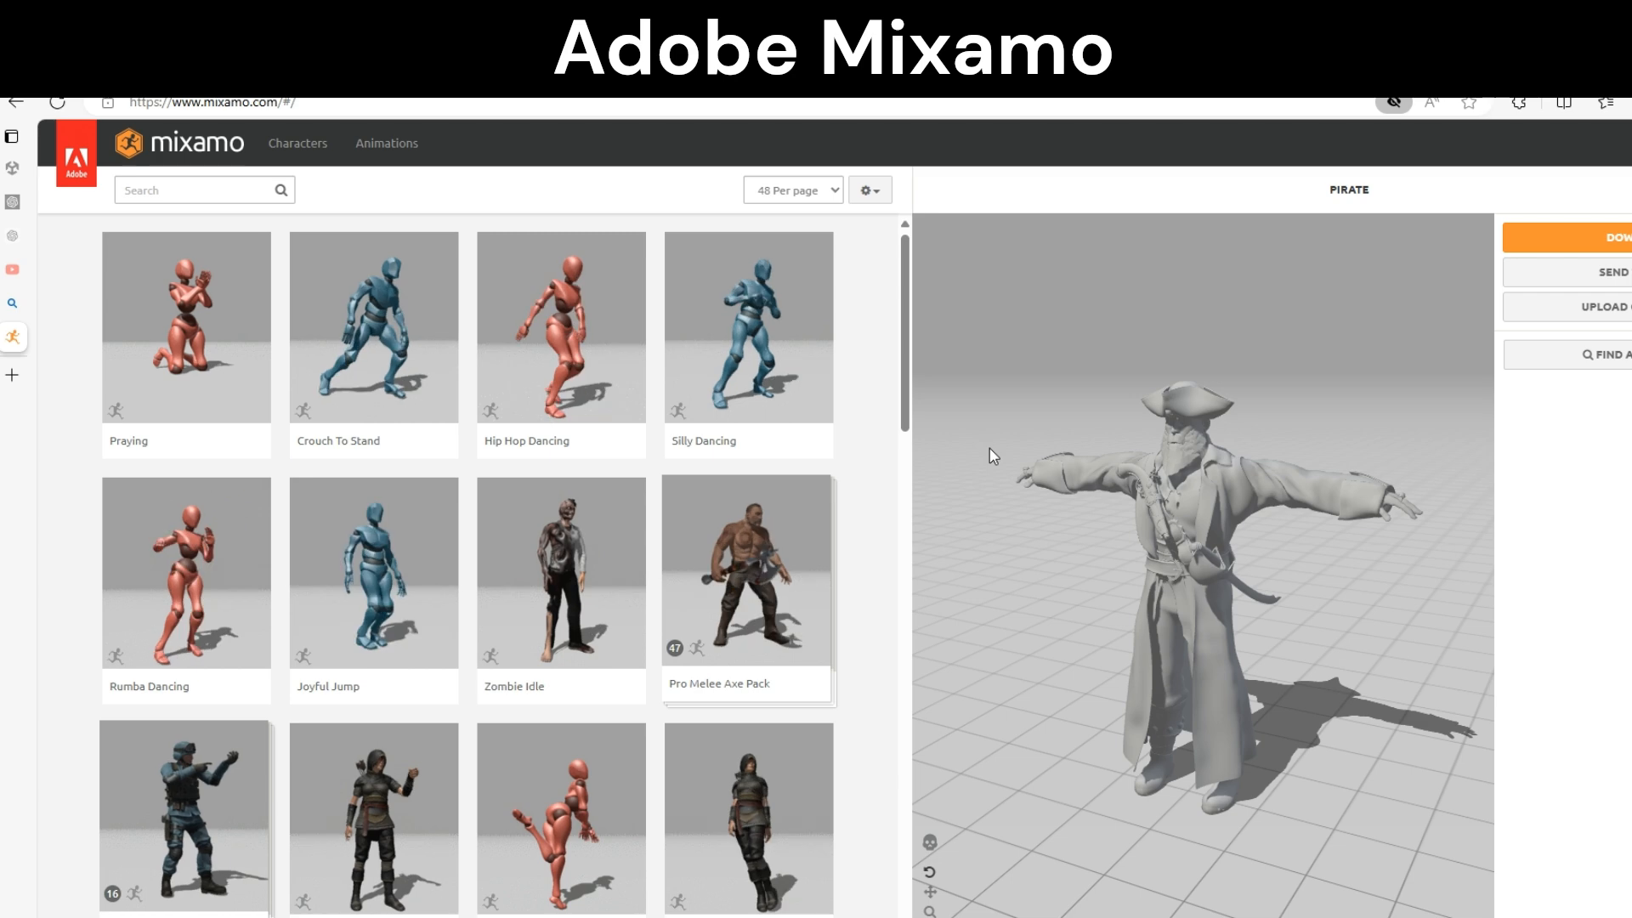
Upload the Pirate model from Unity's Assets/Pirate/Mesh folder to Mixamo as a new character
left_click(1594, 304)
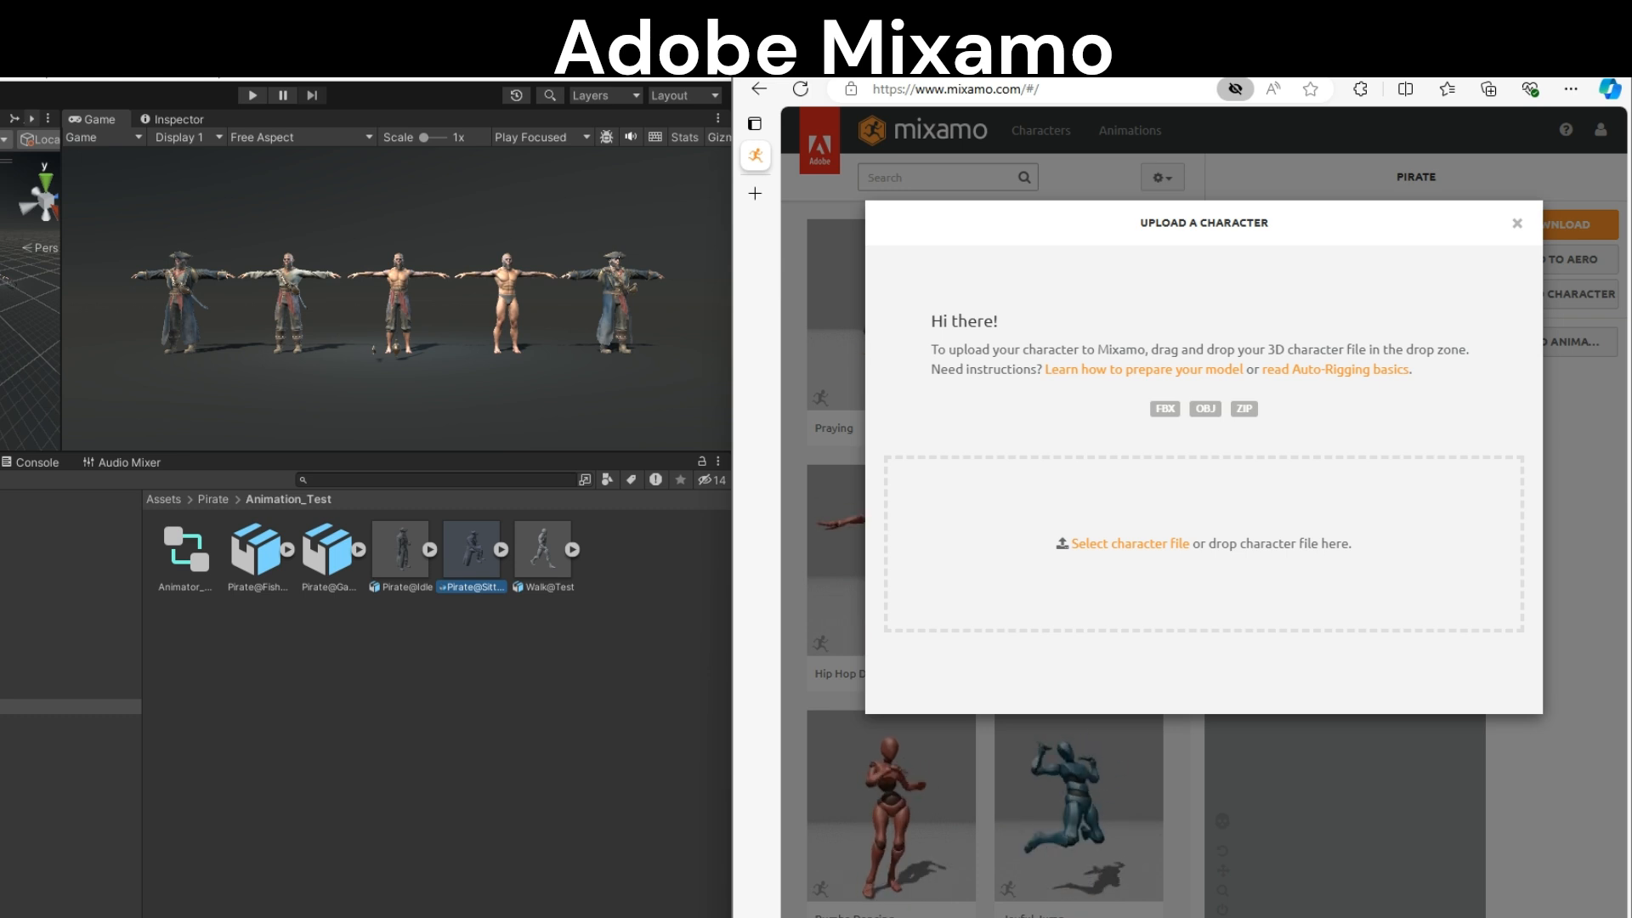
left_click(93, 736)
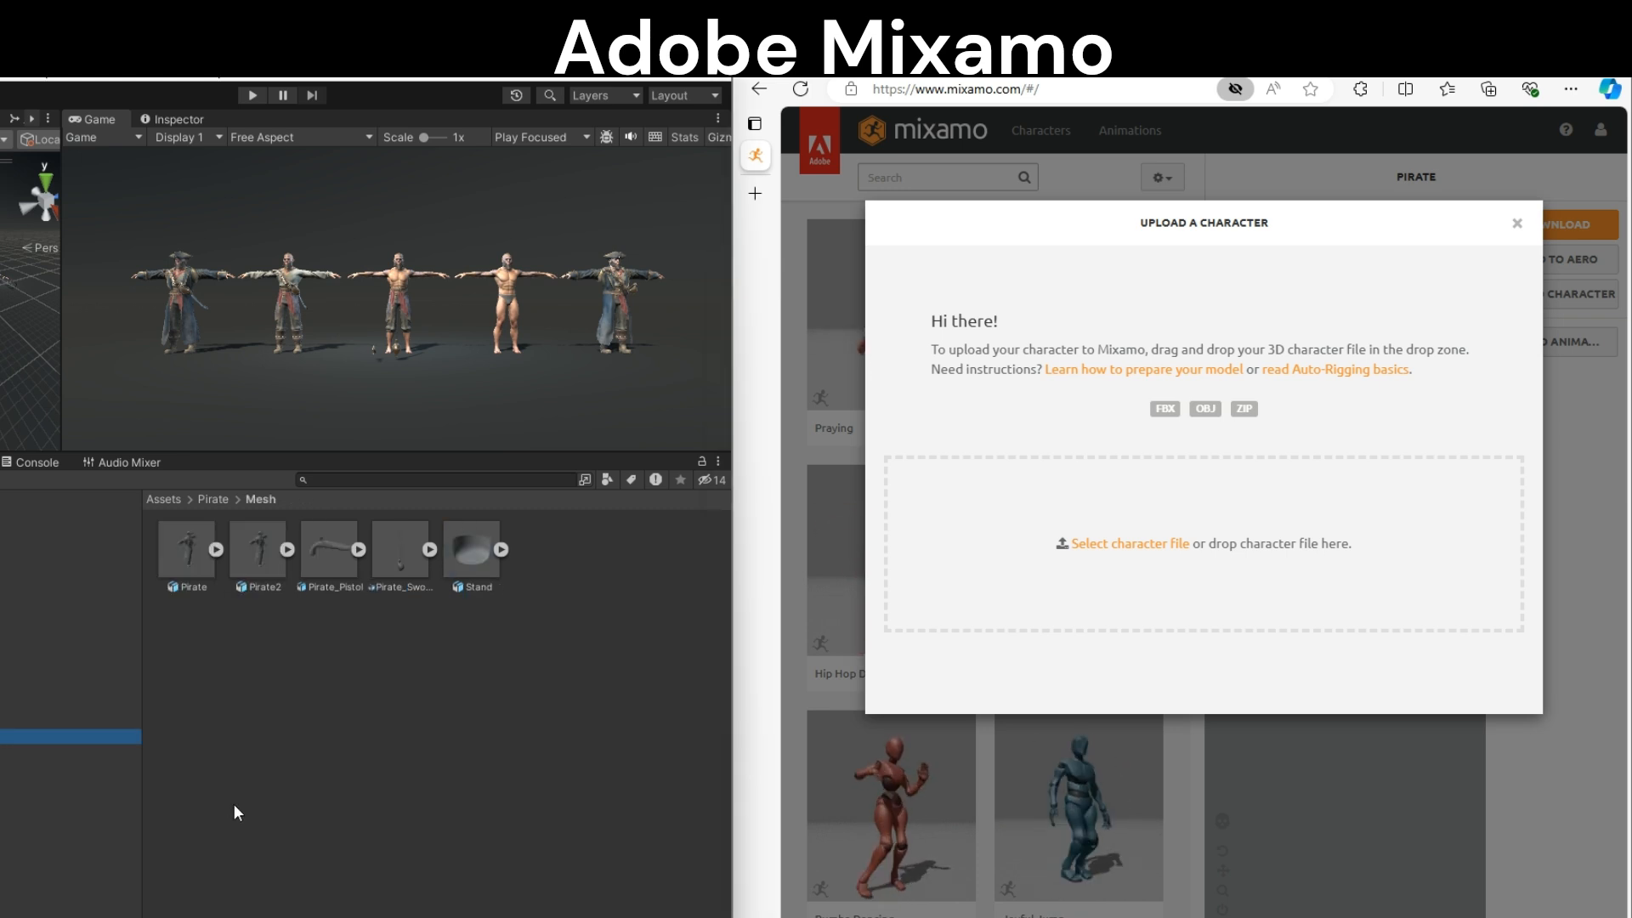
left_click(213, 550)
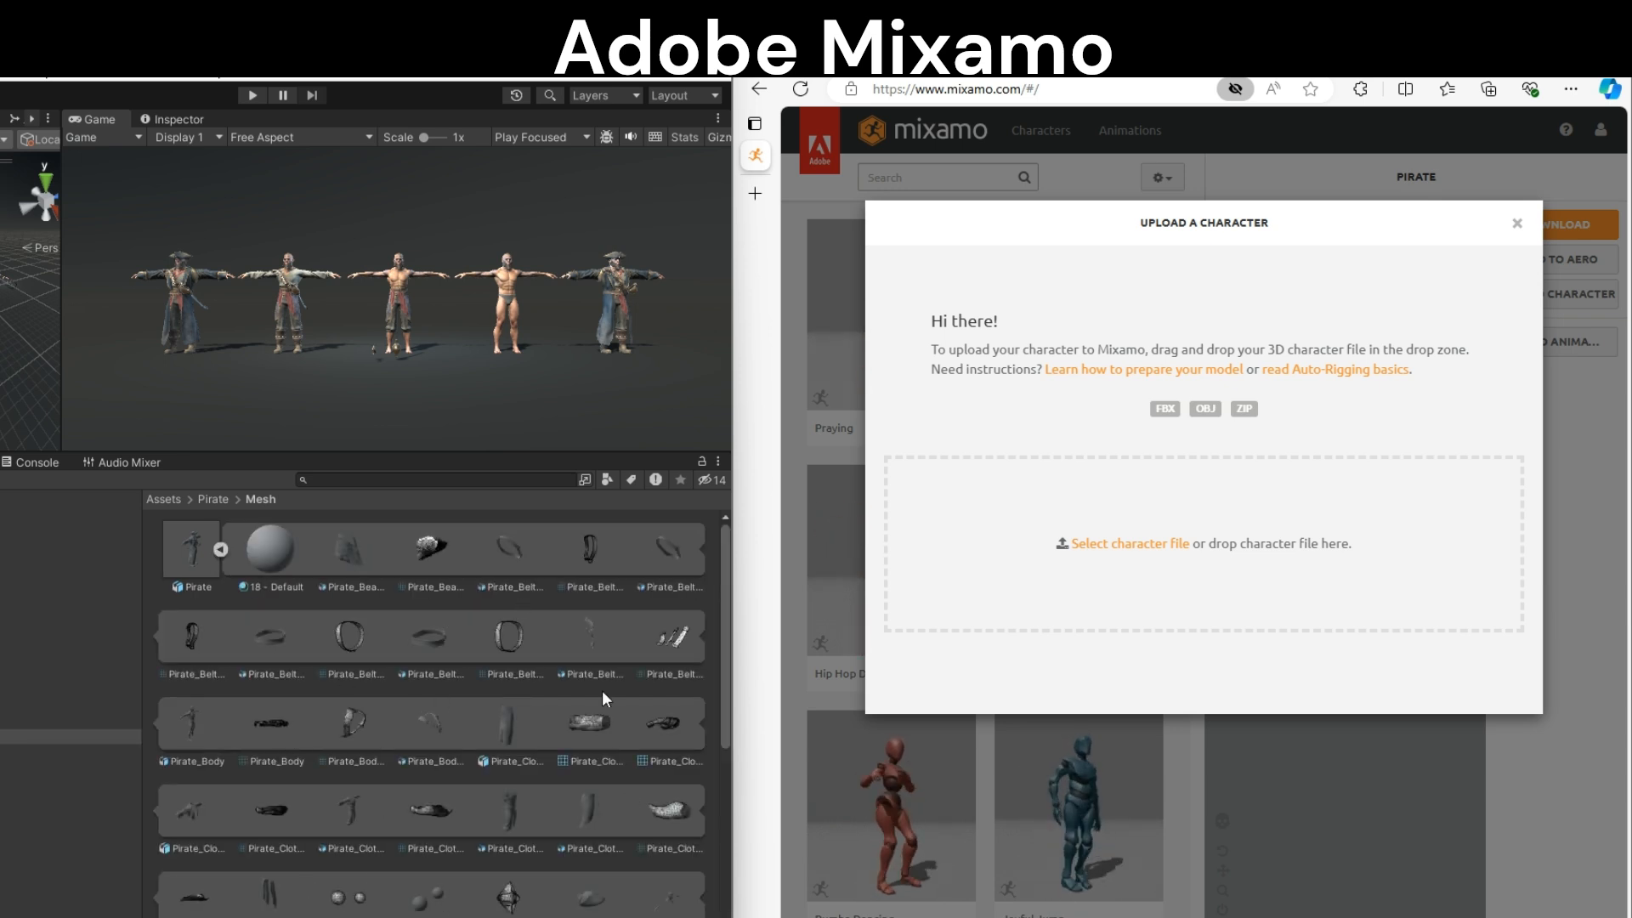
left_click_drag(192, 550, 1074, 548)
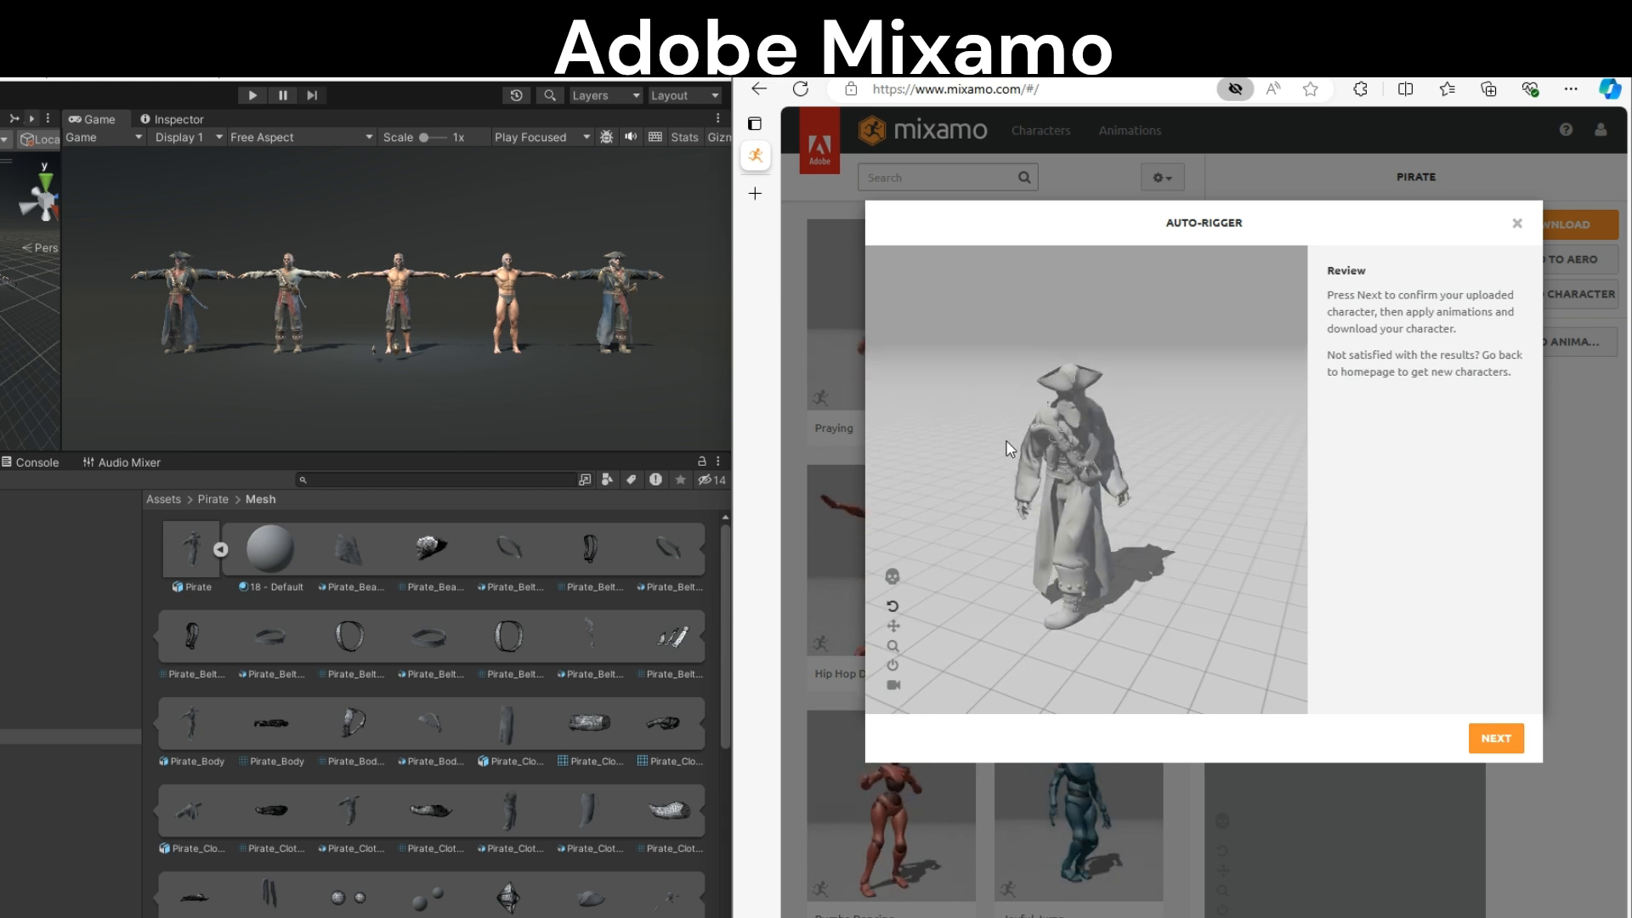
Check the uploaded pirate's skeleton in the Auto-Rigger review and accept it as the new Mixamo character
left_click(892, 576)
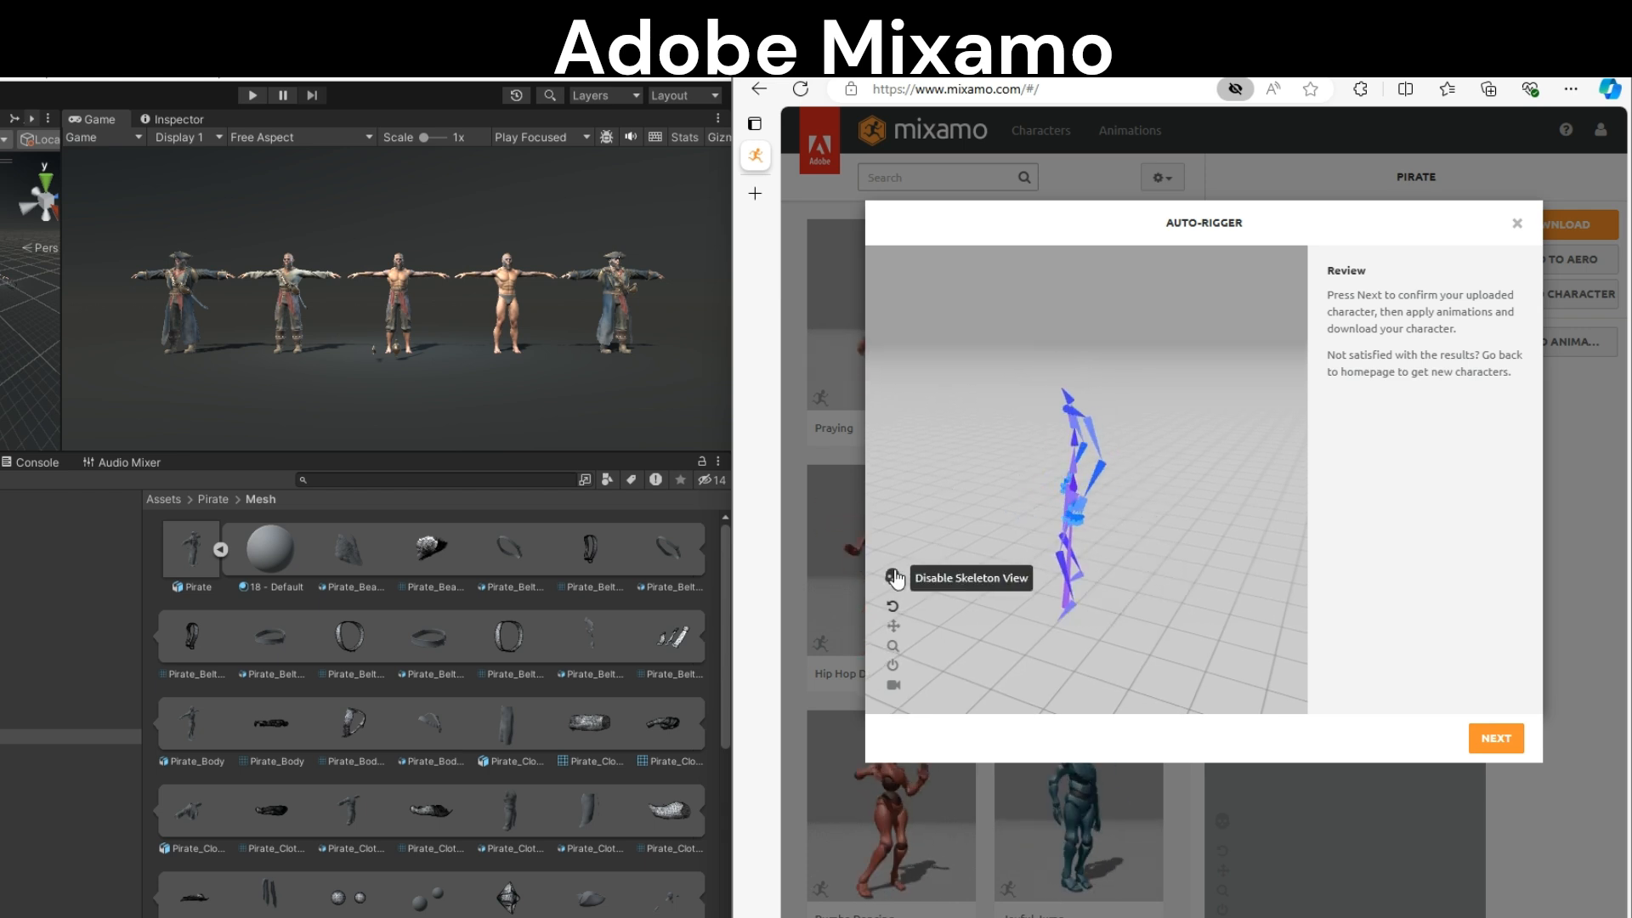
left_click(892, 577)
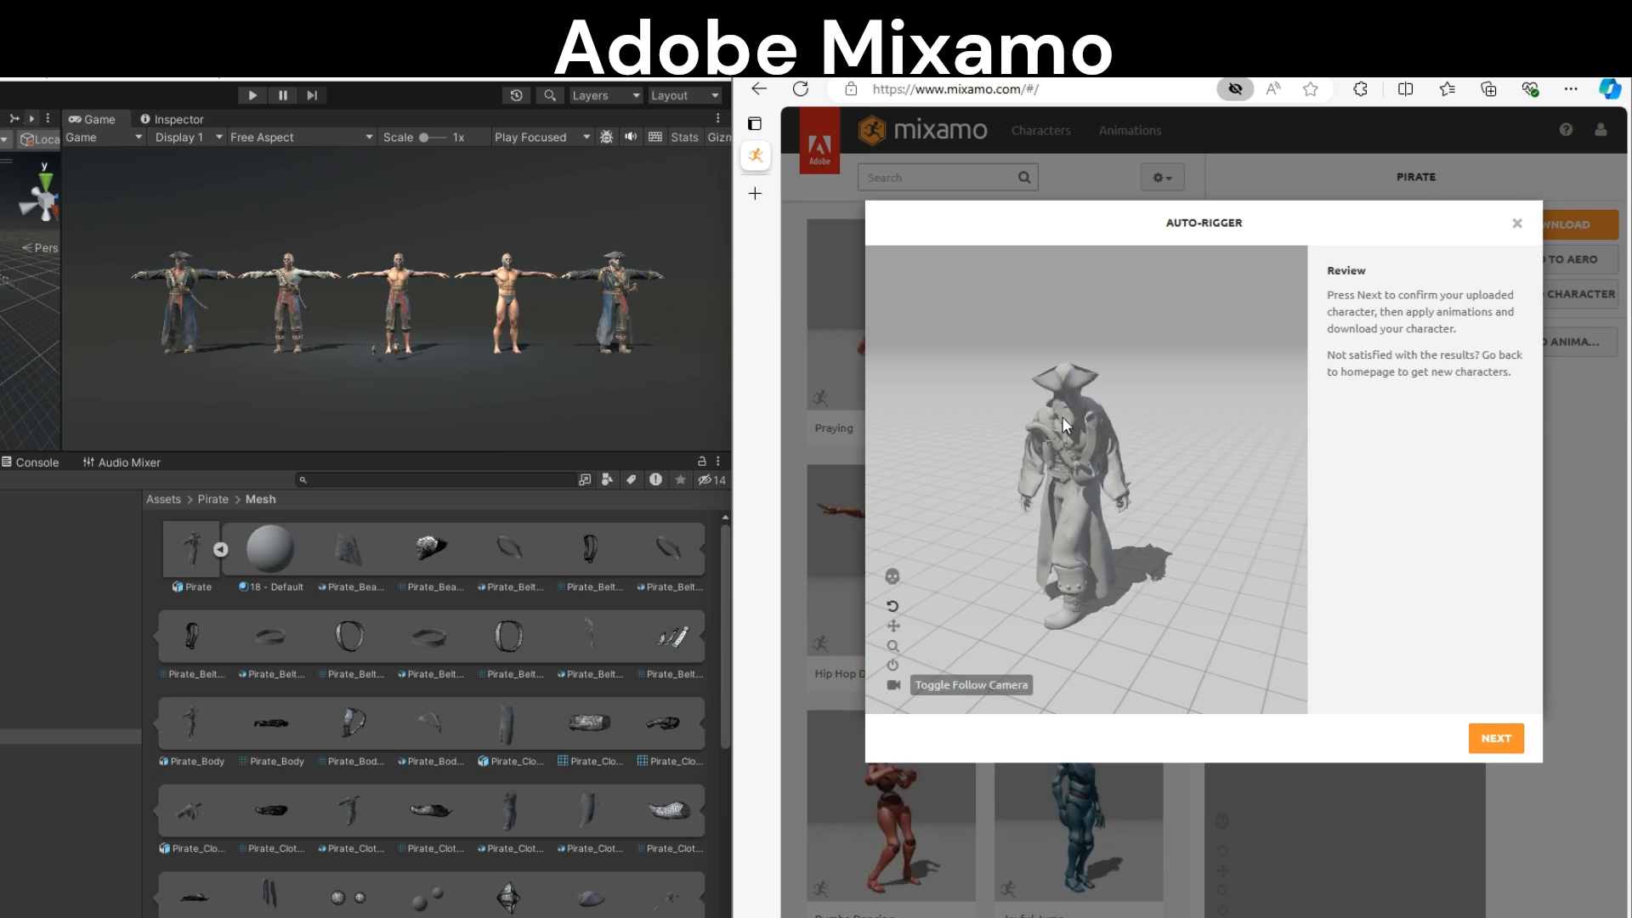
left_click(1504, 750)
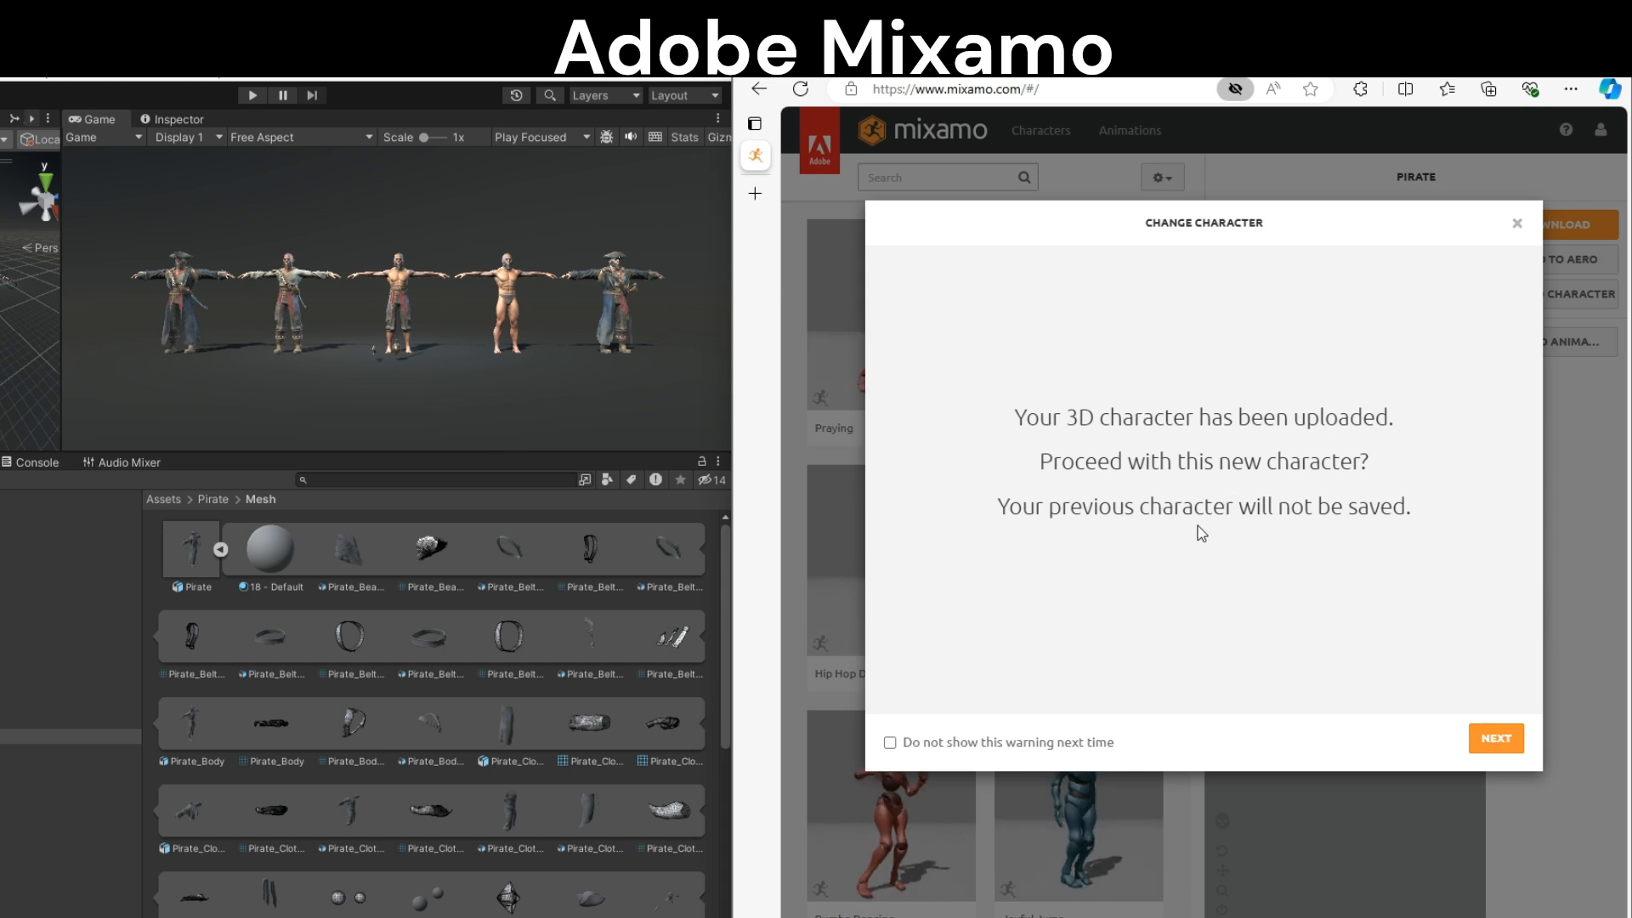
left_click(1492, 746)
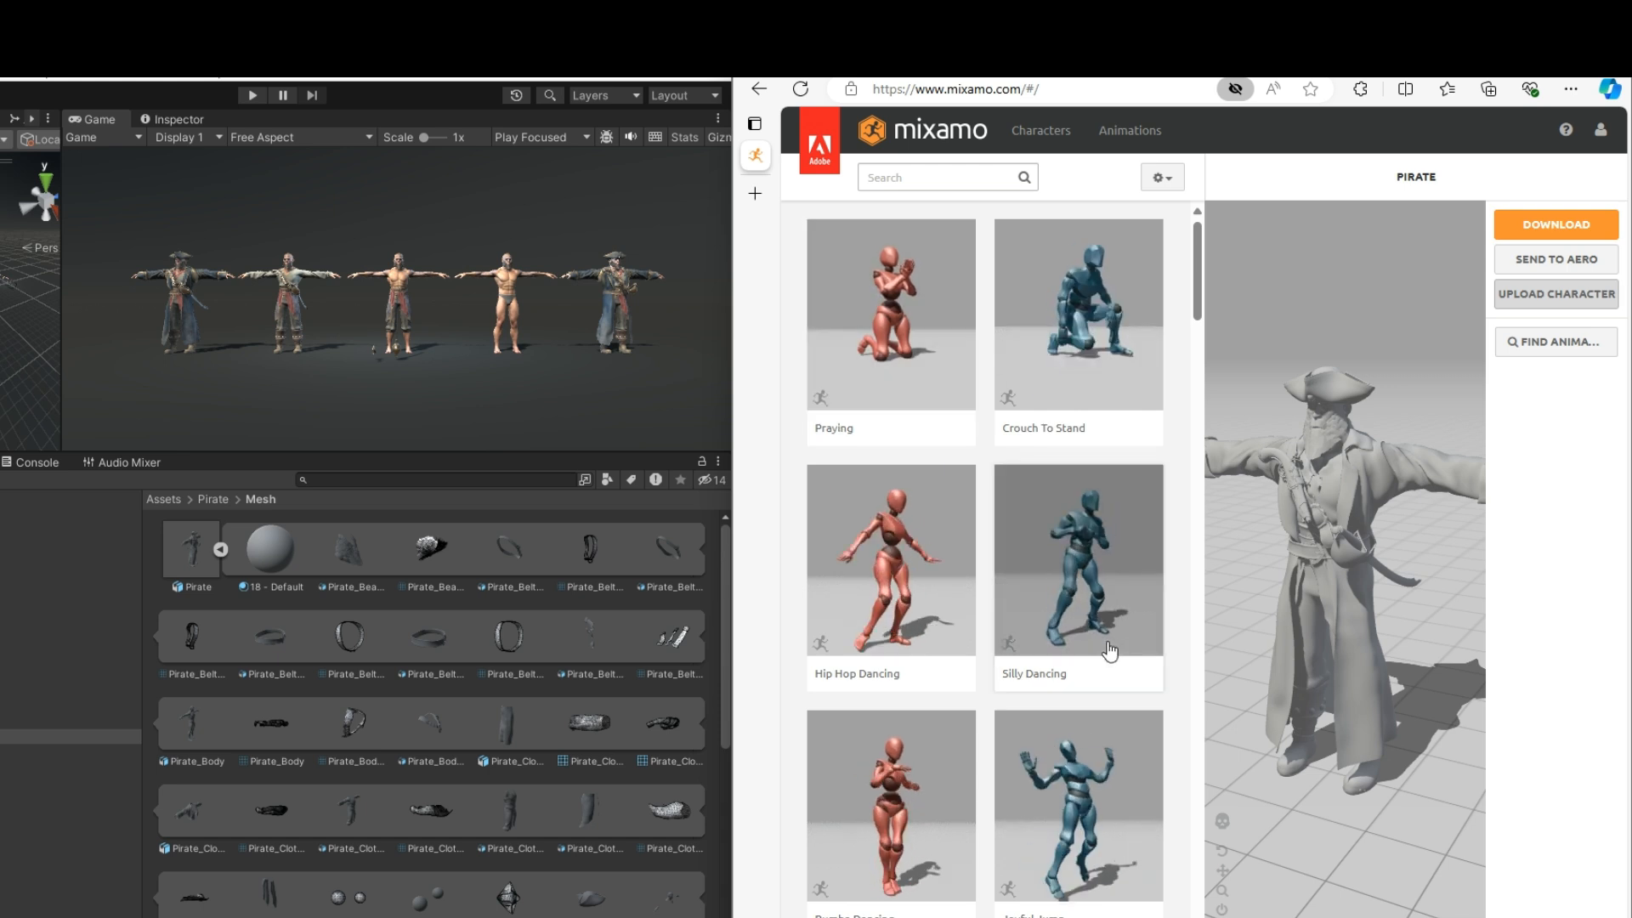
Search the Mixamo animations for "yawn" and apply the Yawn animation to the pirate
left_click(923, 187)
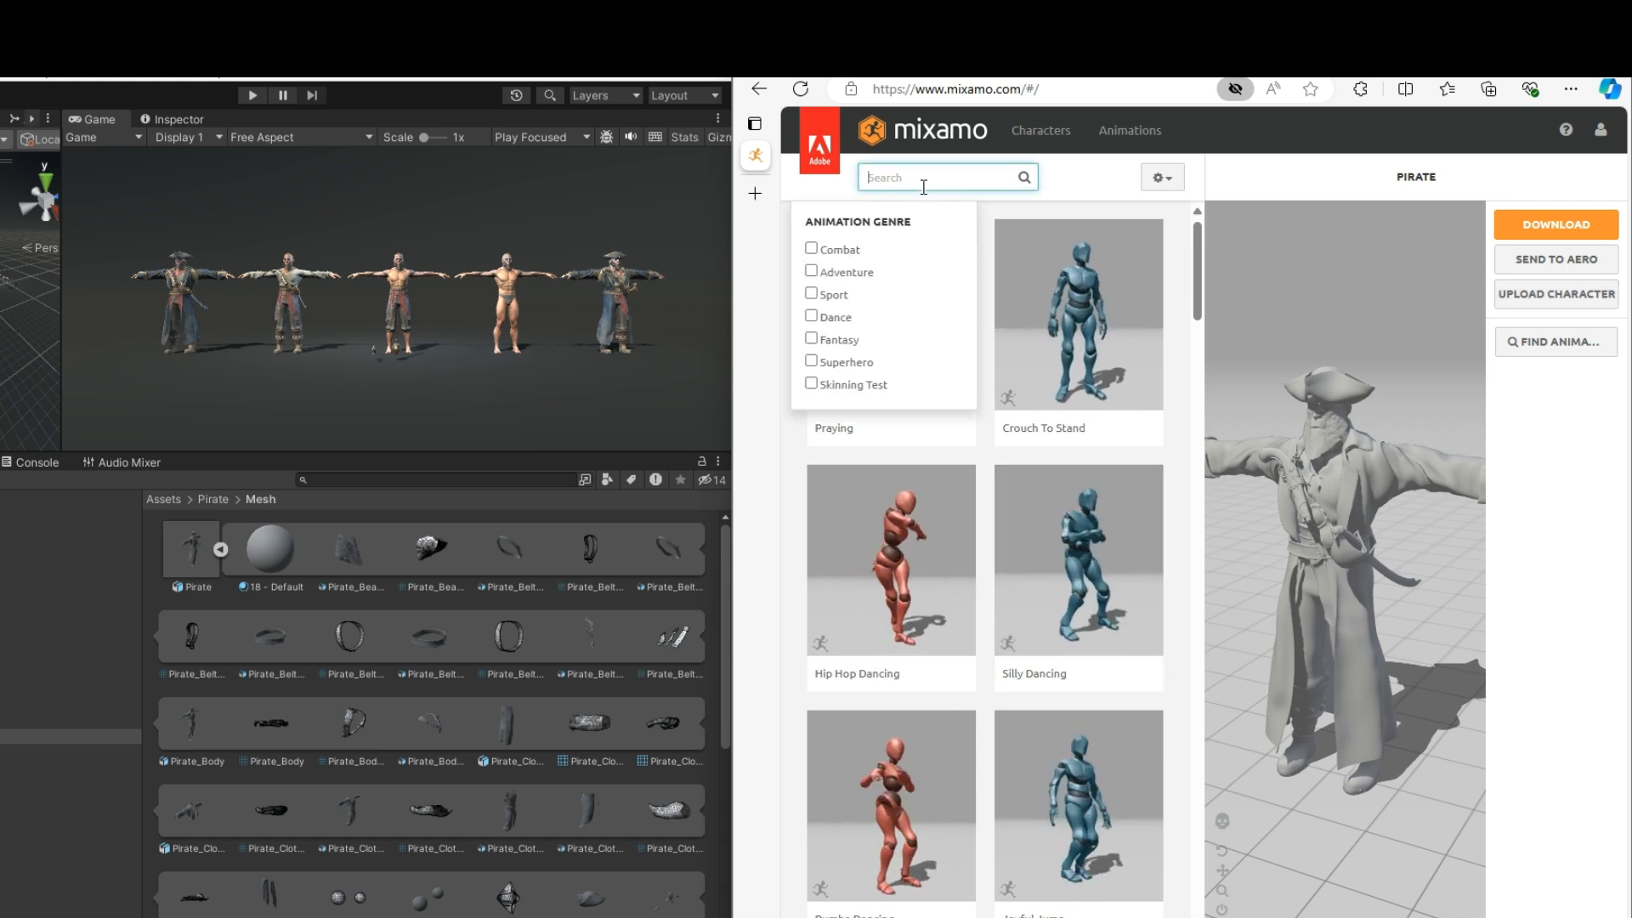
type("yawn")
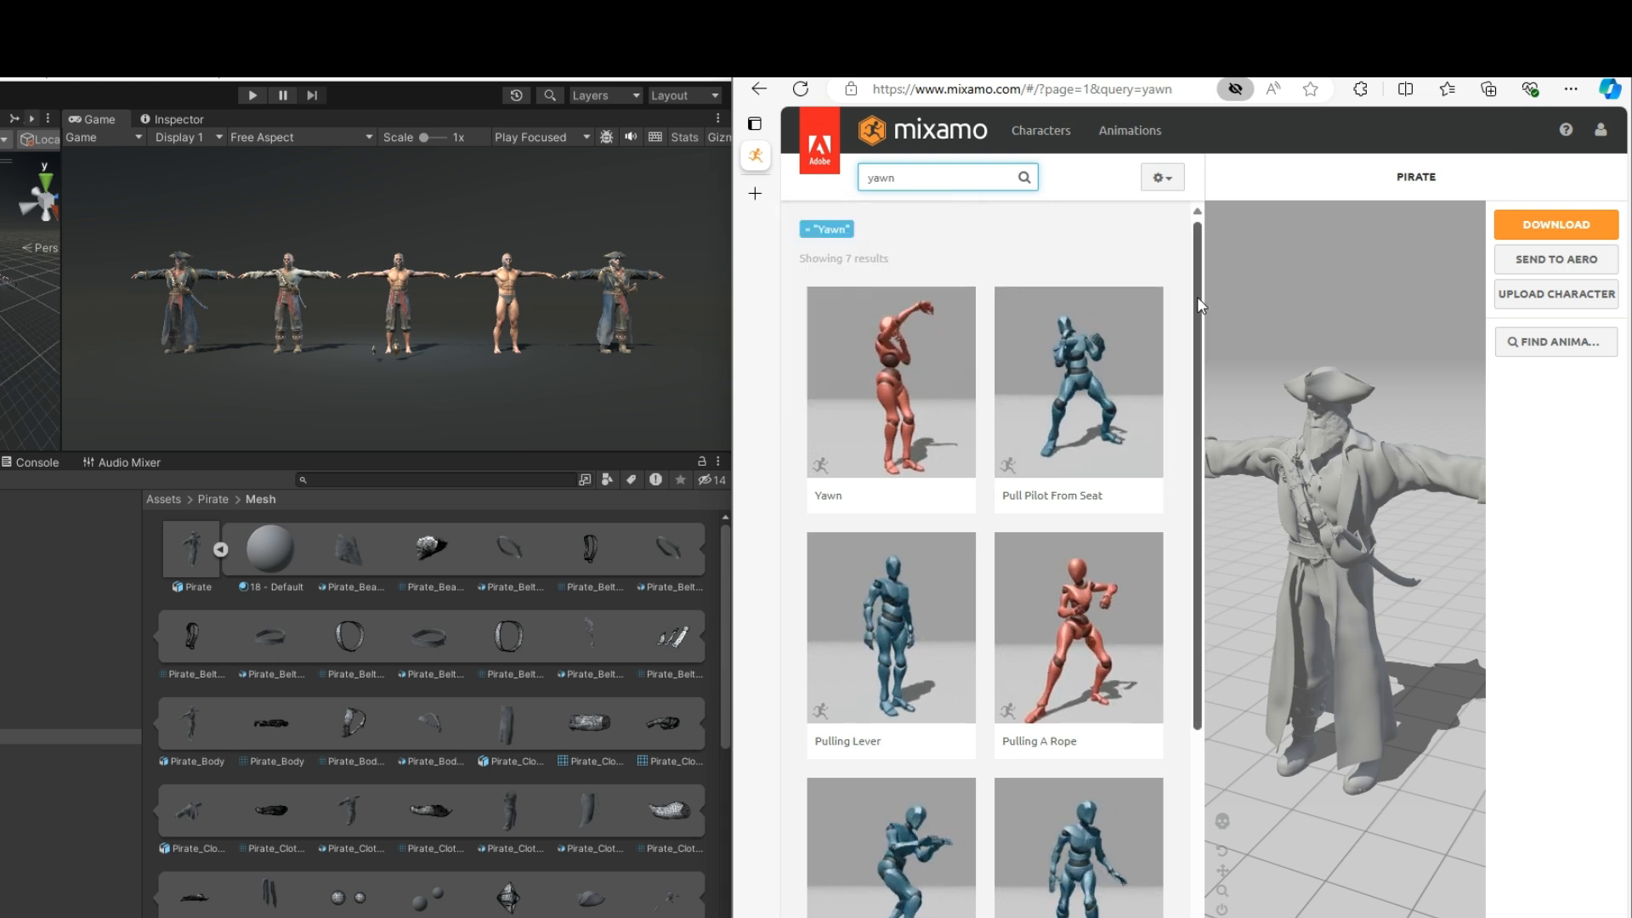
scroll(1196, 311, "down", 1)
left_click_drag(1196, 333, 1210, 513)
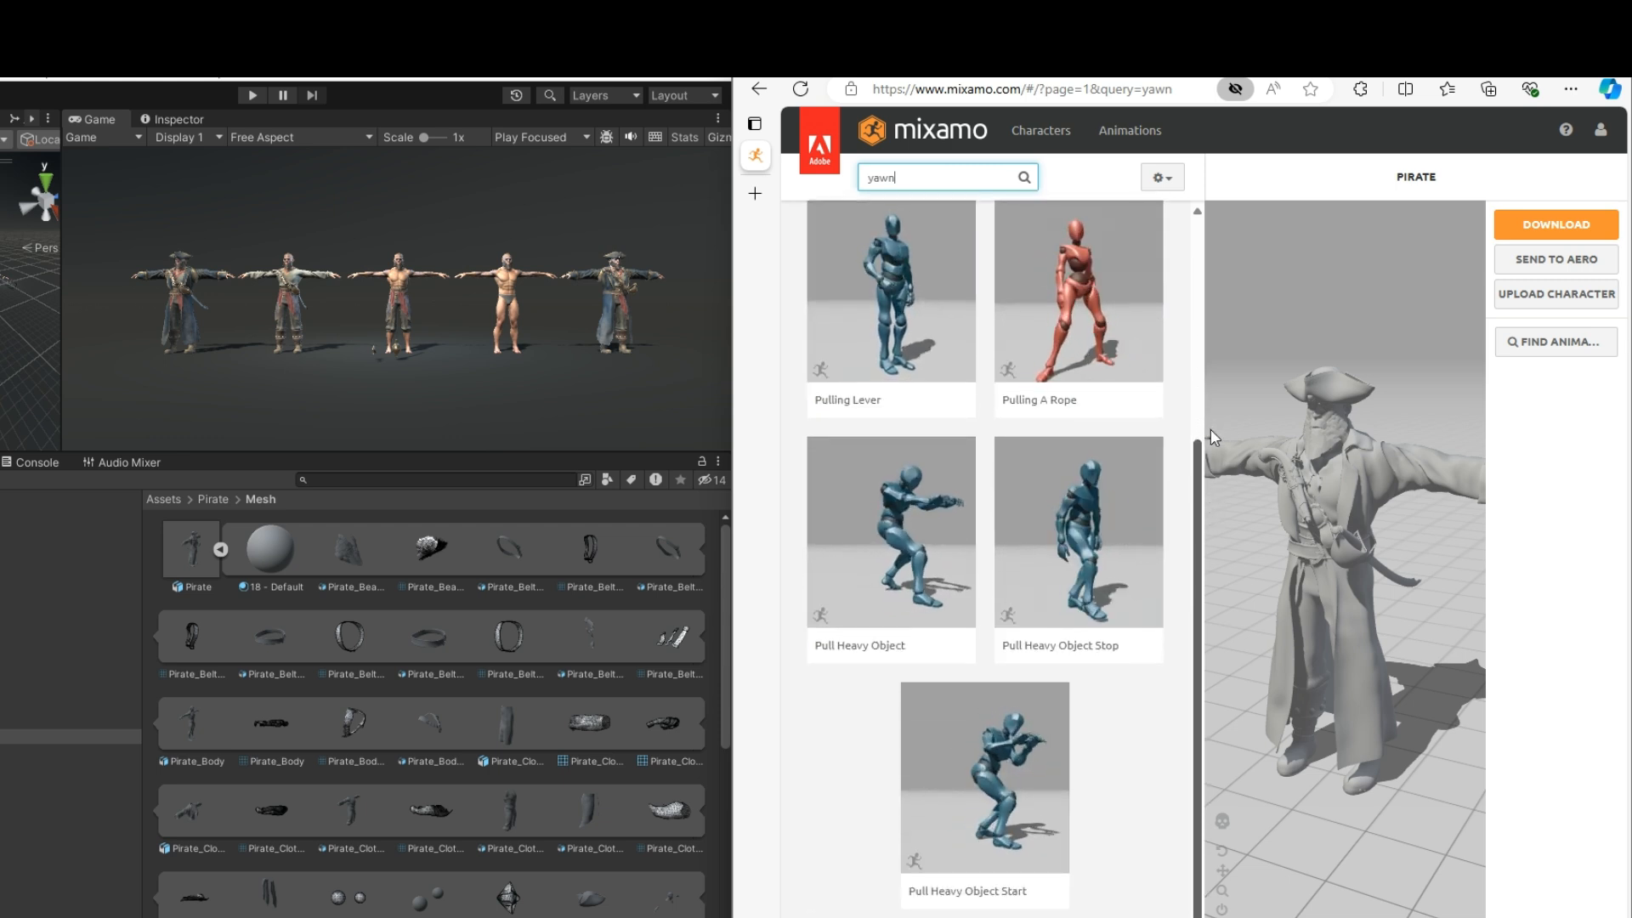
left_click_drag(1210, 436, 1210, 415)
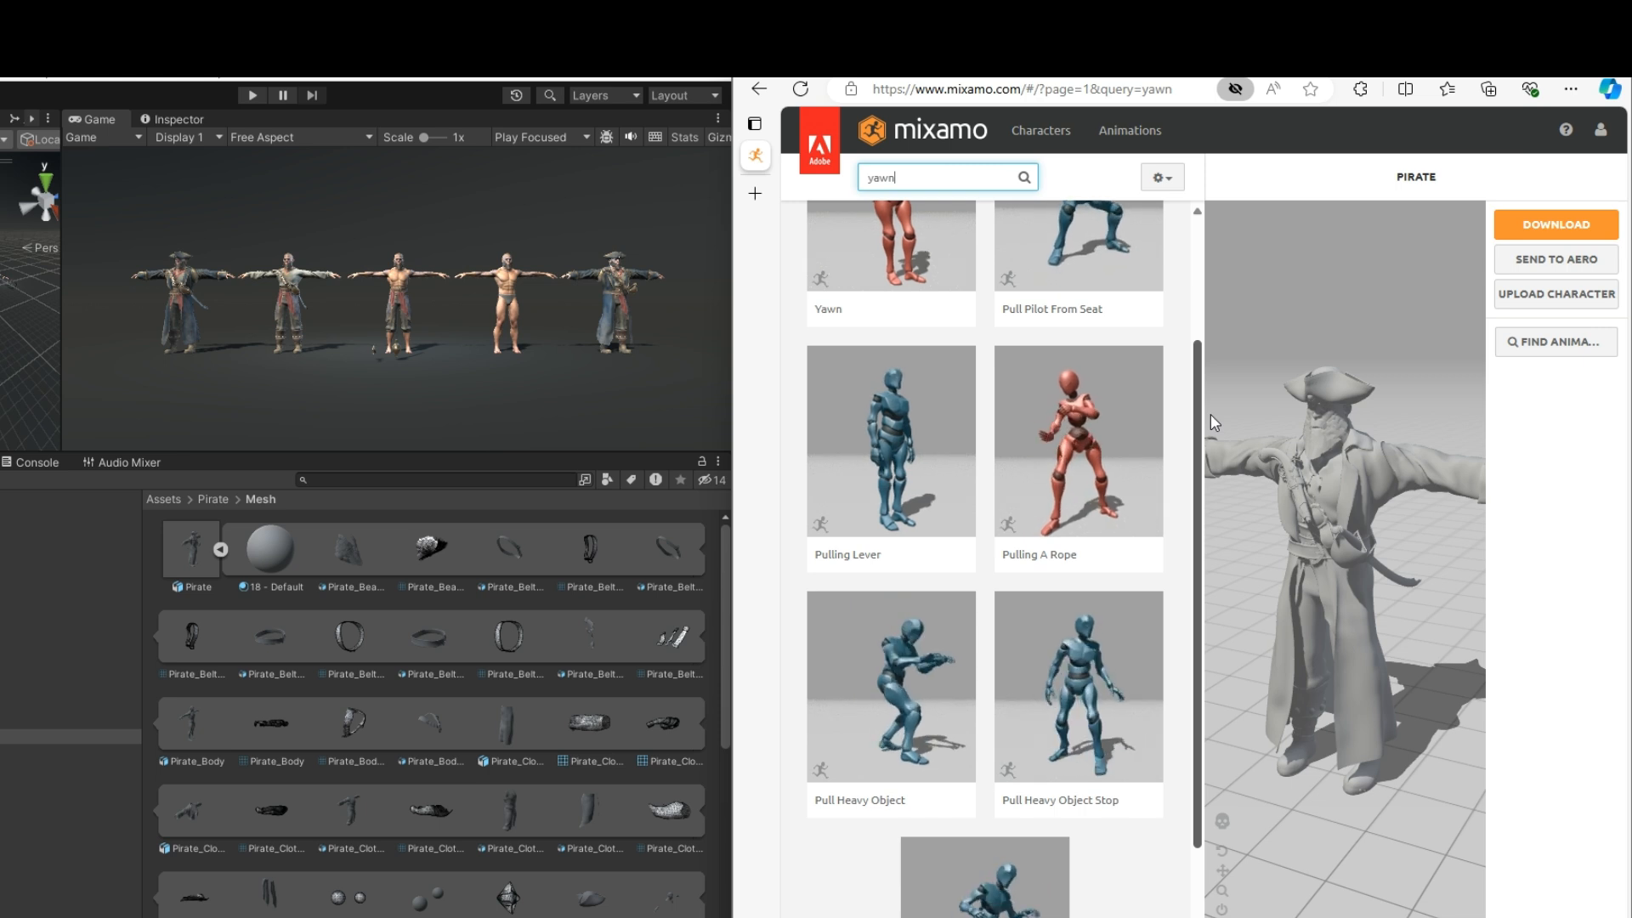
left_click_drag(1213, 422, 1211, 231)
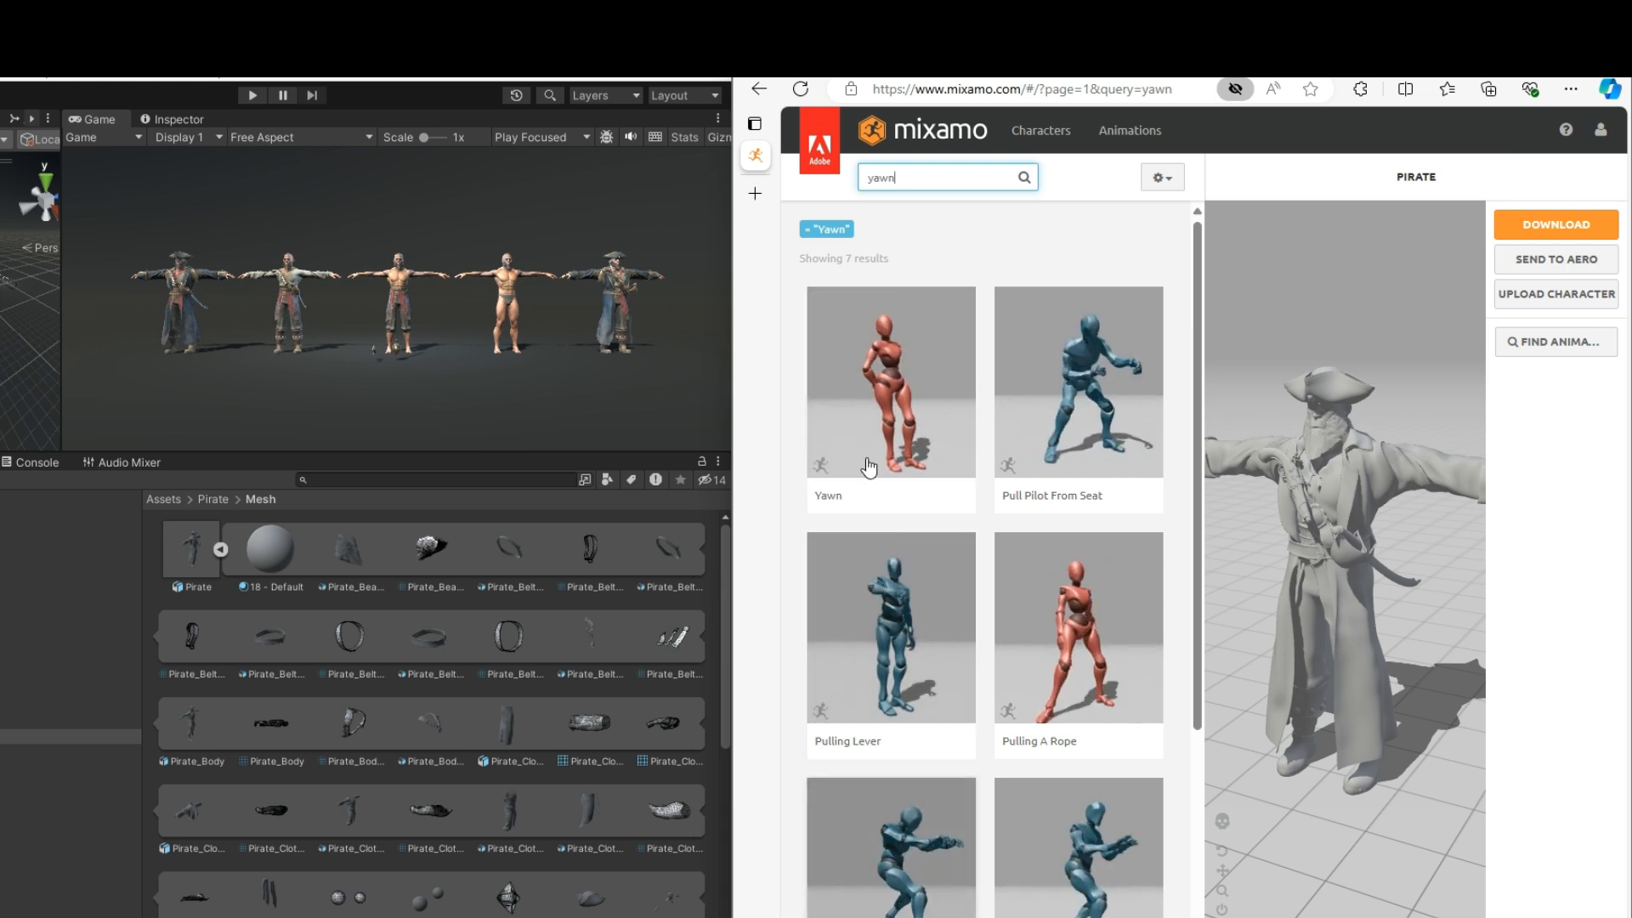
left_click(895, 369)
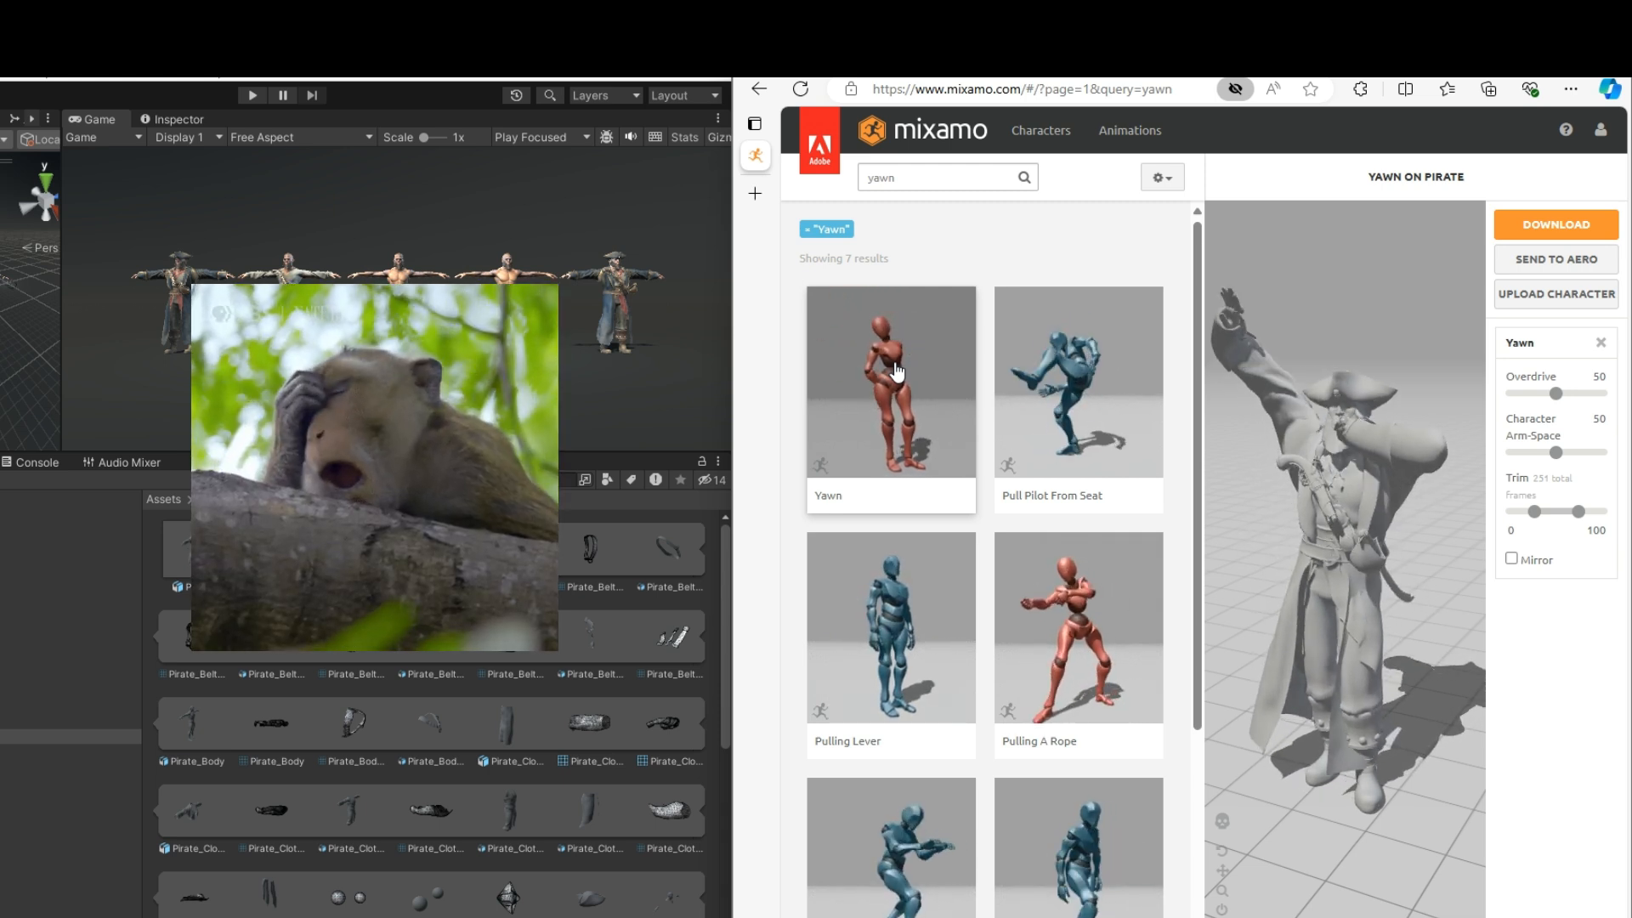
Download the pirate's Yawn animation in FBX for Unity format with skin, 30 frames per second and no keyframe reduction
left_click(1545, 227)
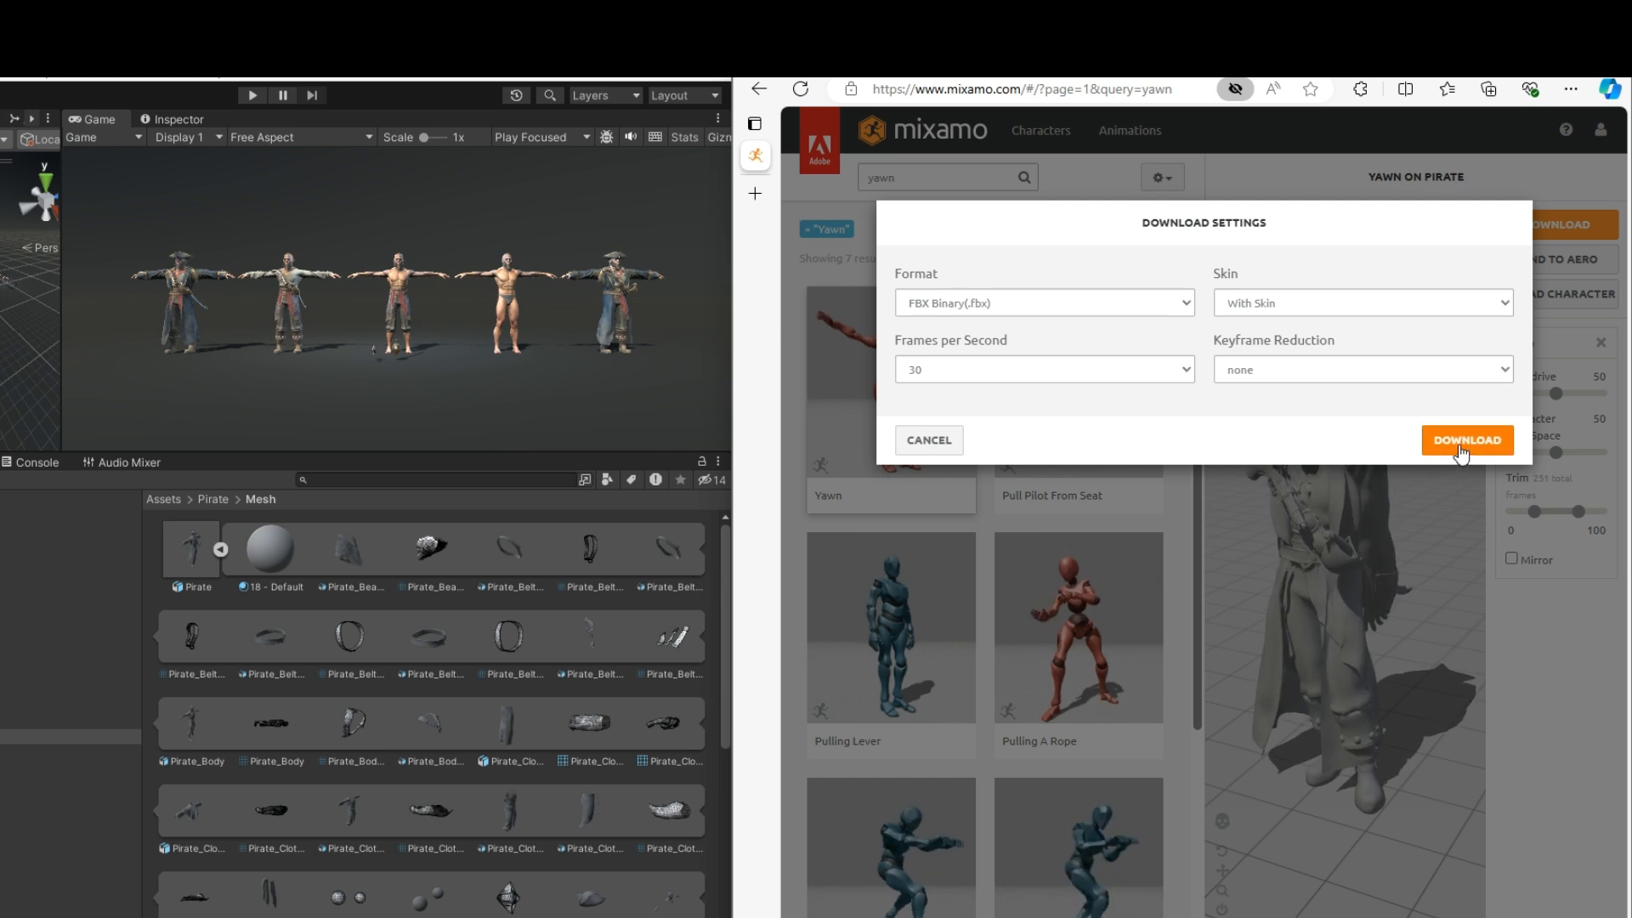
left_click(1190, 305)
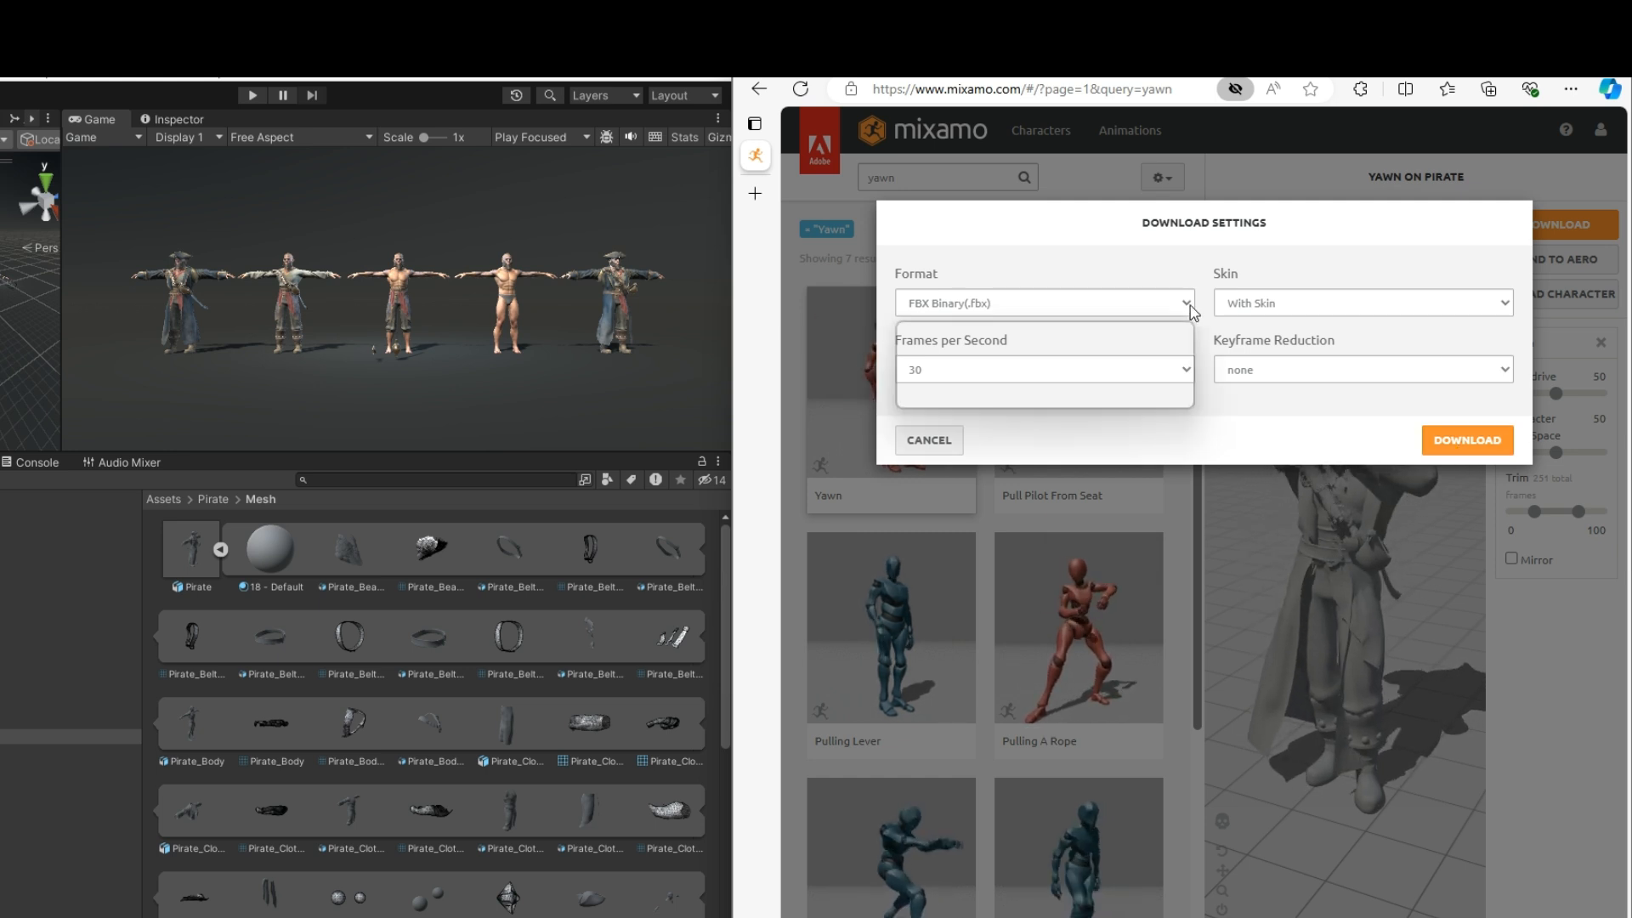
left_click(1088, 356)
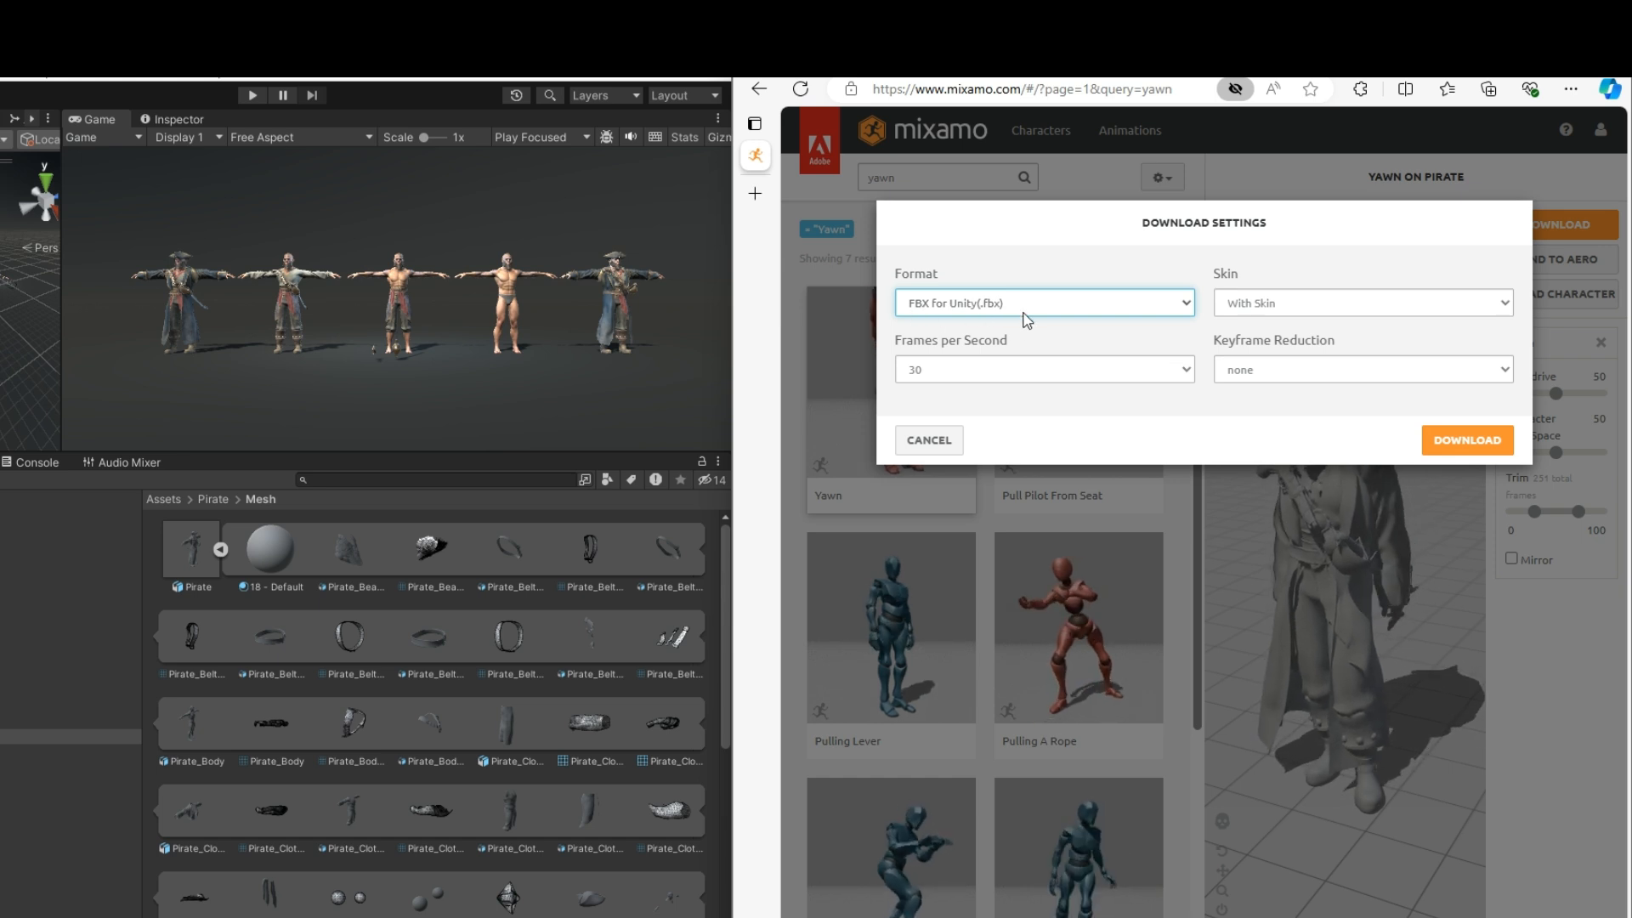
left_click(1467, 440)
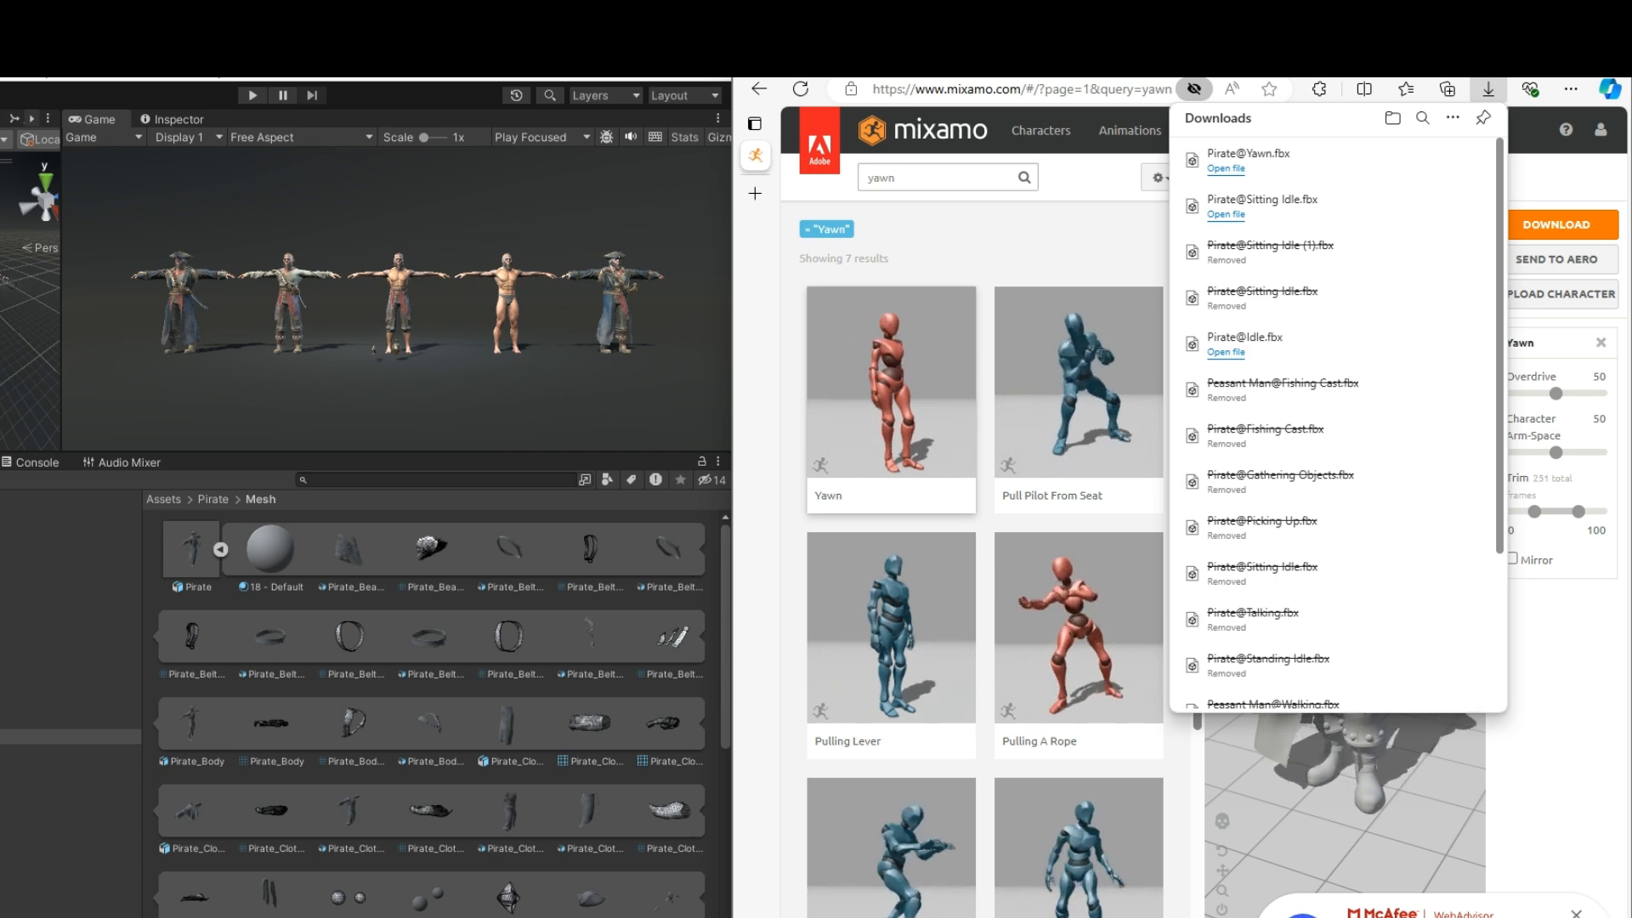
left_click(85, 626)
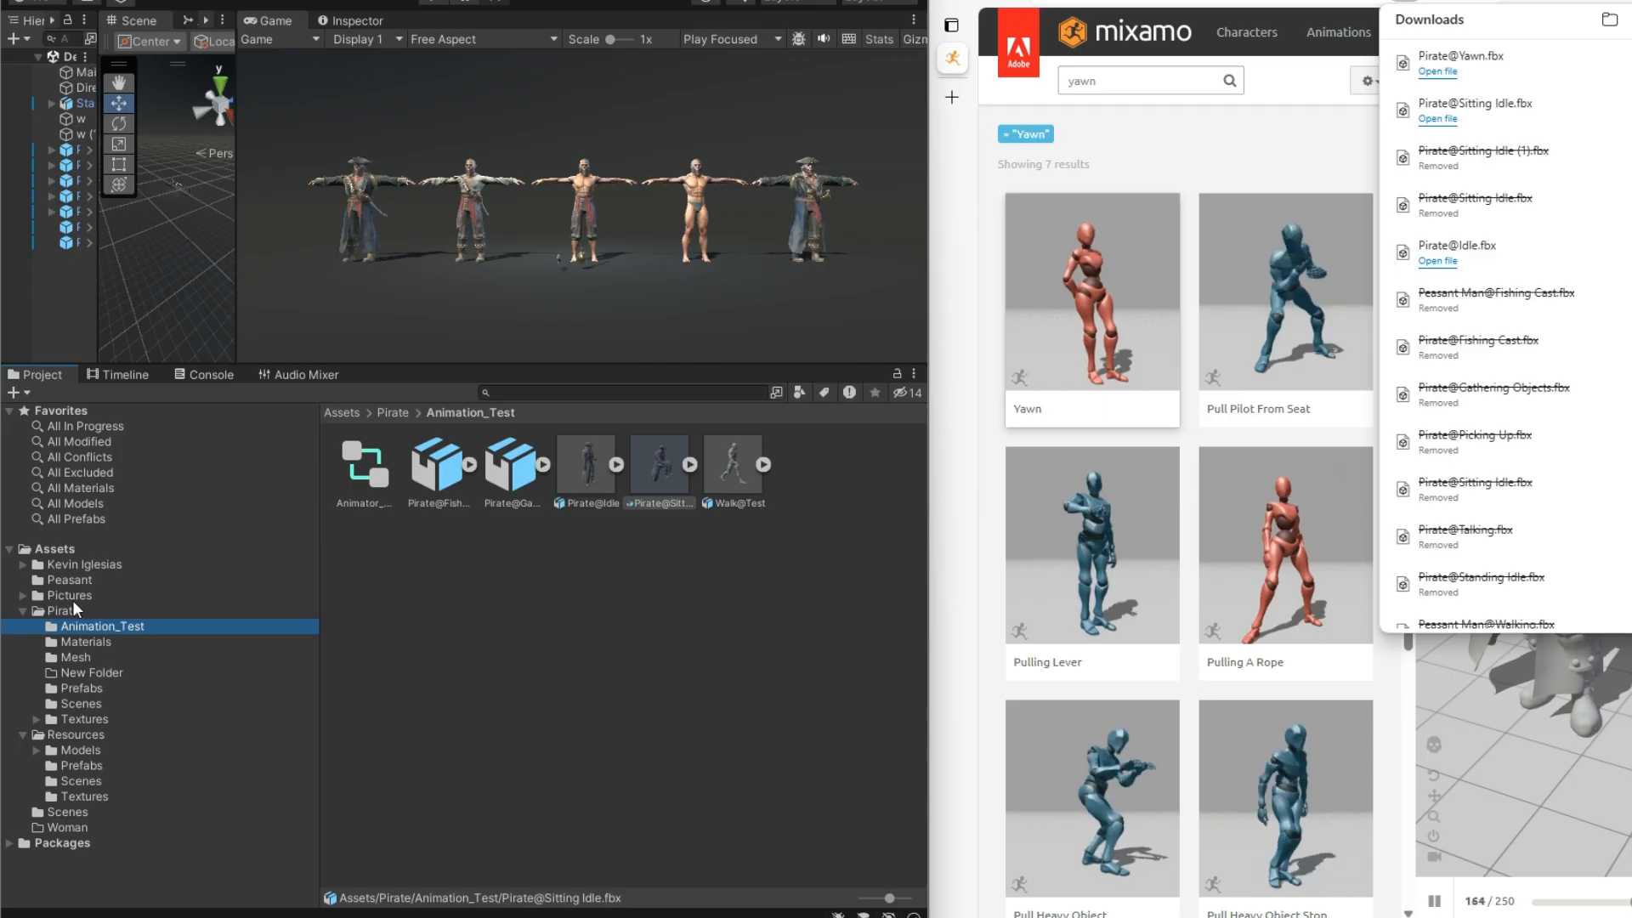
left_click(73, 610)
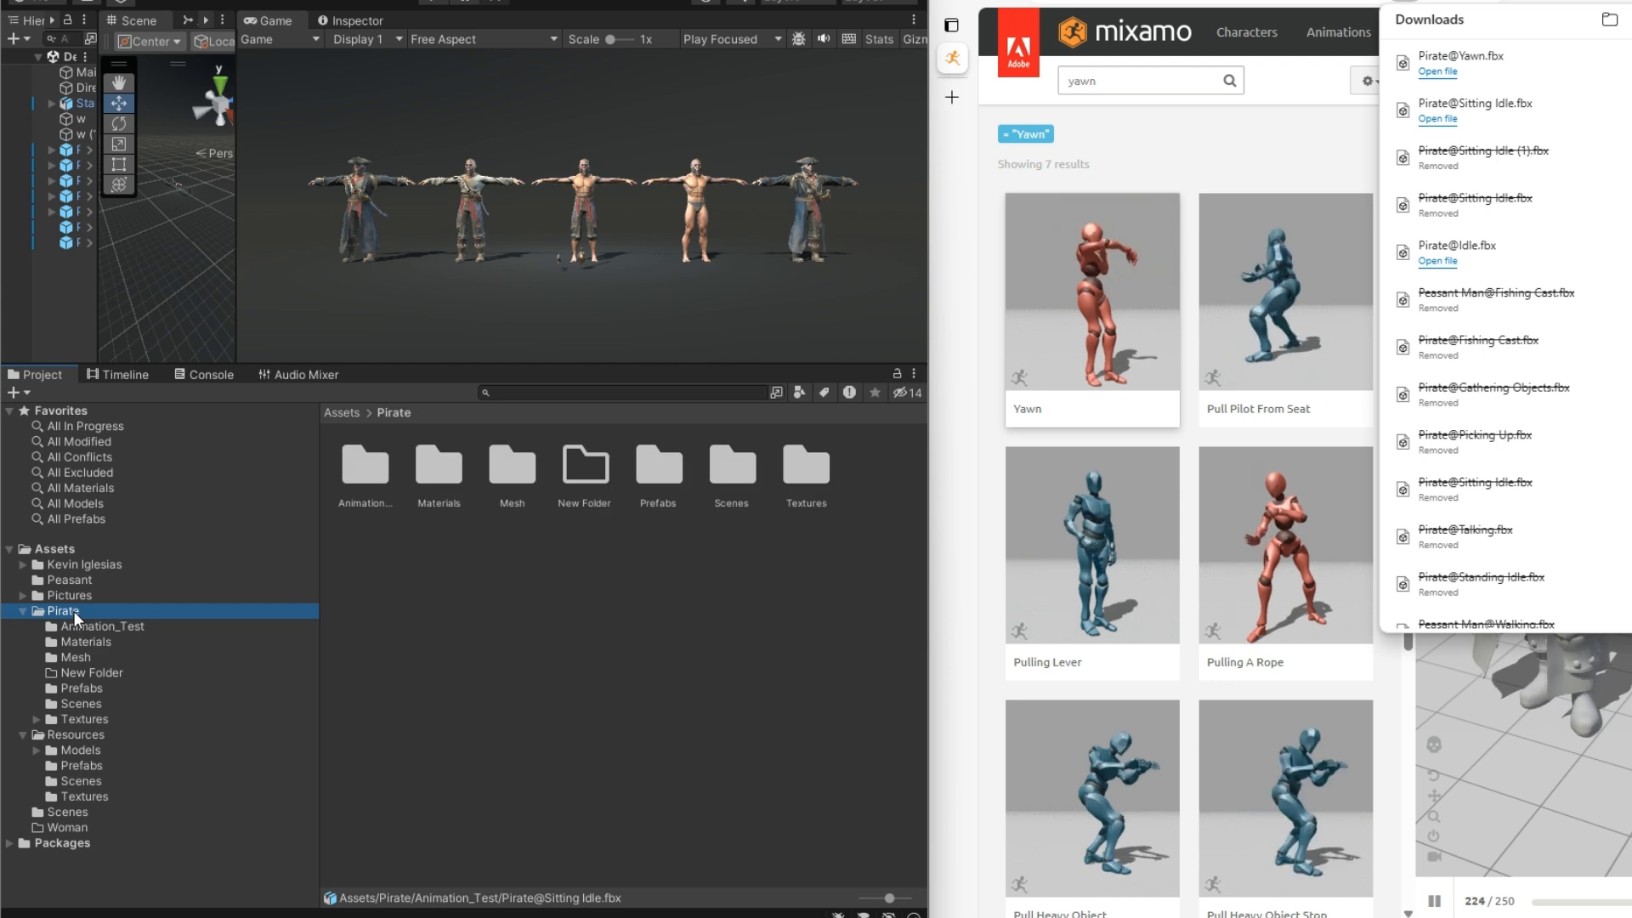
left_click(82, 625)
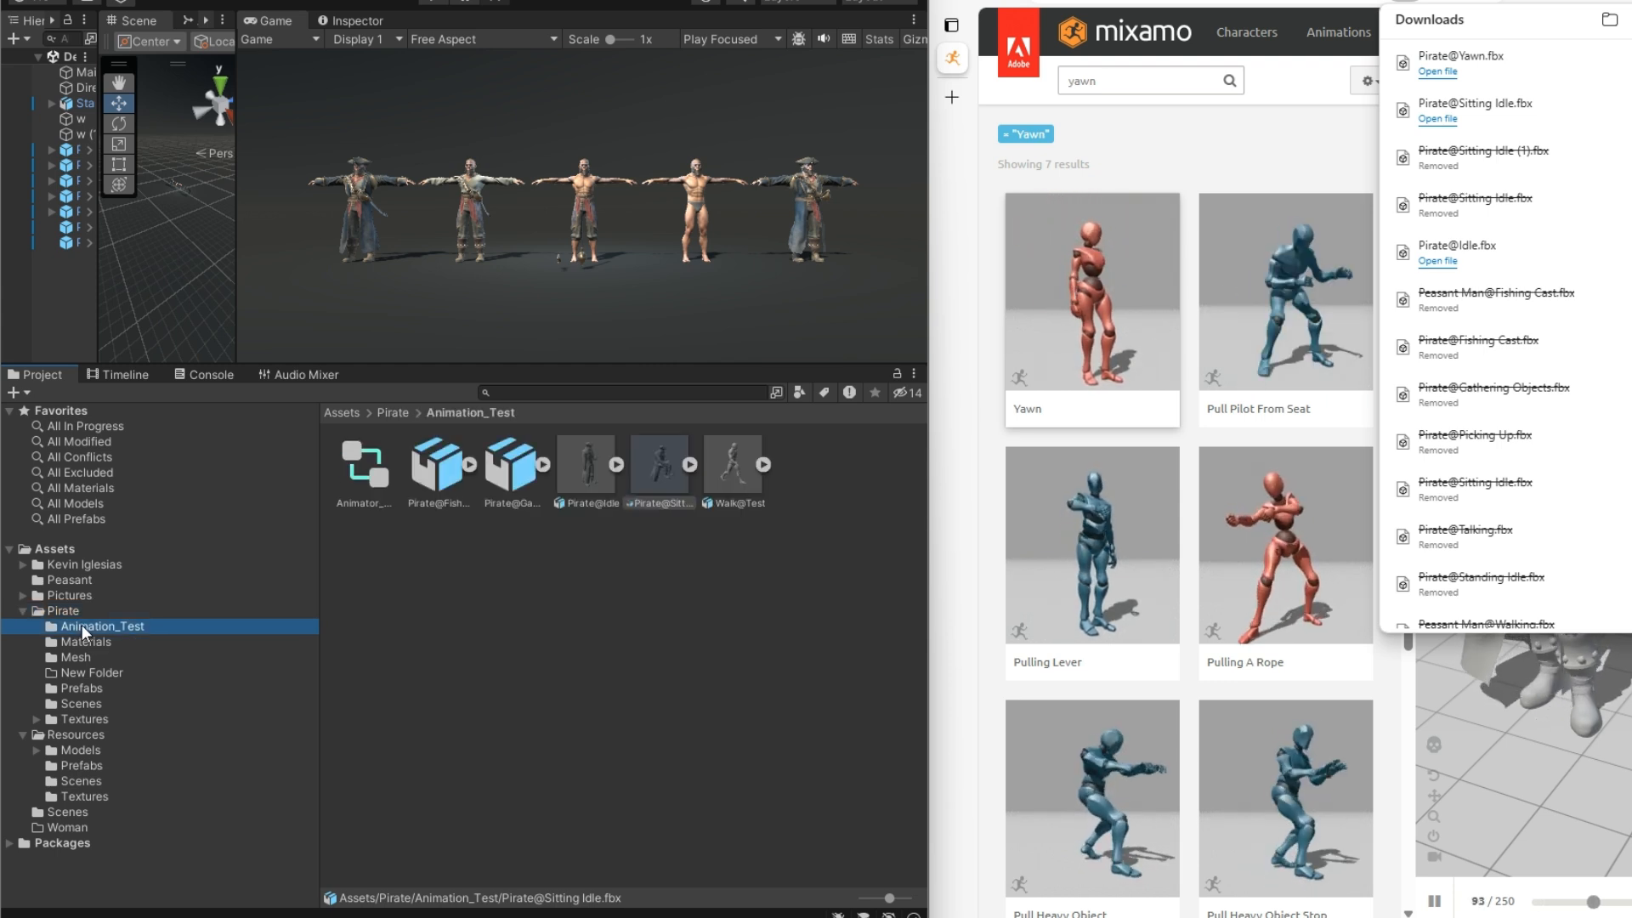
left_click_drag(1408, 63, 1288, 123)
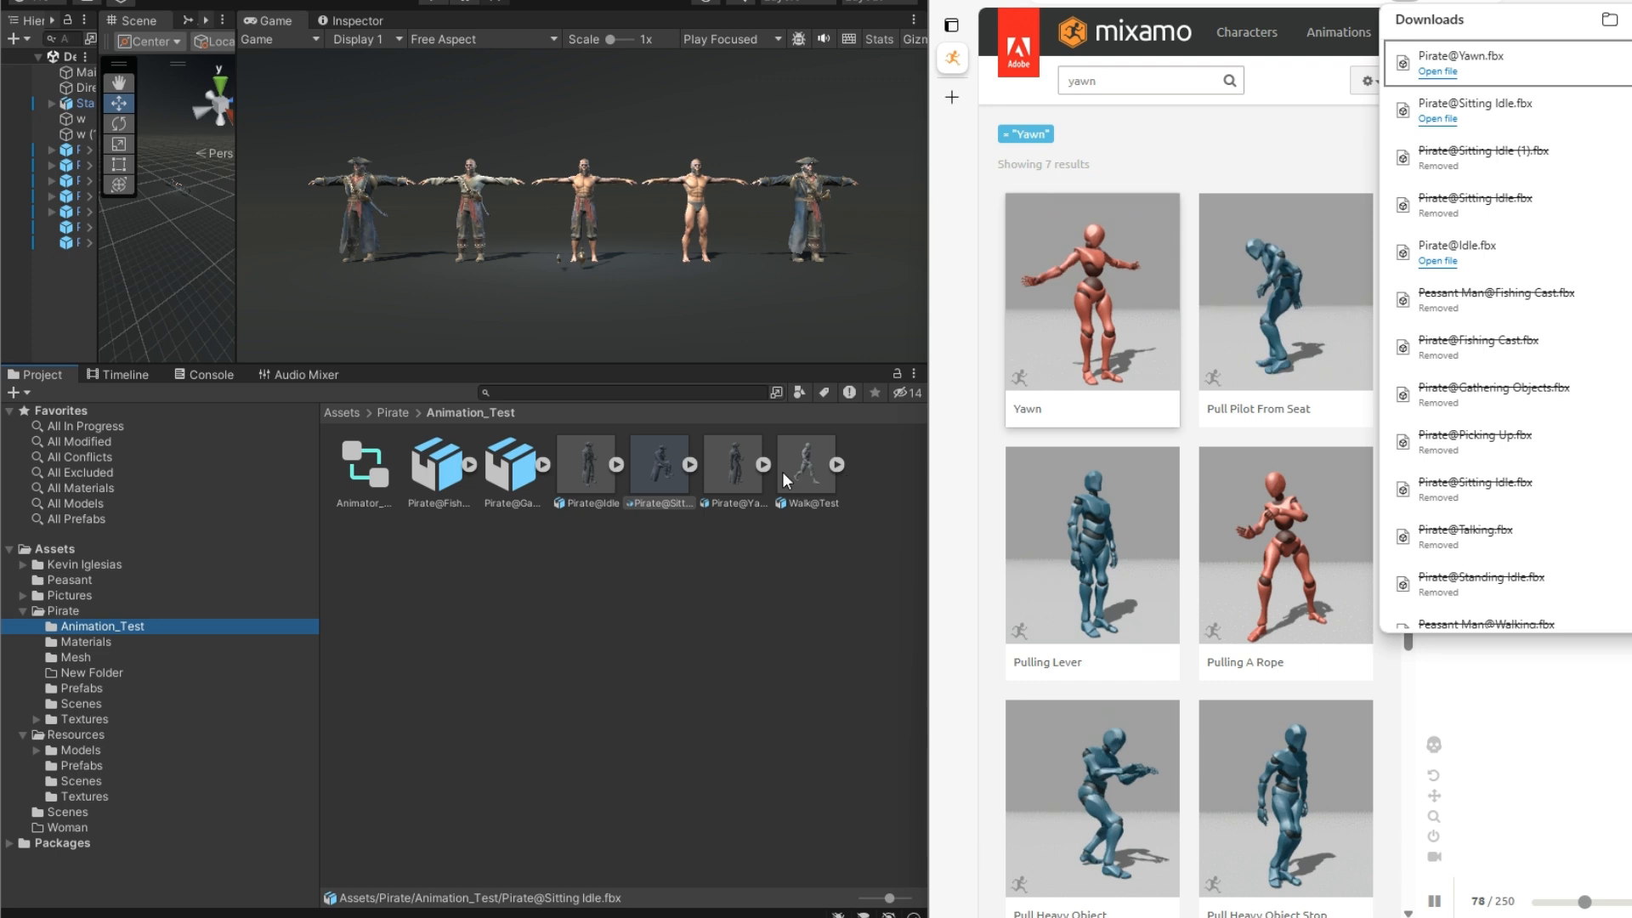
Expand the Pirate@Yawn asset and examine its root object and Yawn animation clip
left_click(738, 462)
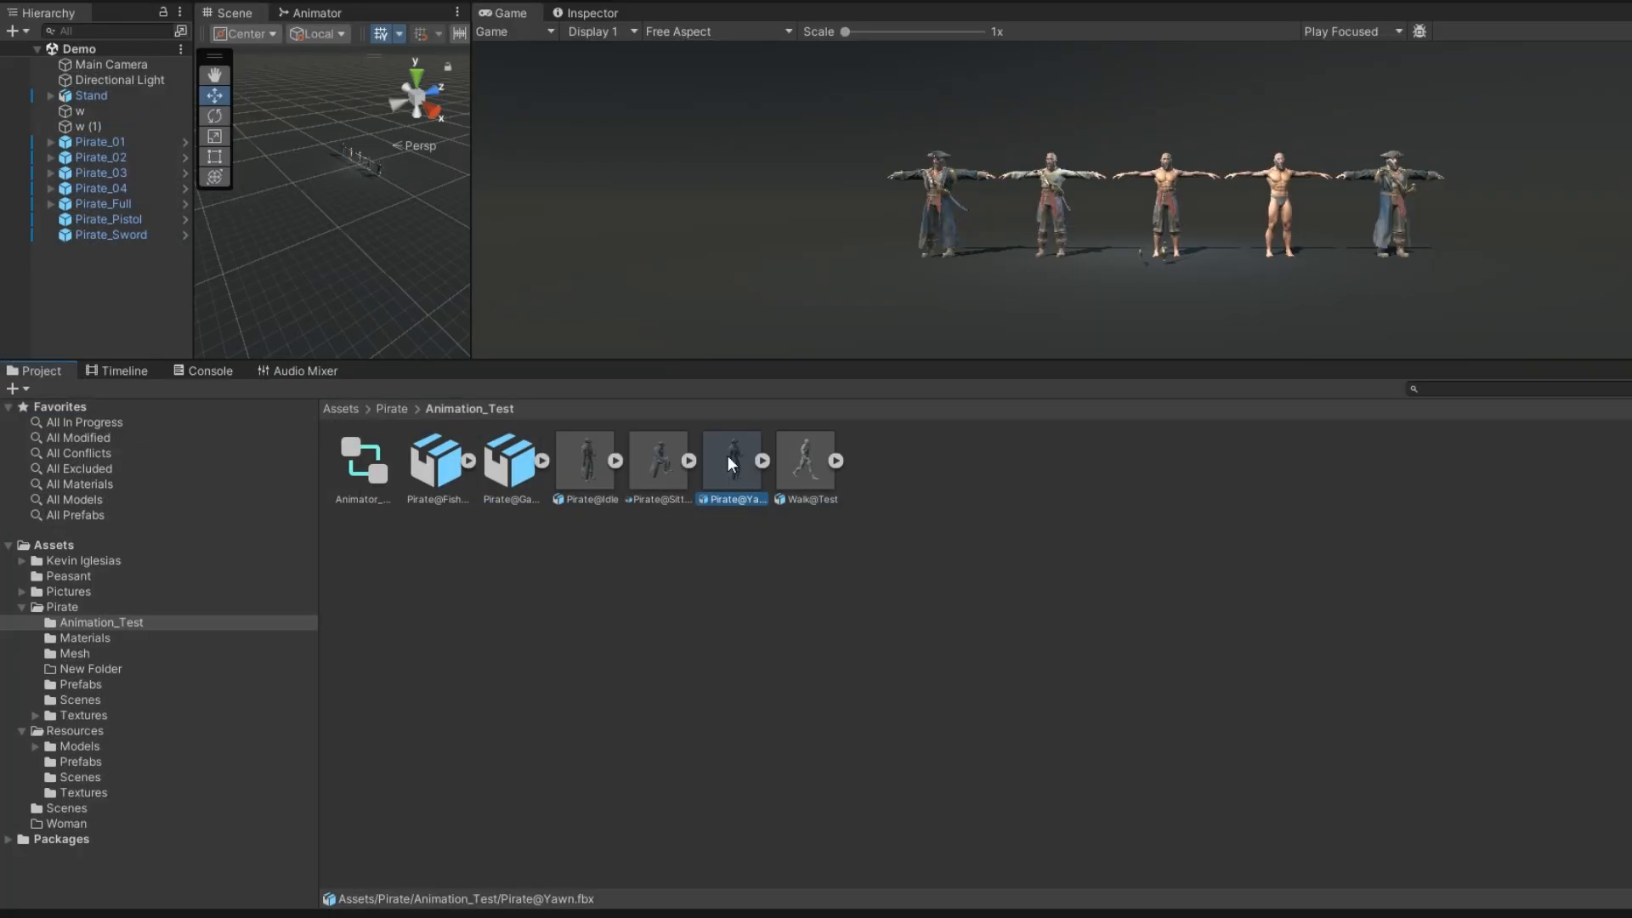
left_click(762, 460)
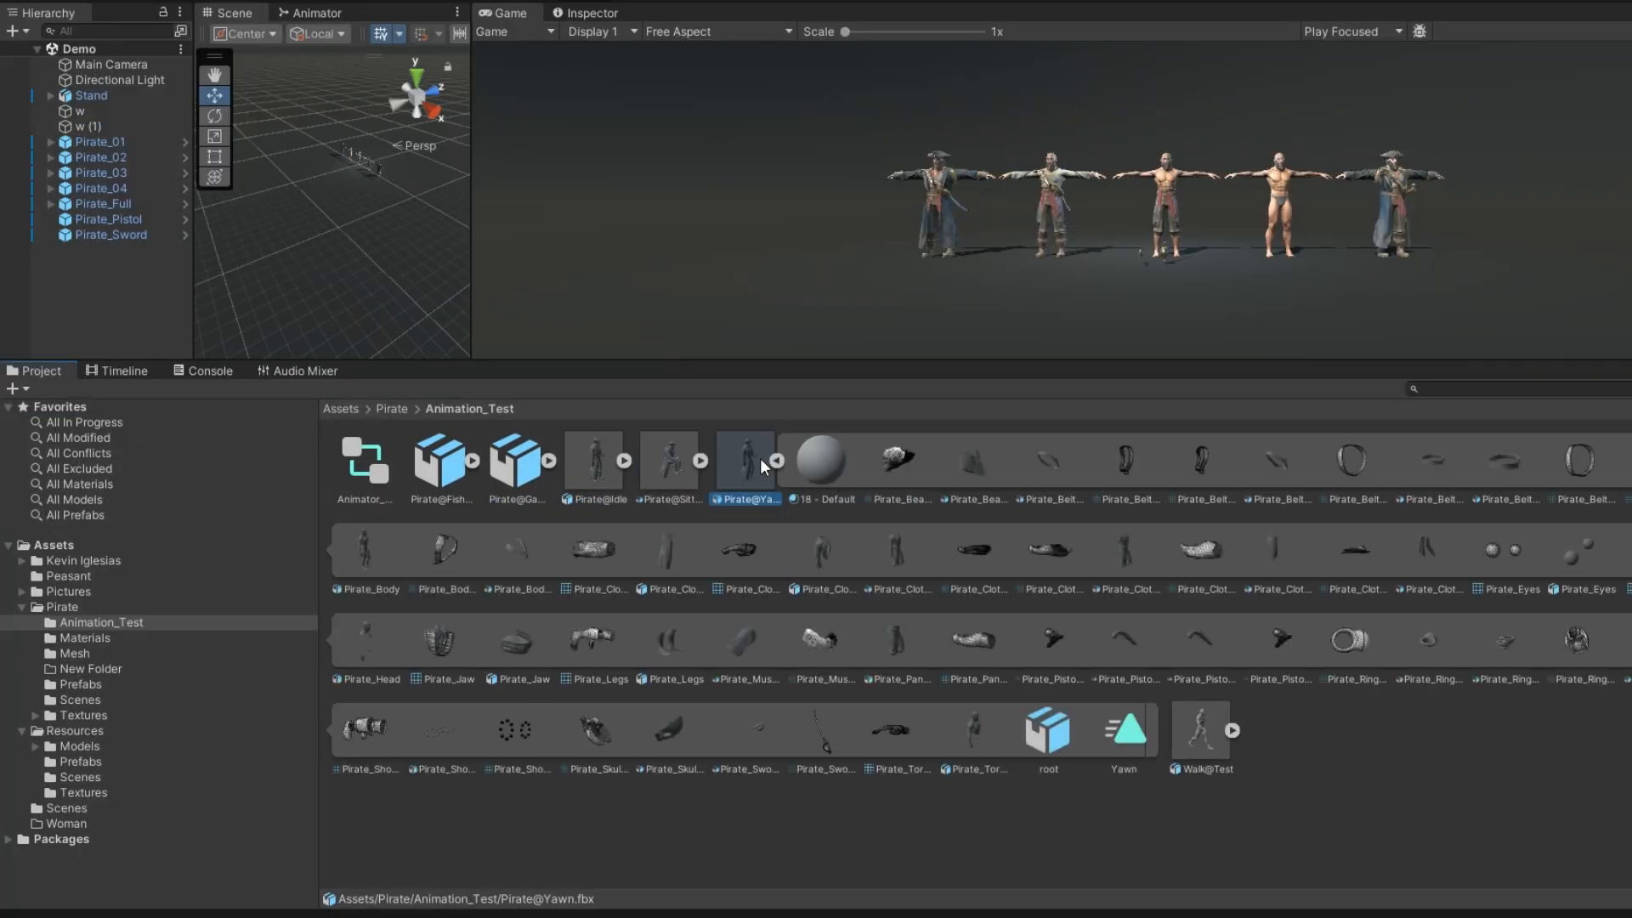
left_click(1132, 741)
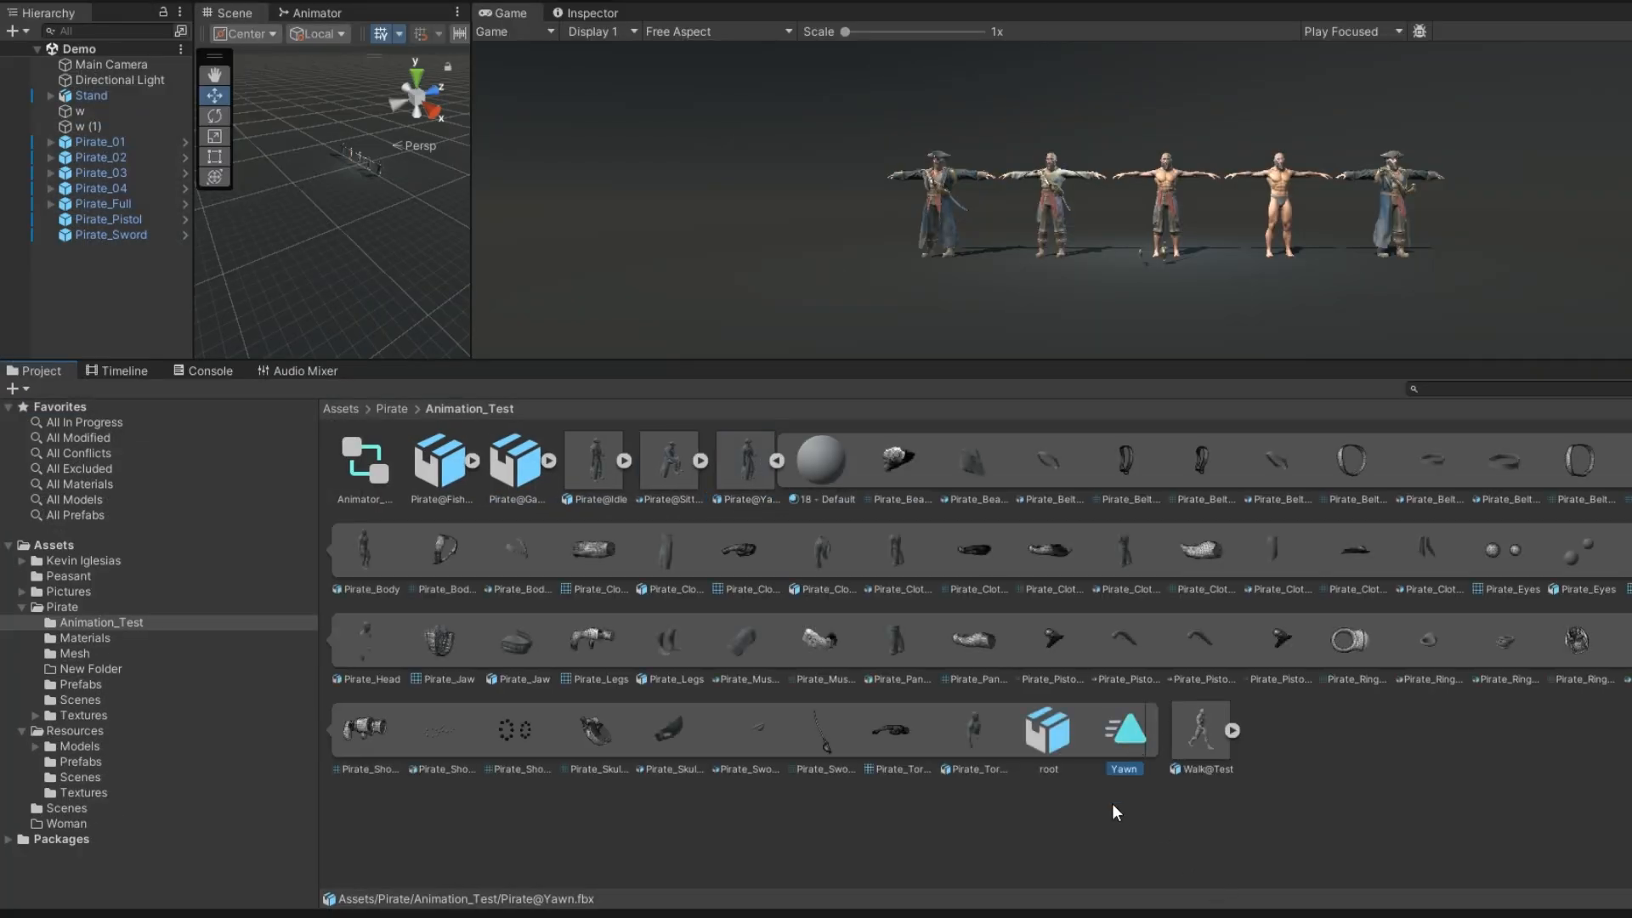
left_click(1036, 735)
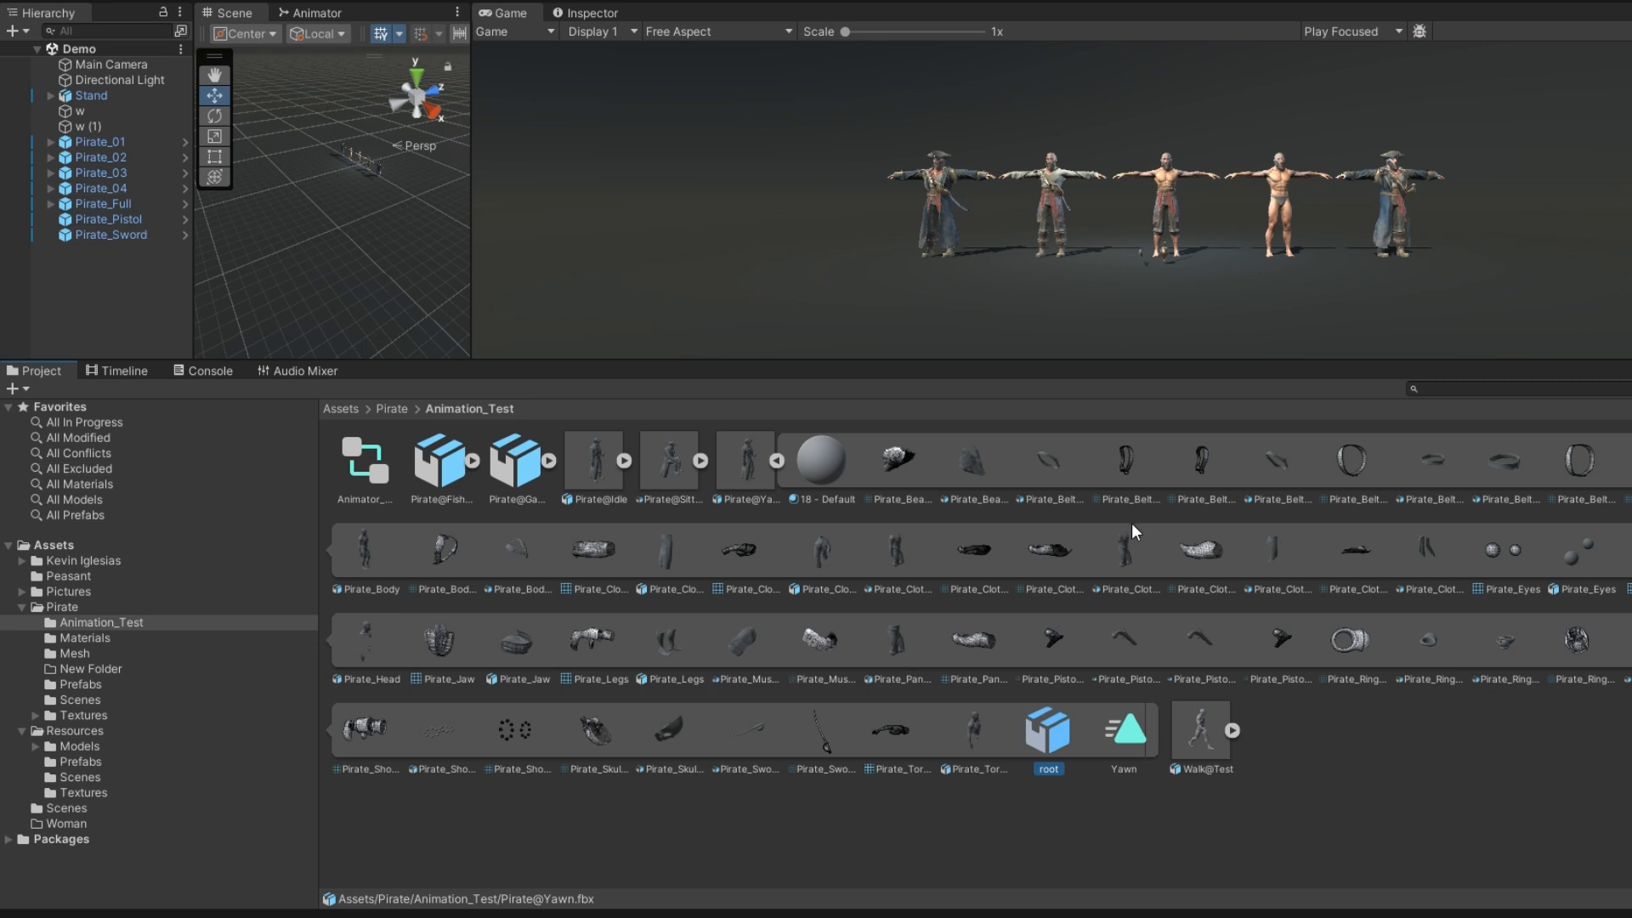
left_click(1144, 733)
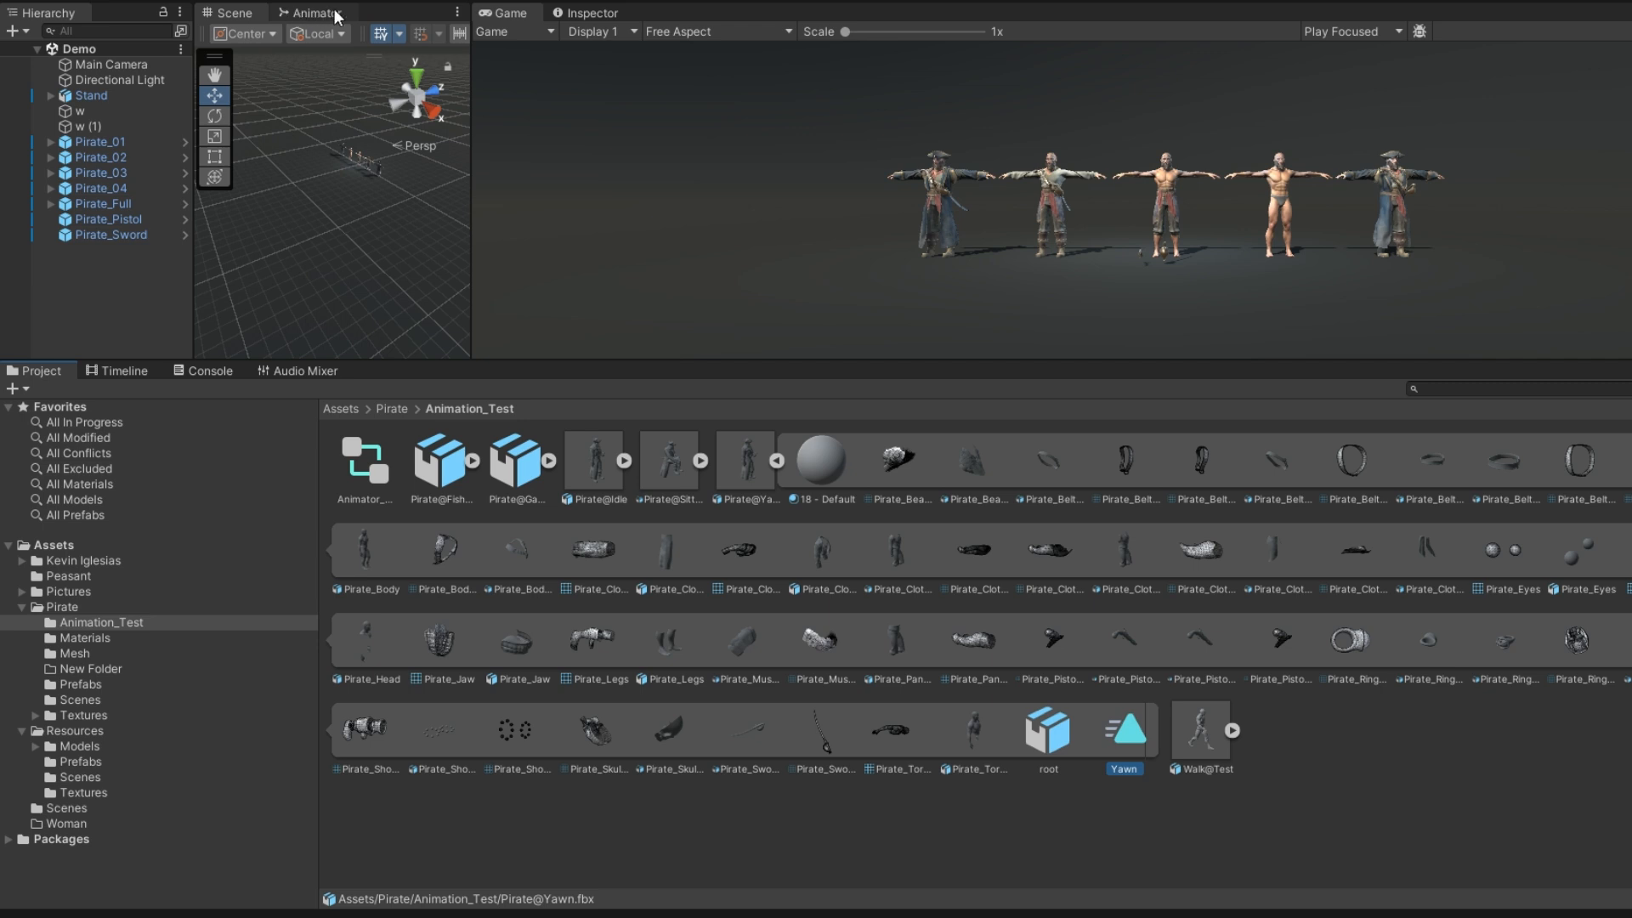
Enlarge the scene area above the project assets and widen the Scene view
left_click_drag(481, 359, 483, 526)
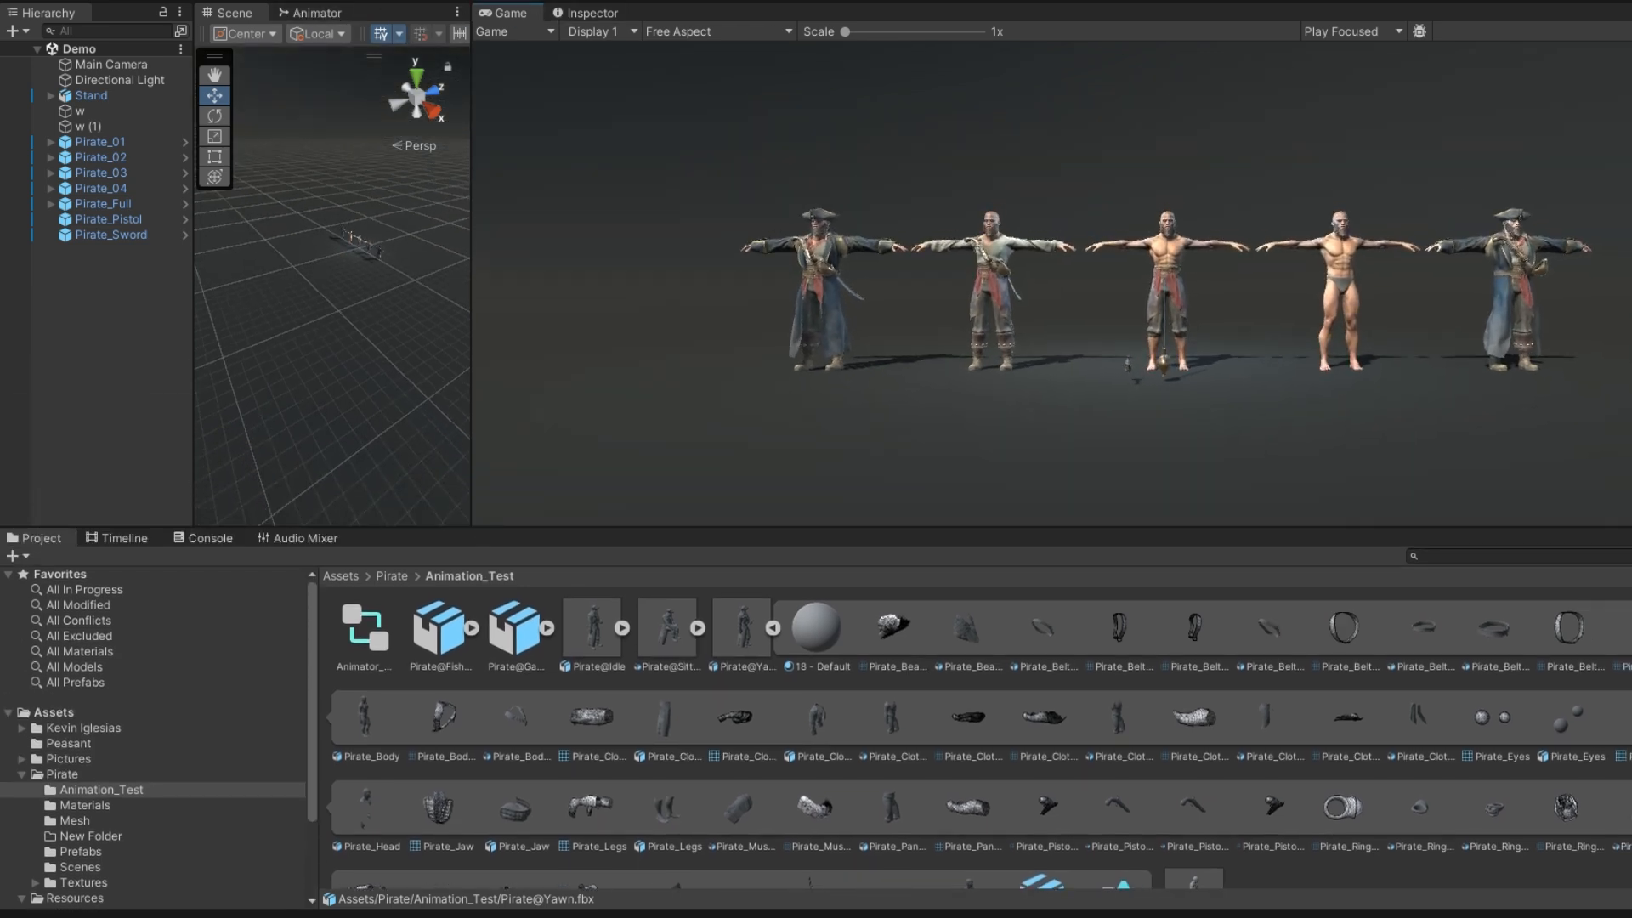
left_click(16, 0)
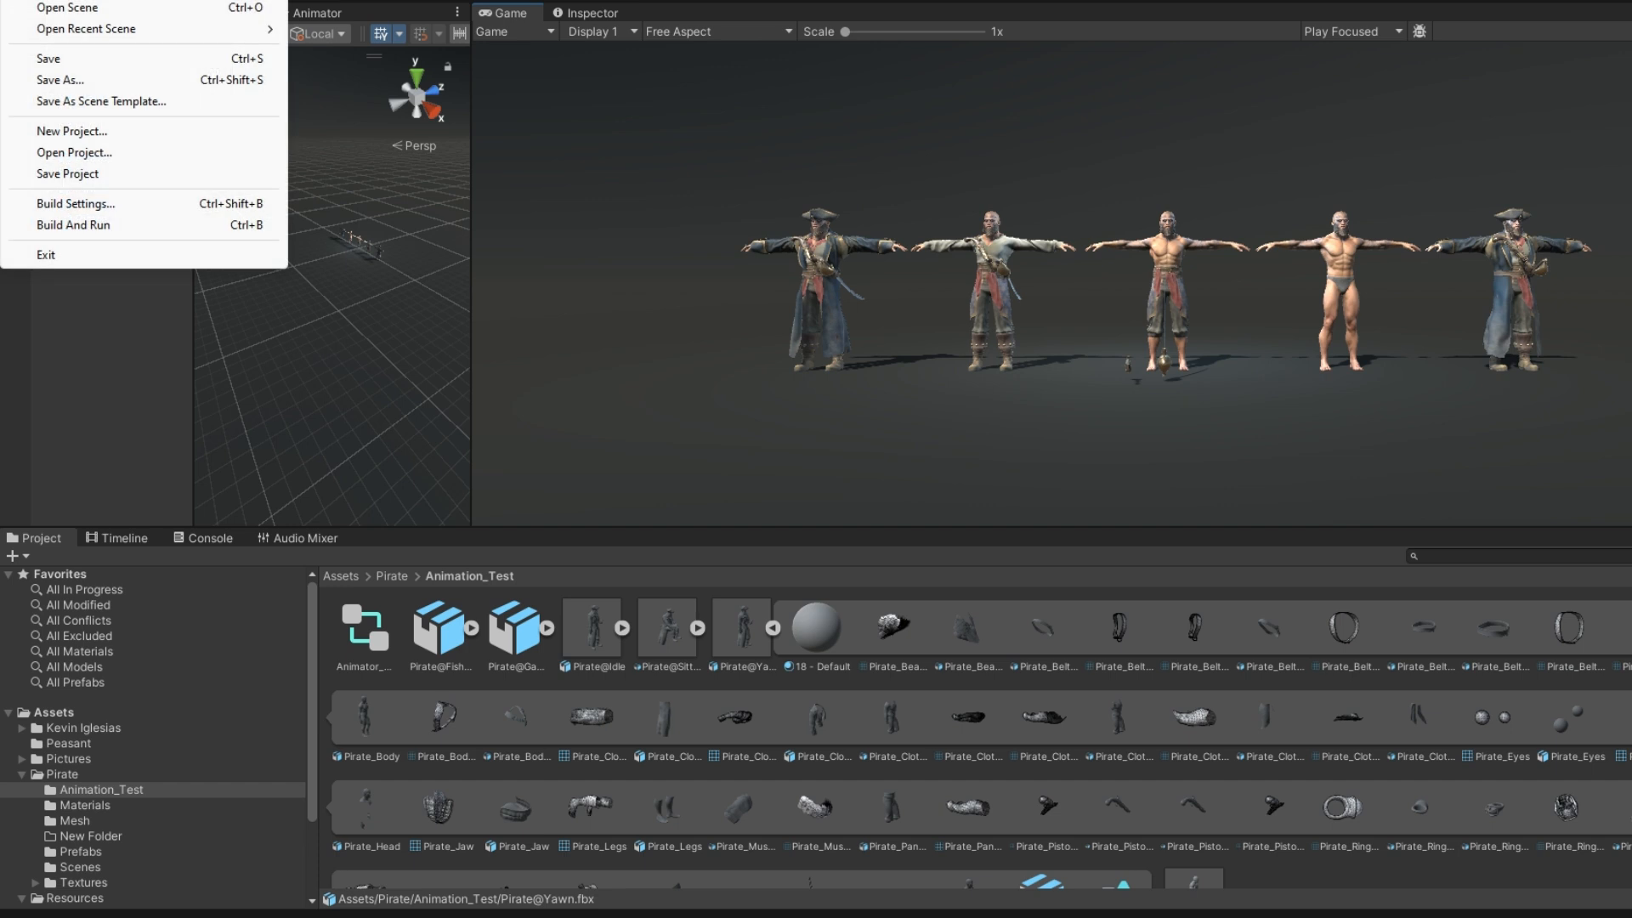
left_click(473, 299)
left_click_drag(473, 298, 1017, 295)
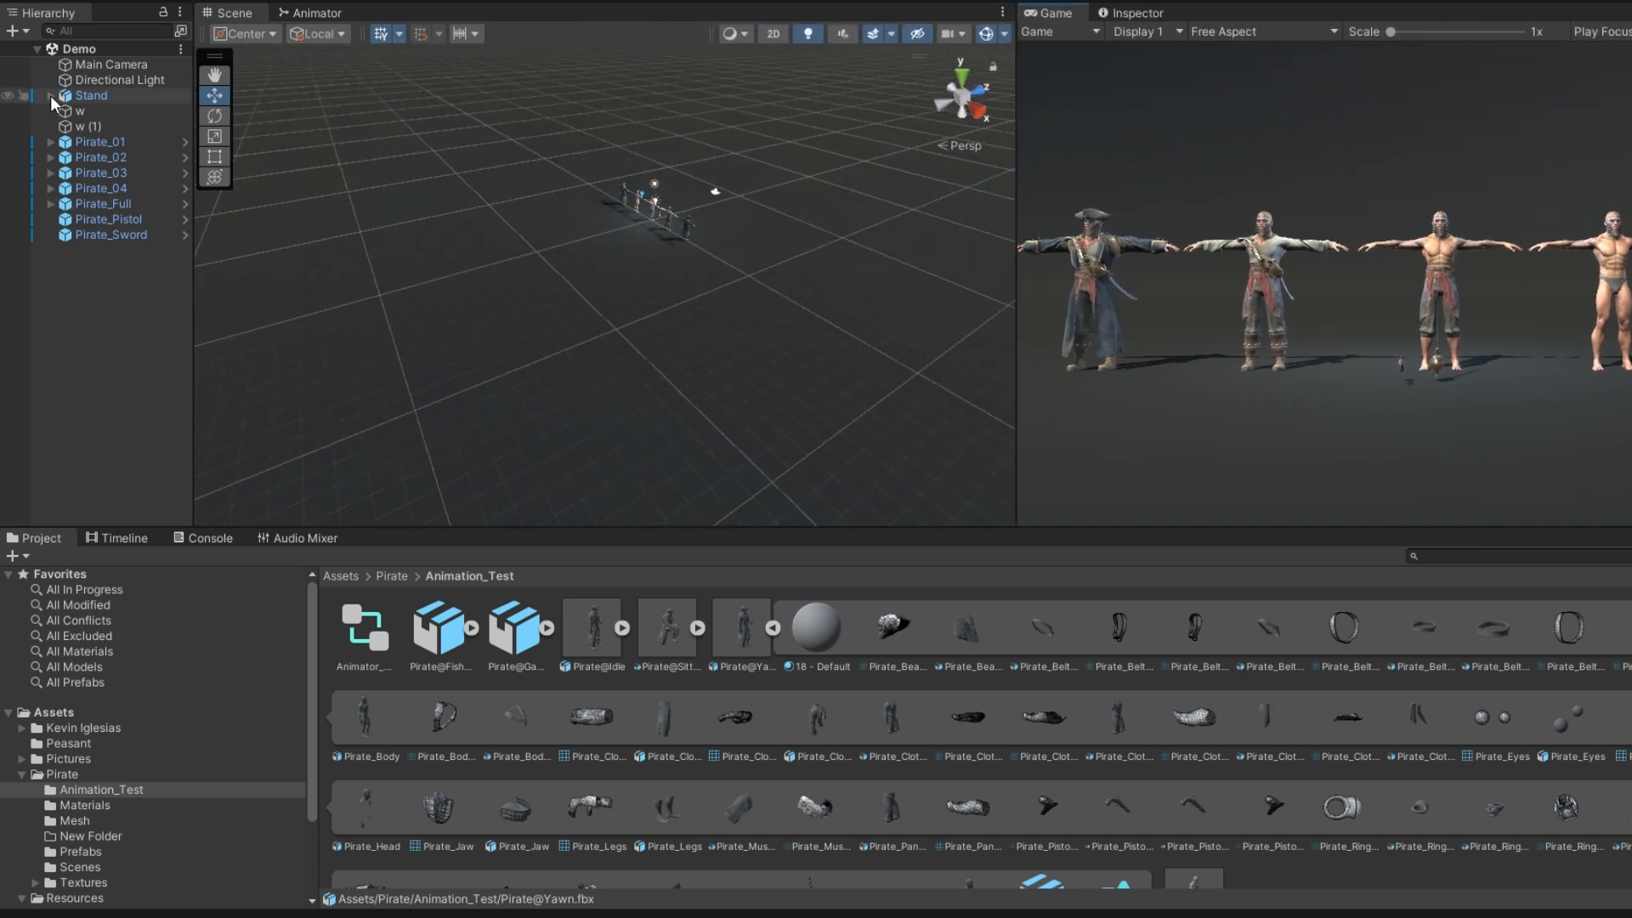
Open the Animator_Controller assigned to Pirate_01 and inspect its Idle and Sitting Idle states
left_click(85, 141)
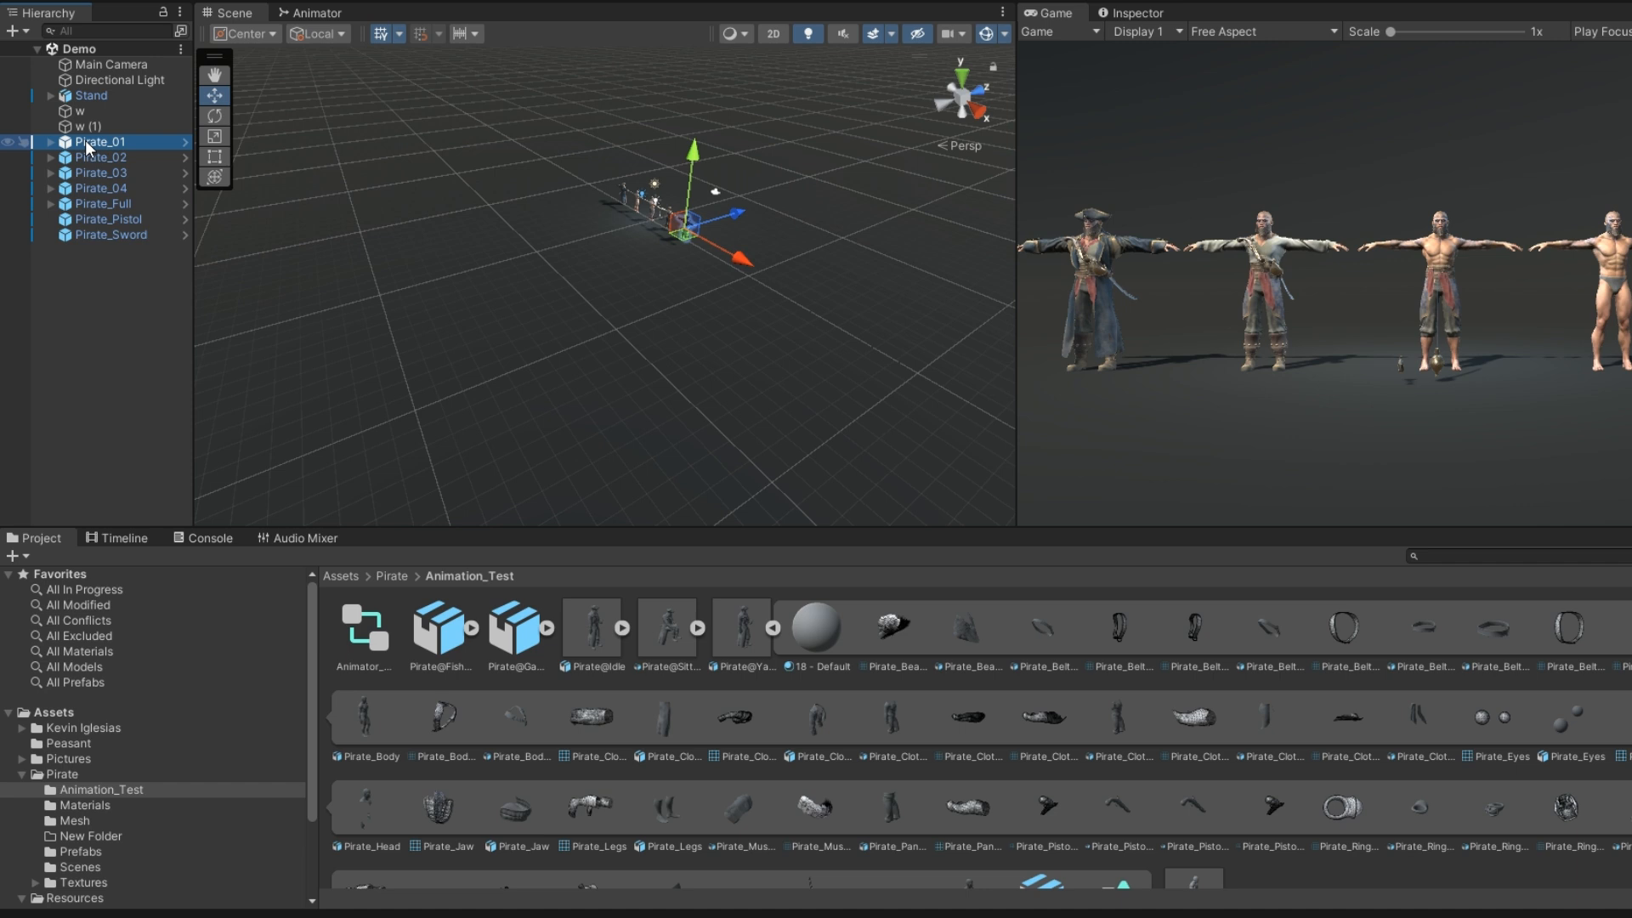
left_click(1135, 13)
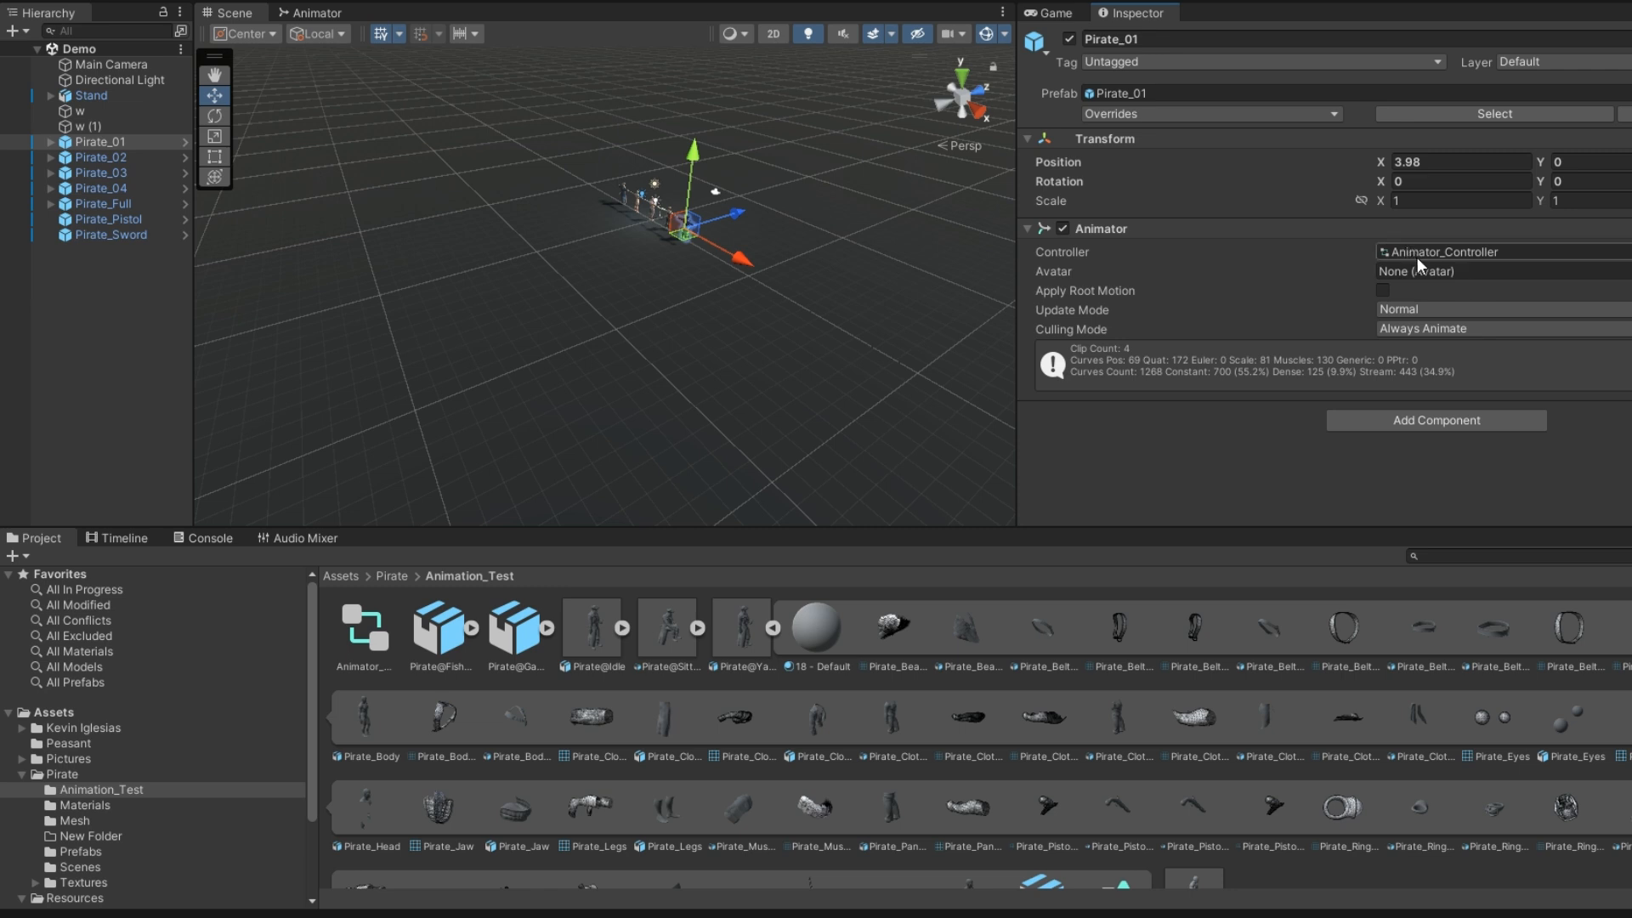
double_click(1416, 253)
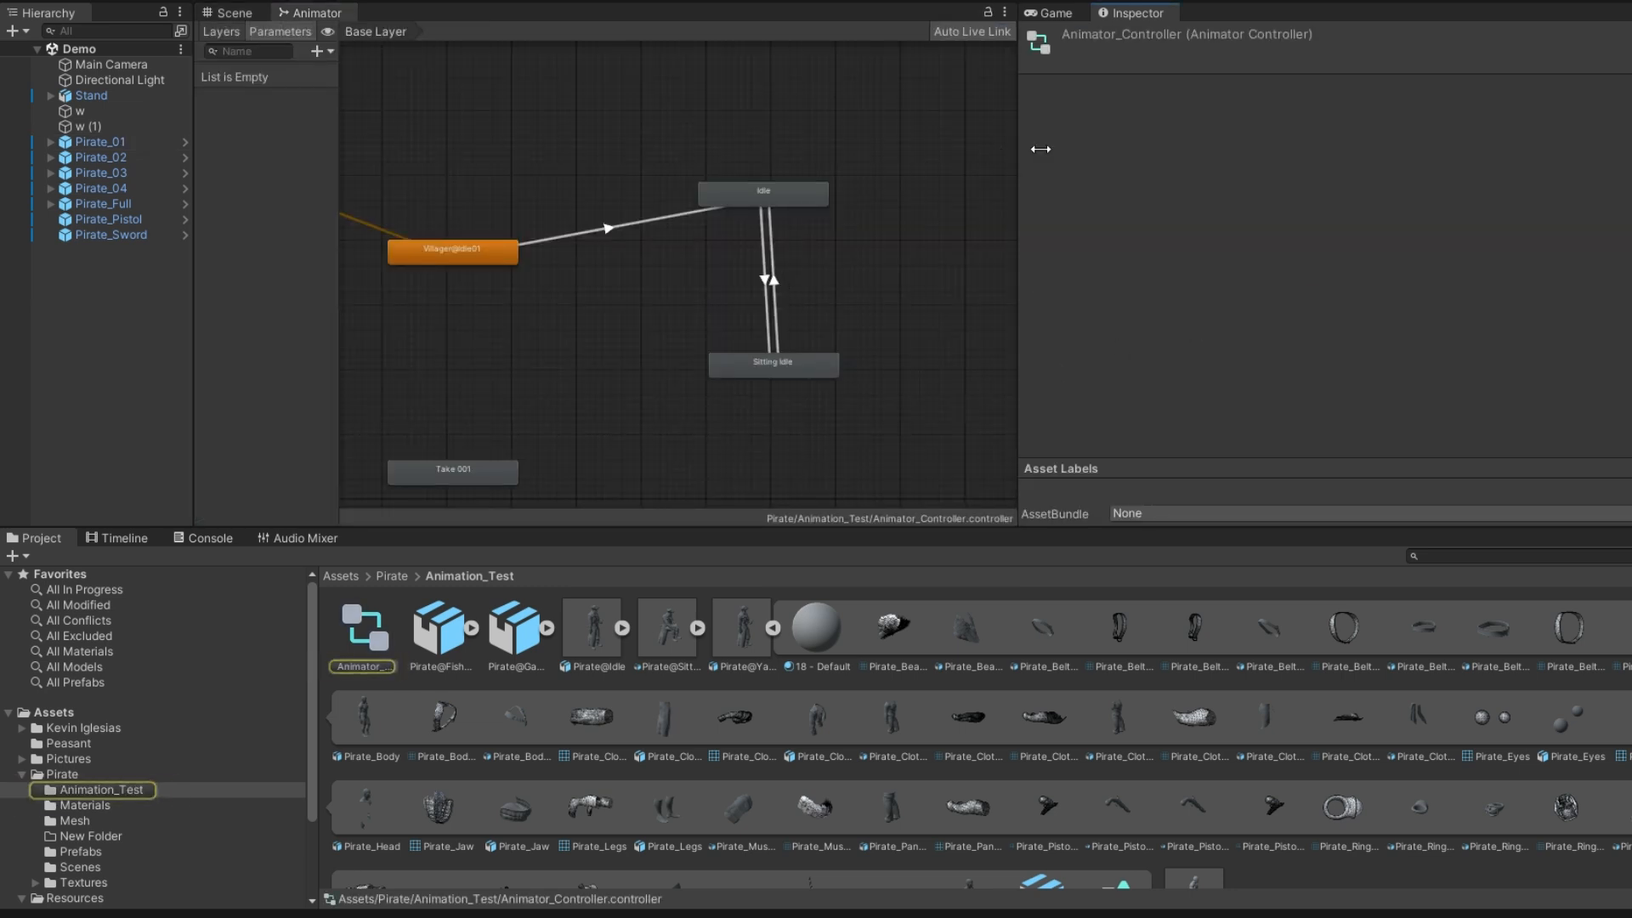
left_click_drag(1016, 151, 1197, 153)
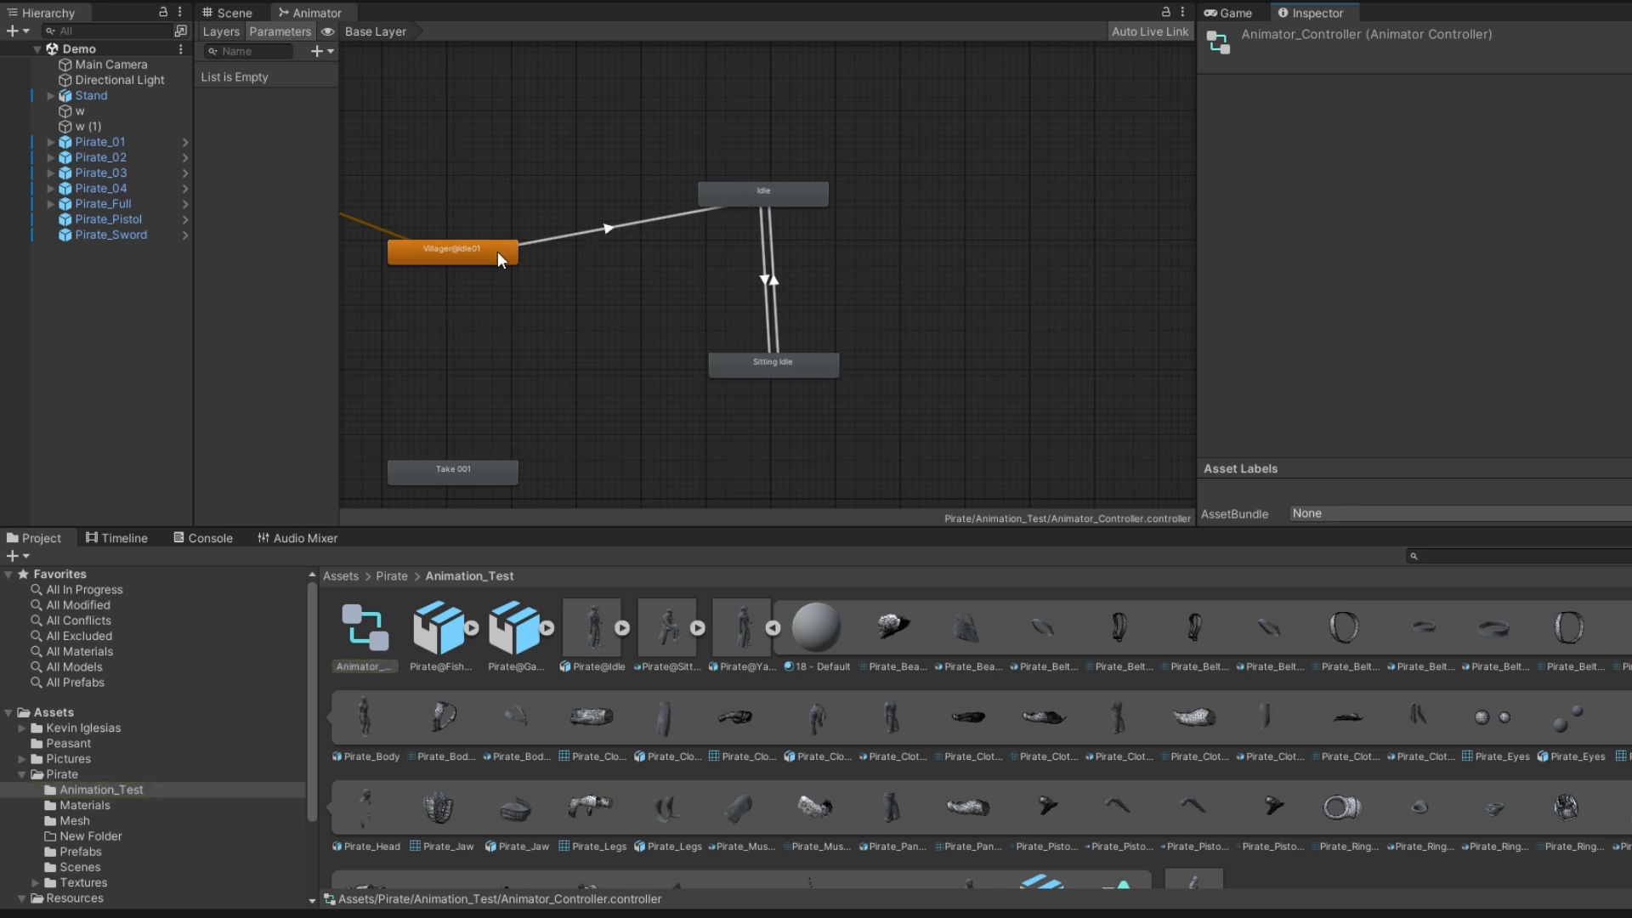
left_click(780, 196)
left_click(774, 377)
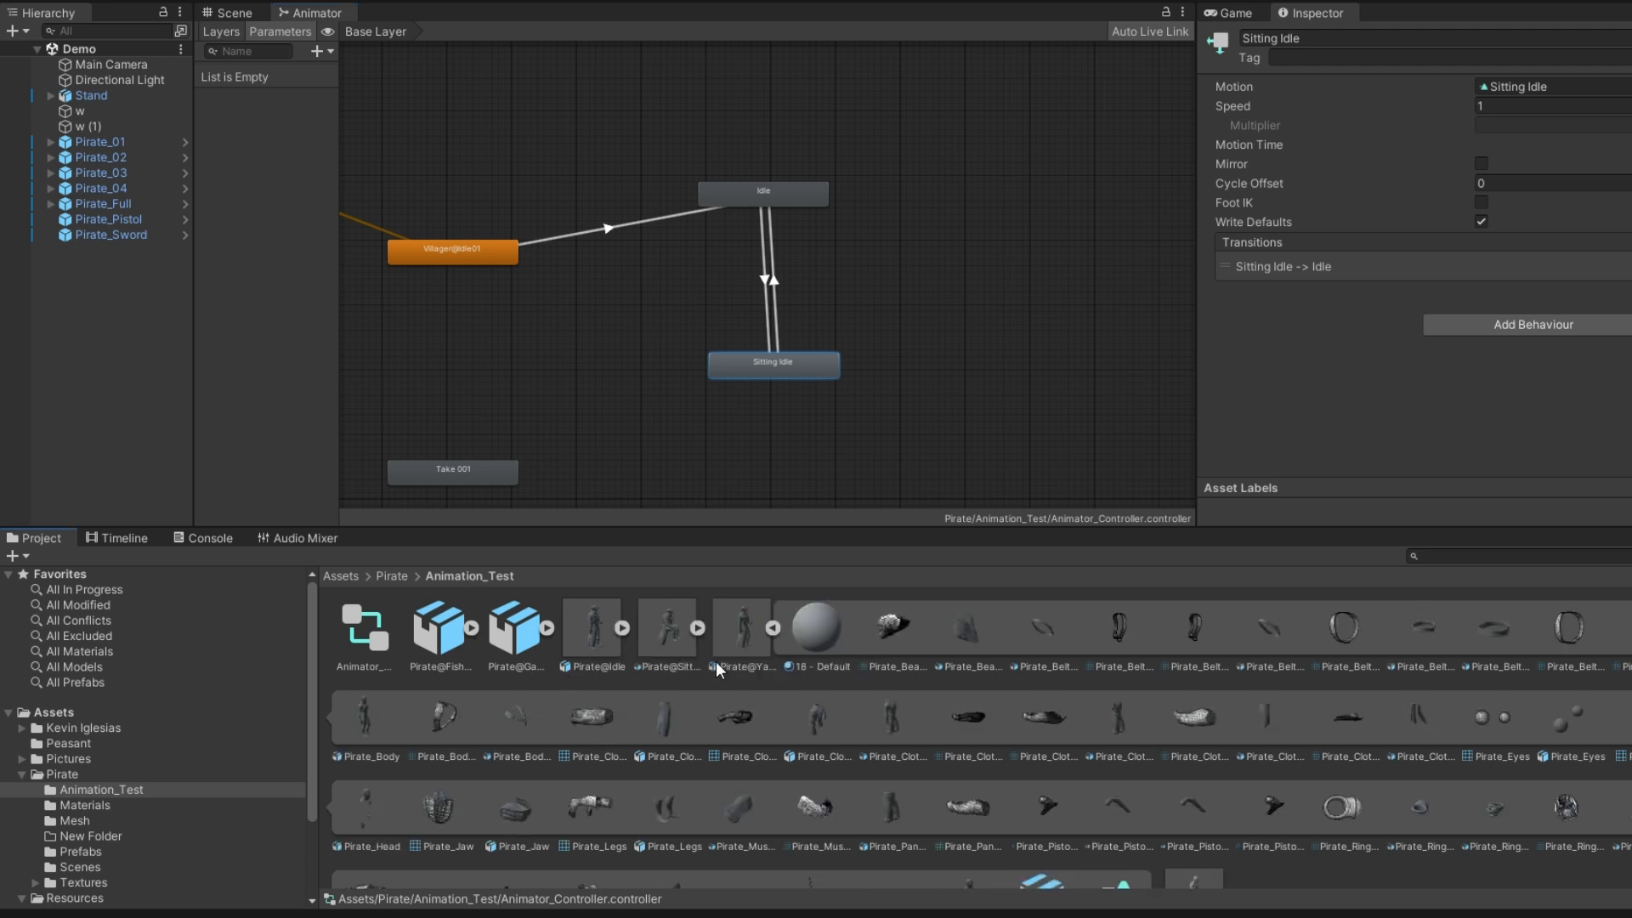
Add the Pirate@Yawn animation to the Animator graph as a state beside Idle
left_click(771, 627)
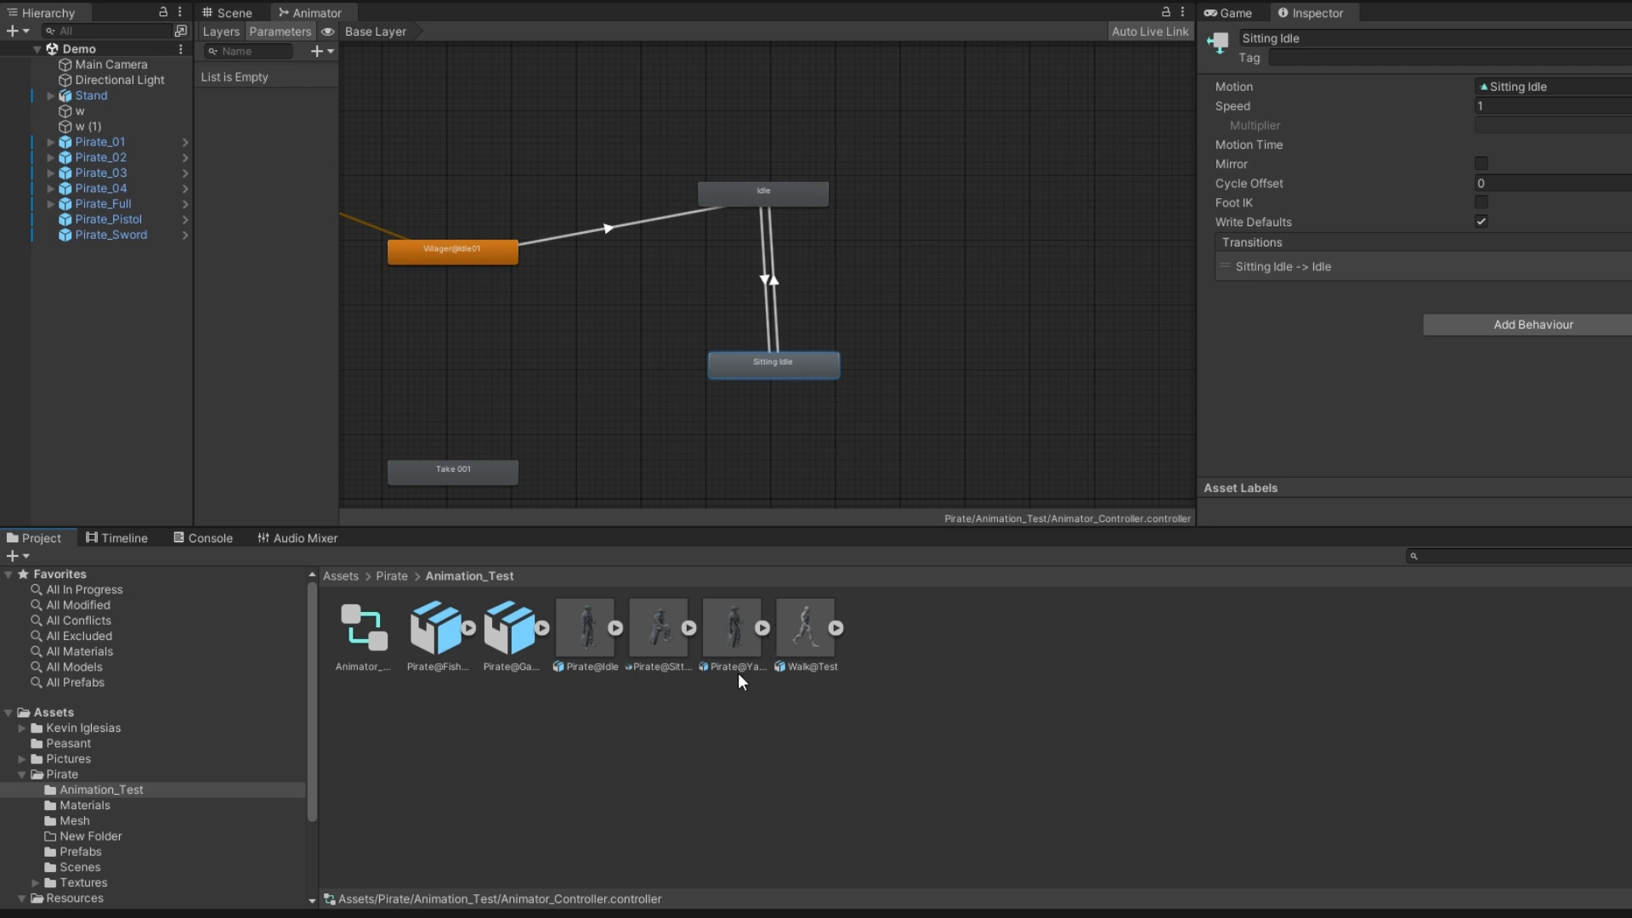
left_click_drag(728, 641, 950, 183)
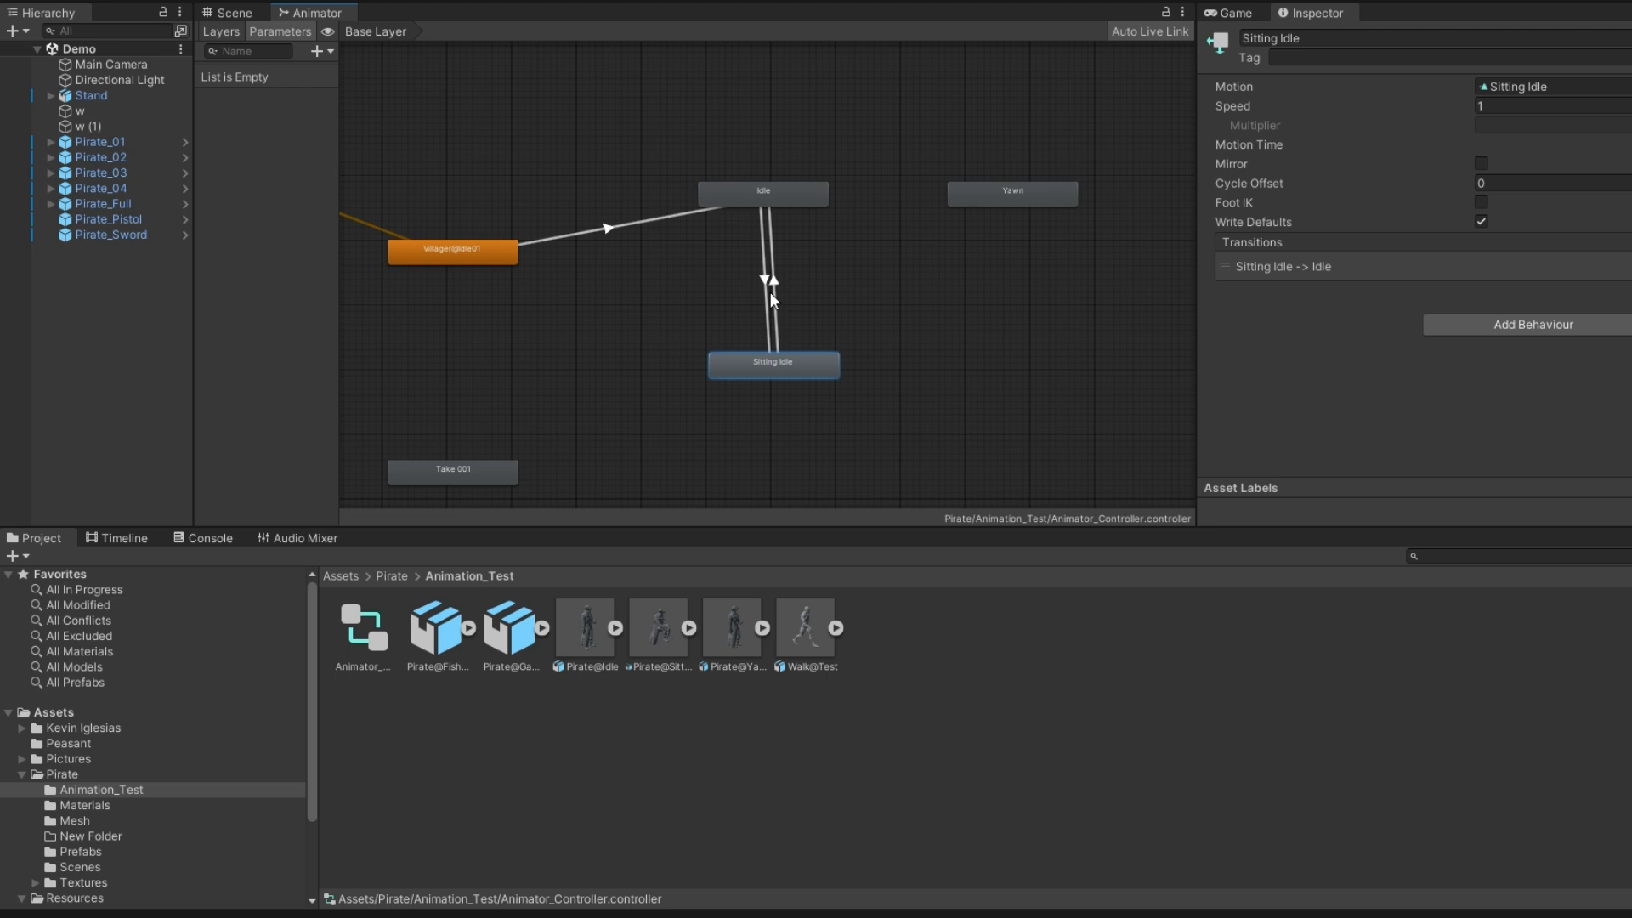
left_click_drag(1003, 197, 967, 191)
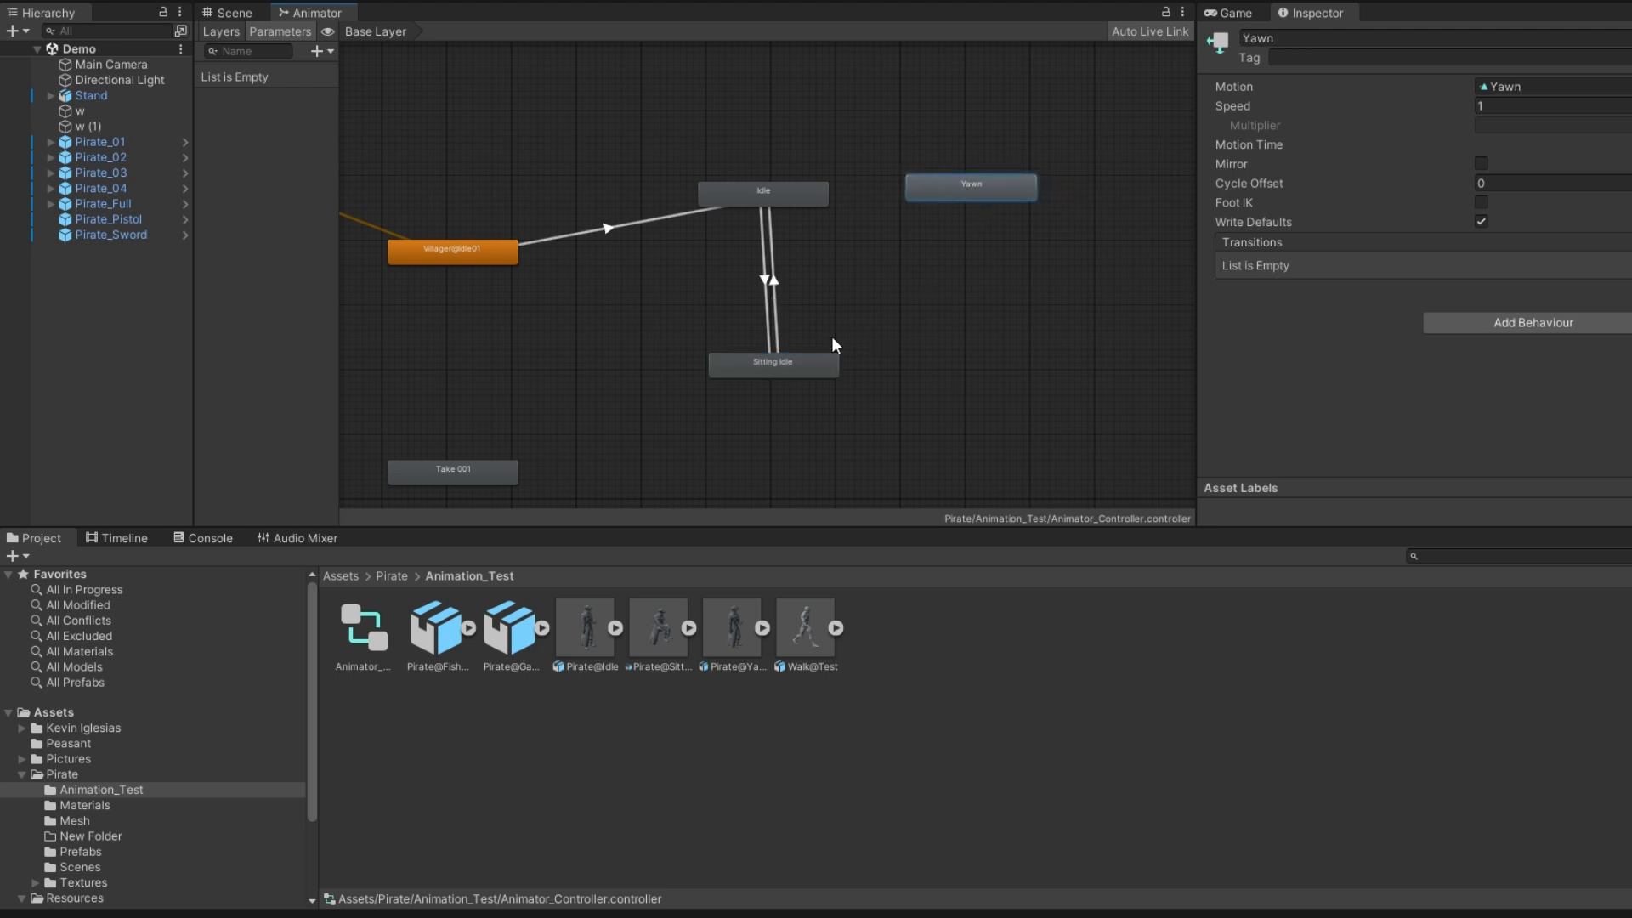
Delete the transition from Idle to Sitting Idle
left_click(775, 283)
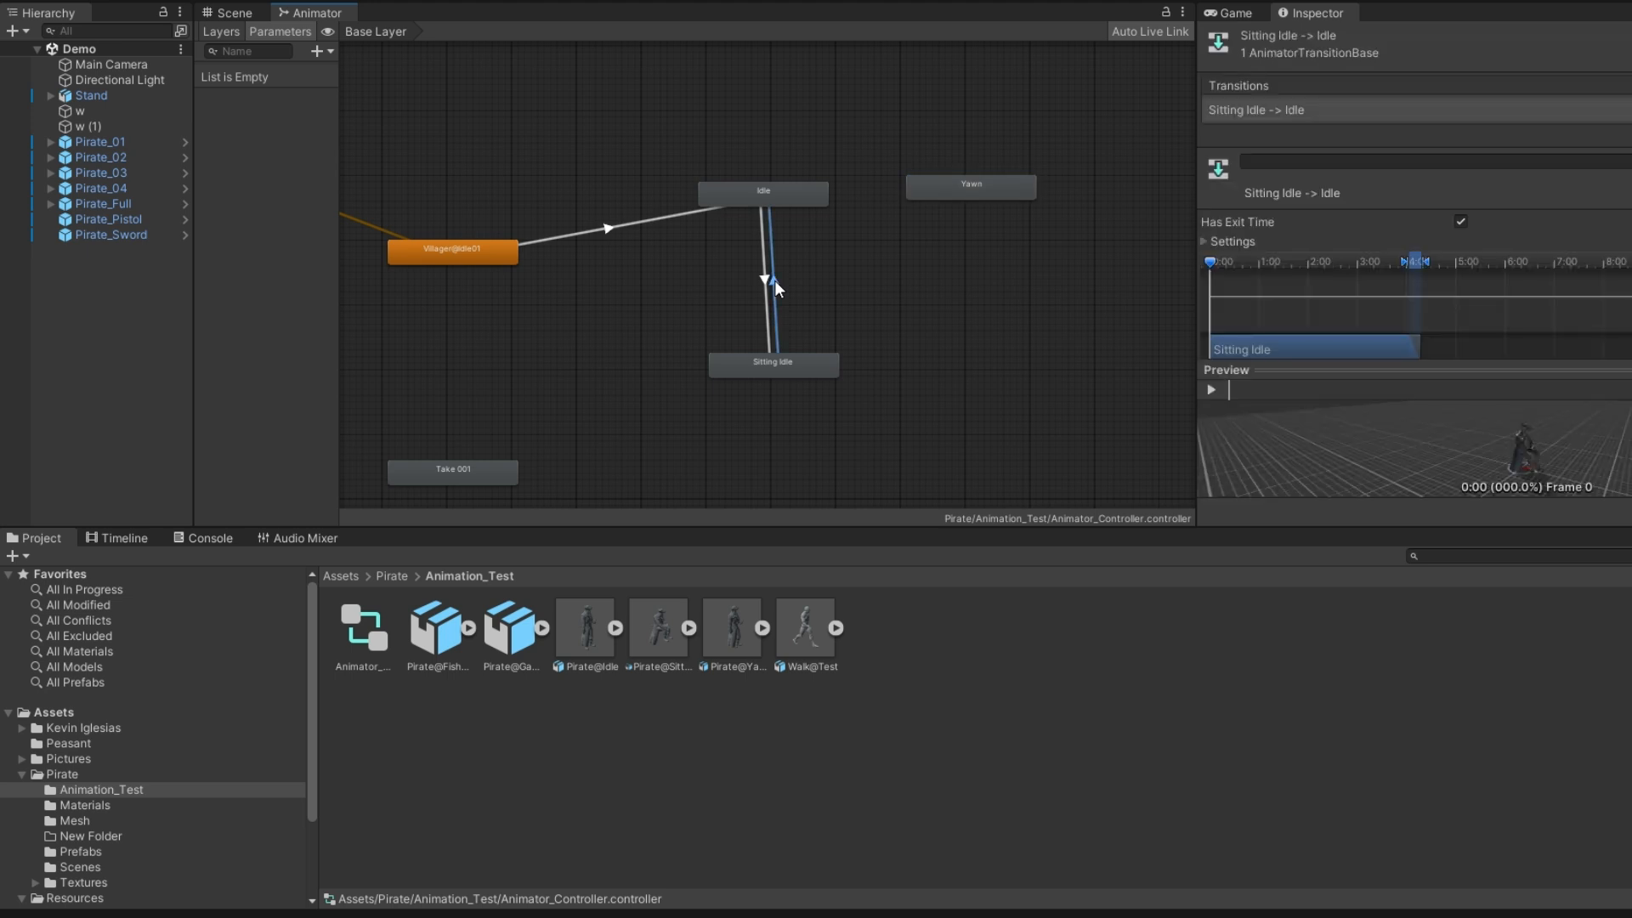
left_click(763, 279)
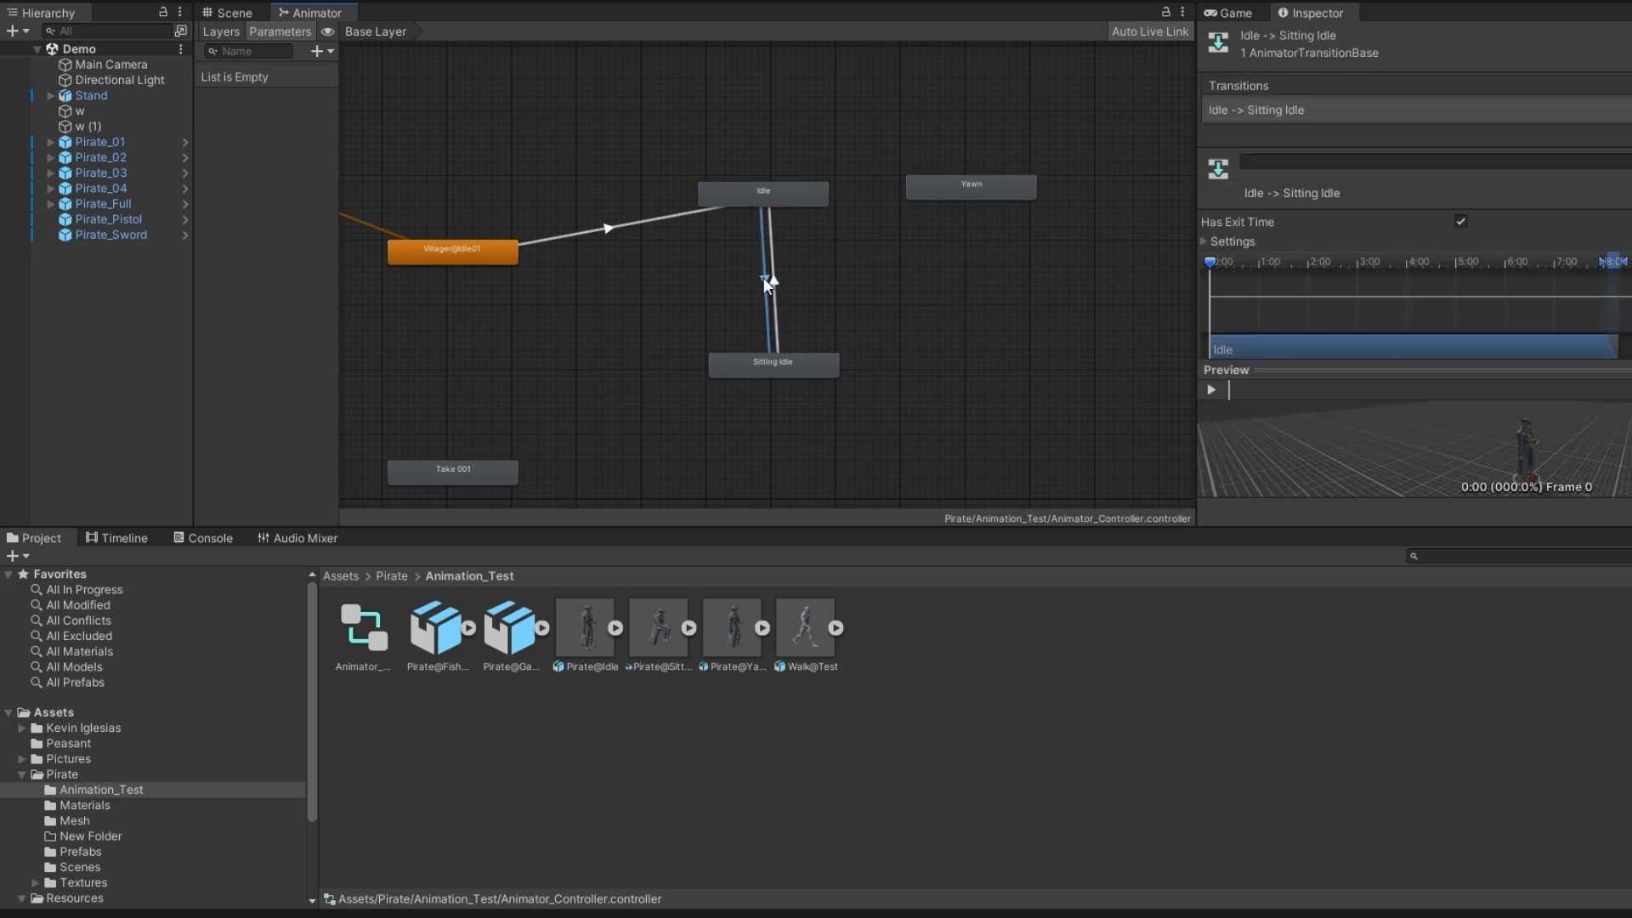
key("Delete")
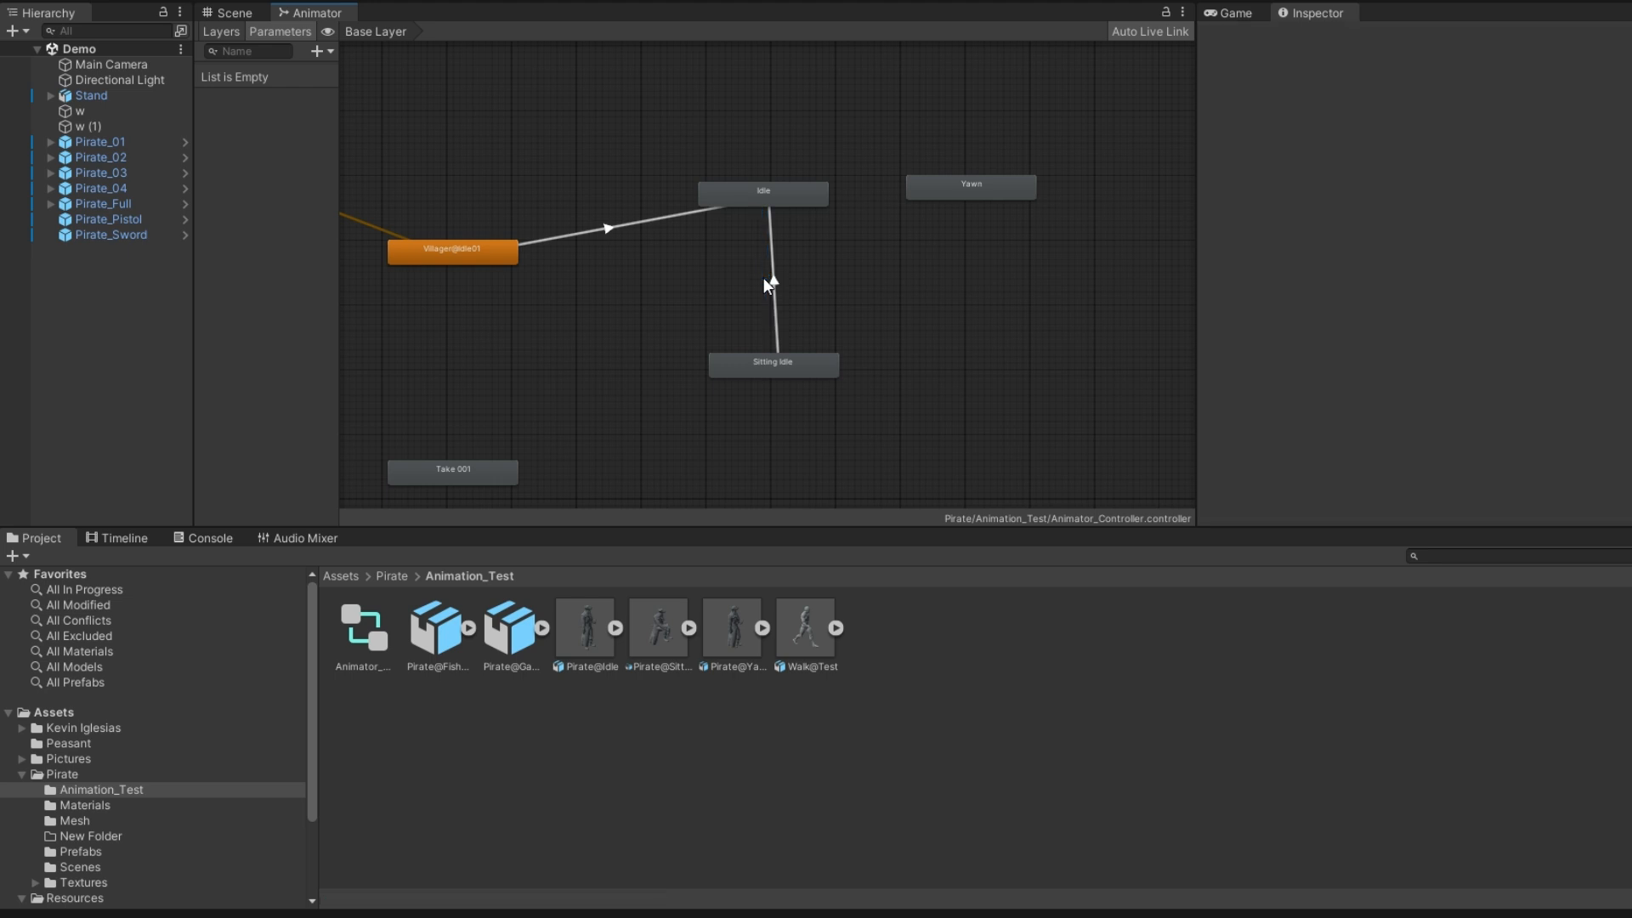
Reopen the Animator_Controller from Pirate_01's Animator component and enlarge the Animator graph area
left_click(89, 142)
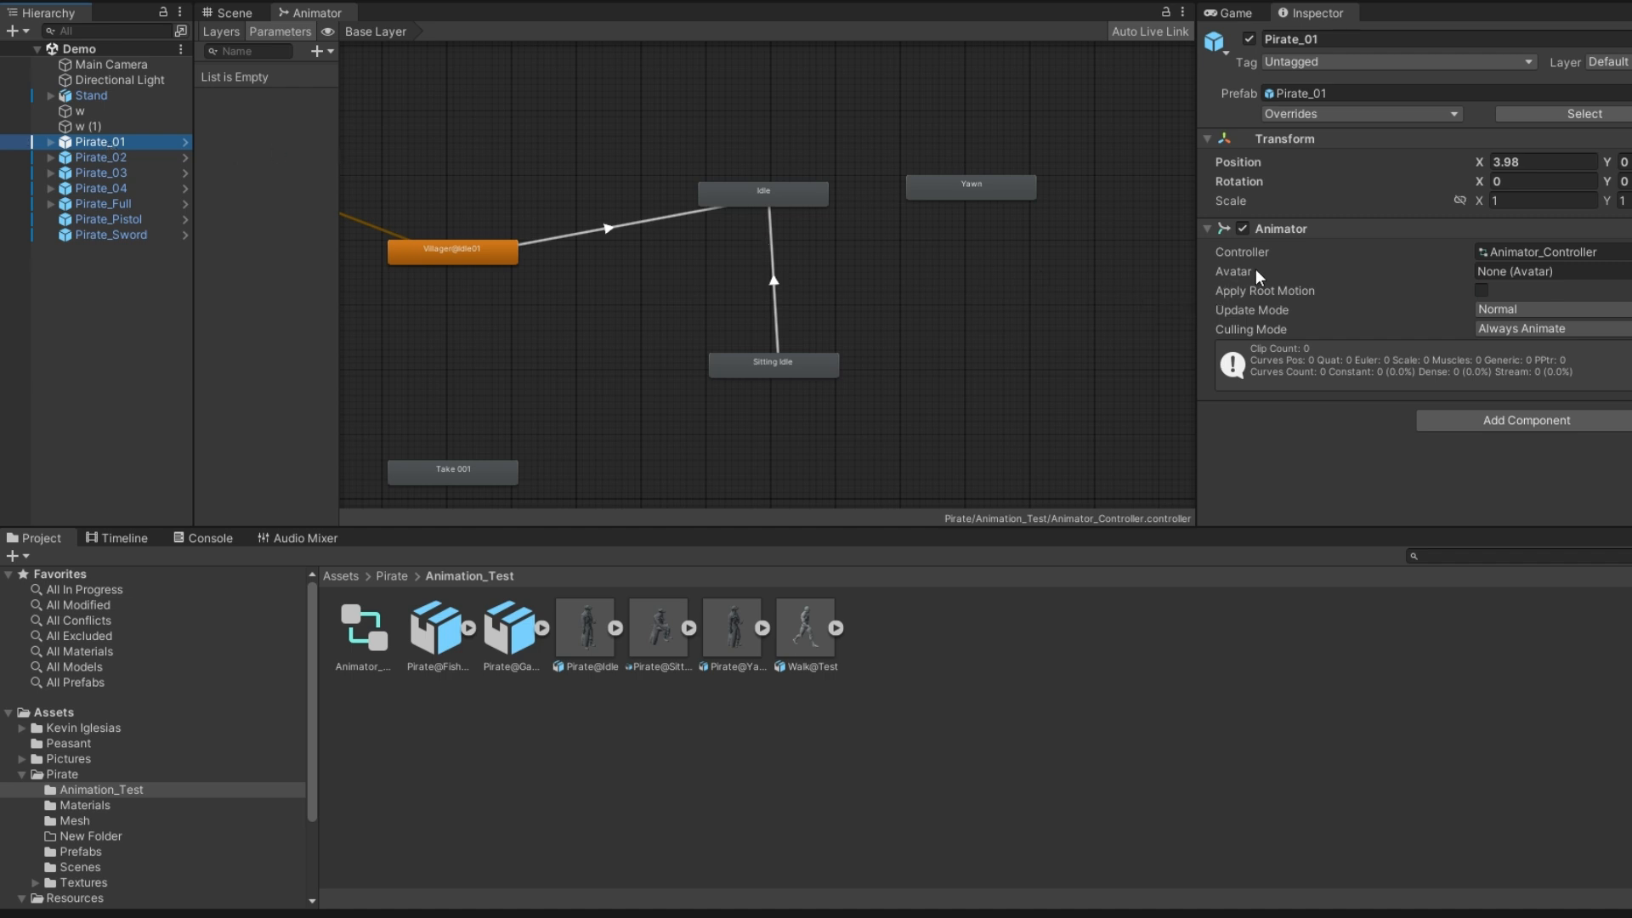
double_click(1562, 255)
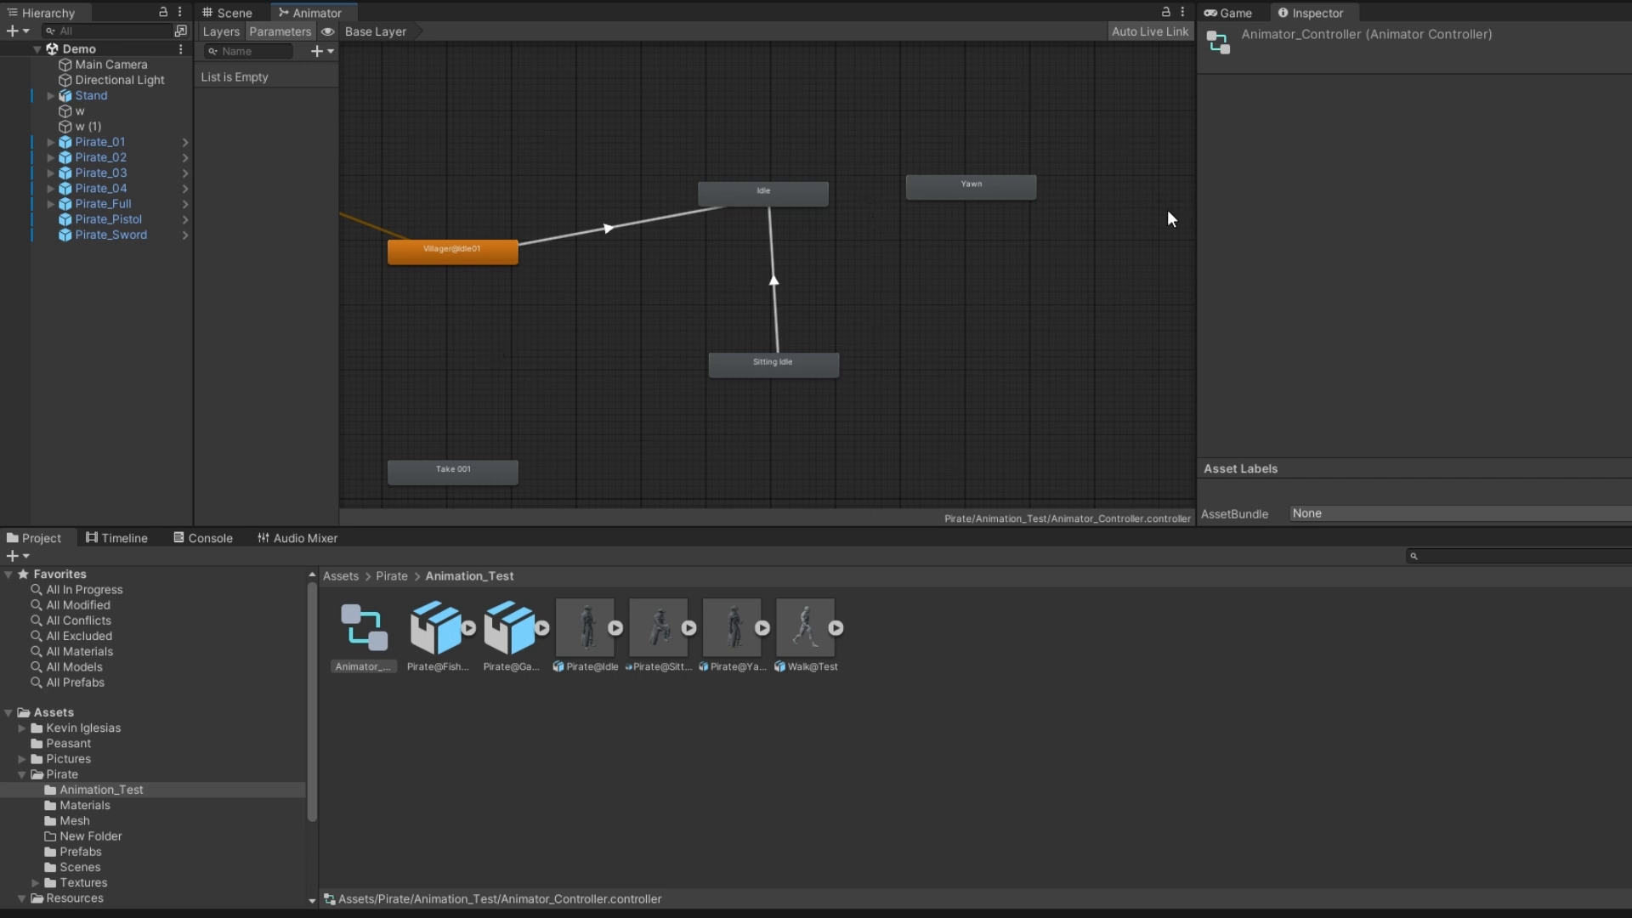
left_click_drag(1196, 210, 1553, 208)
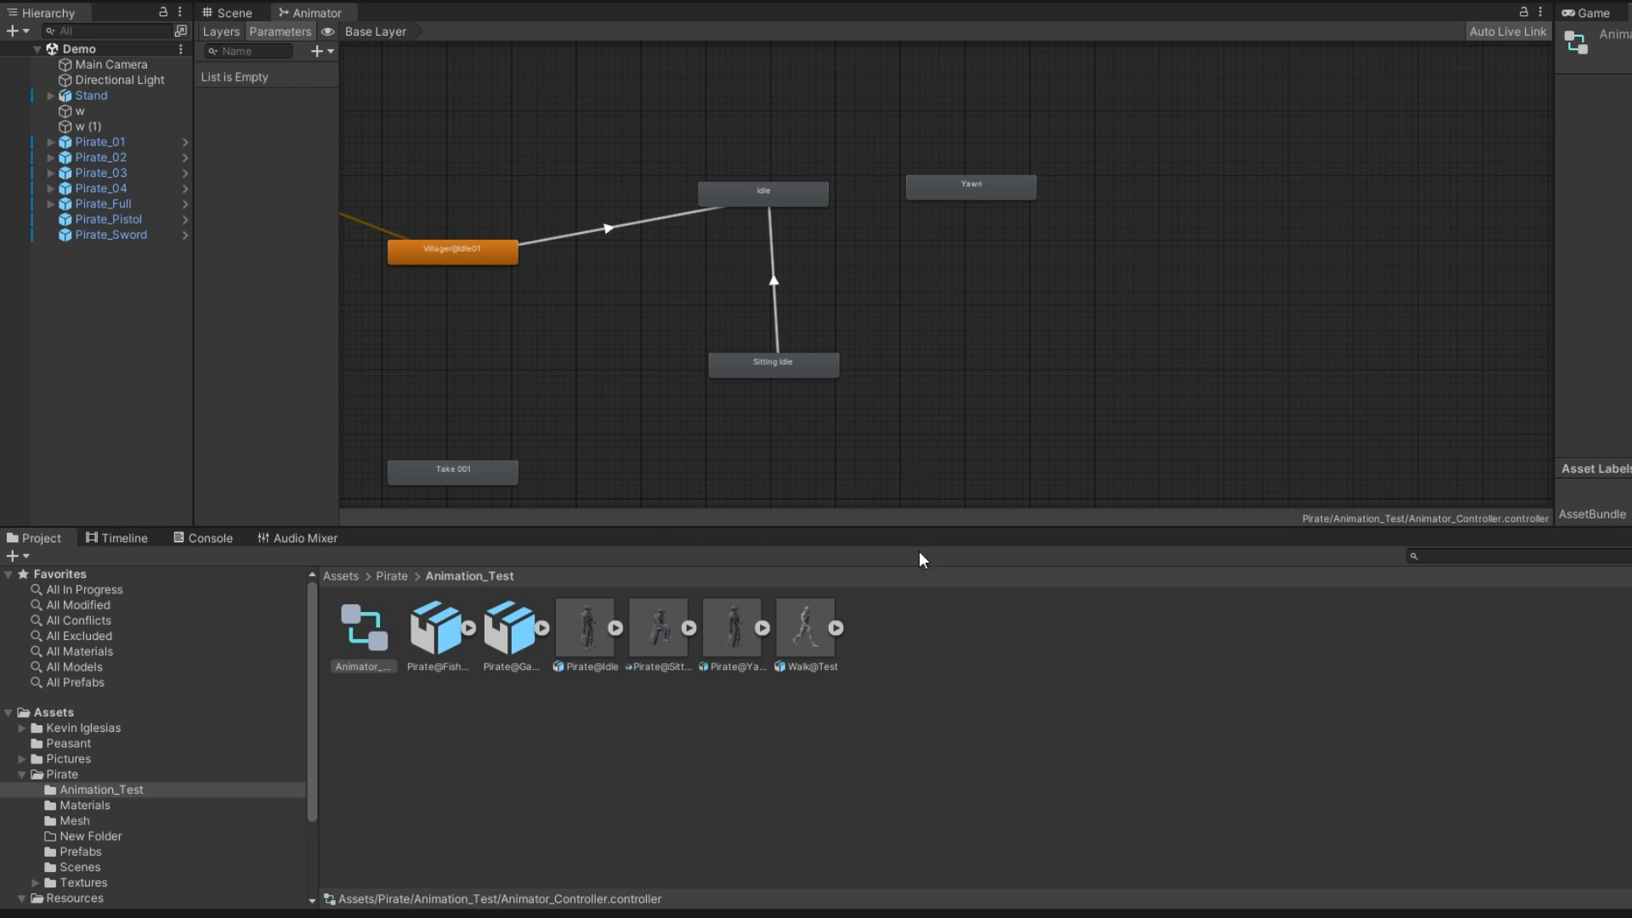
left_click_drag(928, 530, 938, 653)
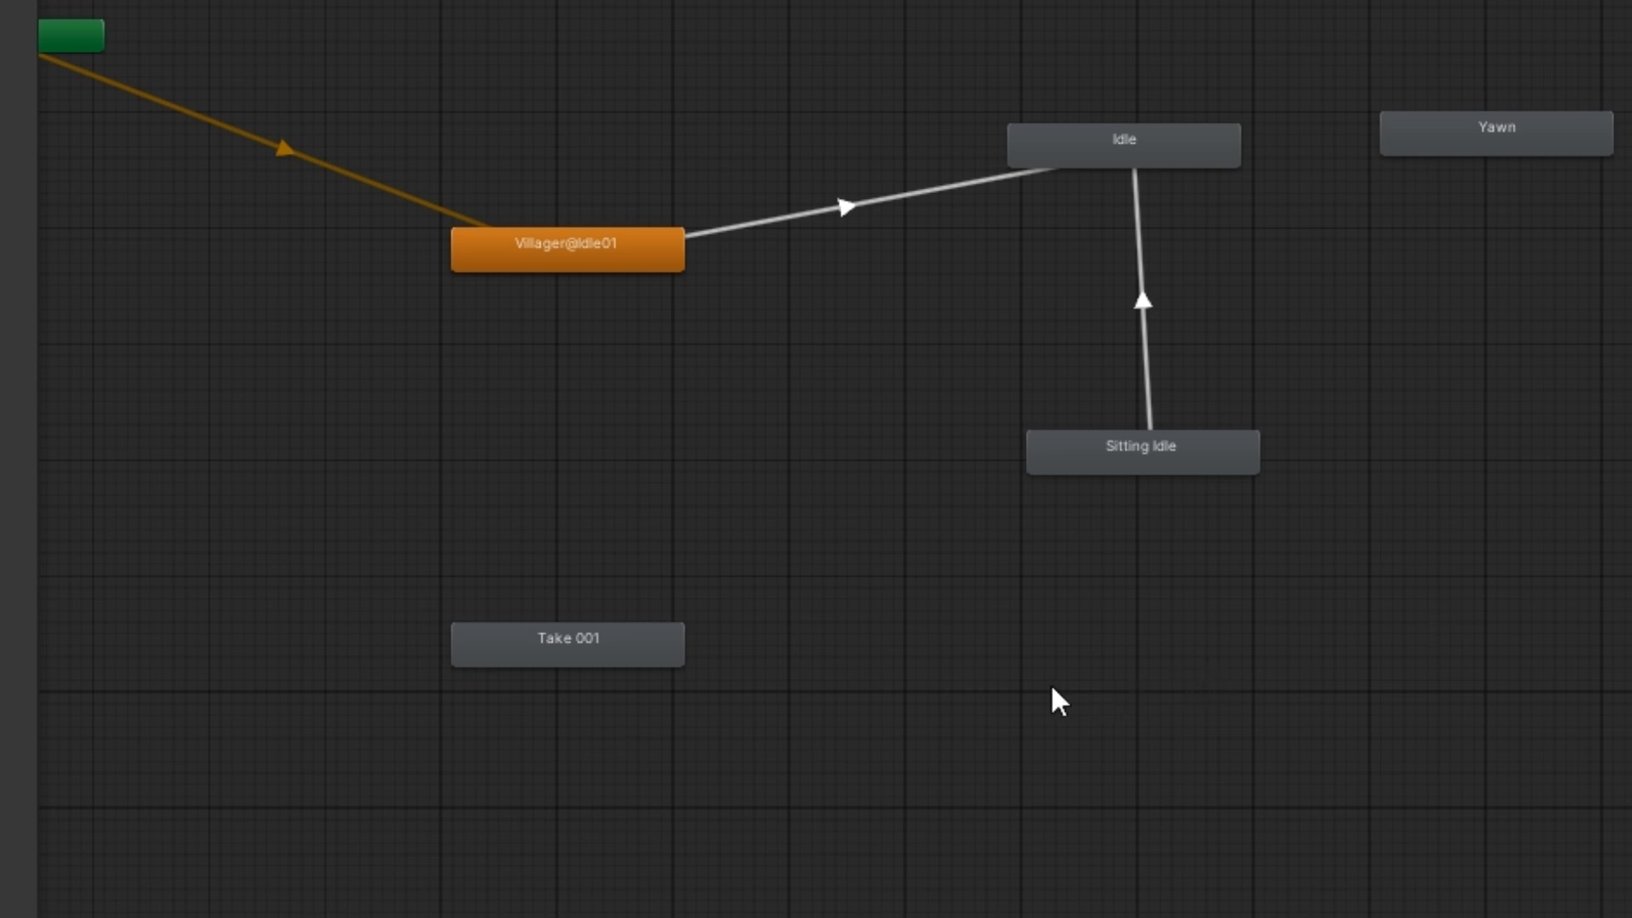
Rearrange the Animator graph by moving Villager@Idle01 closer to Entry and the Idle state closer to Villager@Idle01
middle_click_drag(973, 690, 1243, 741)
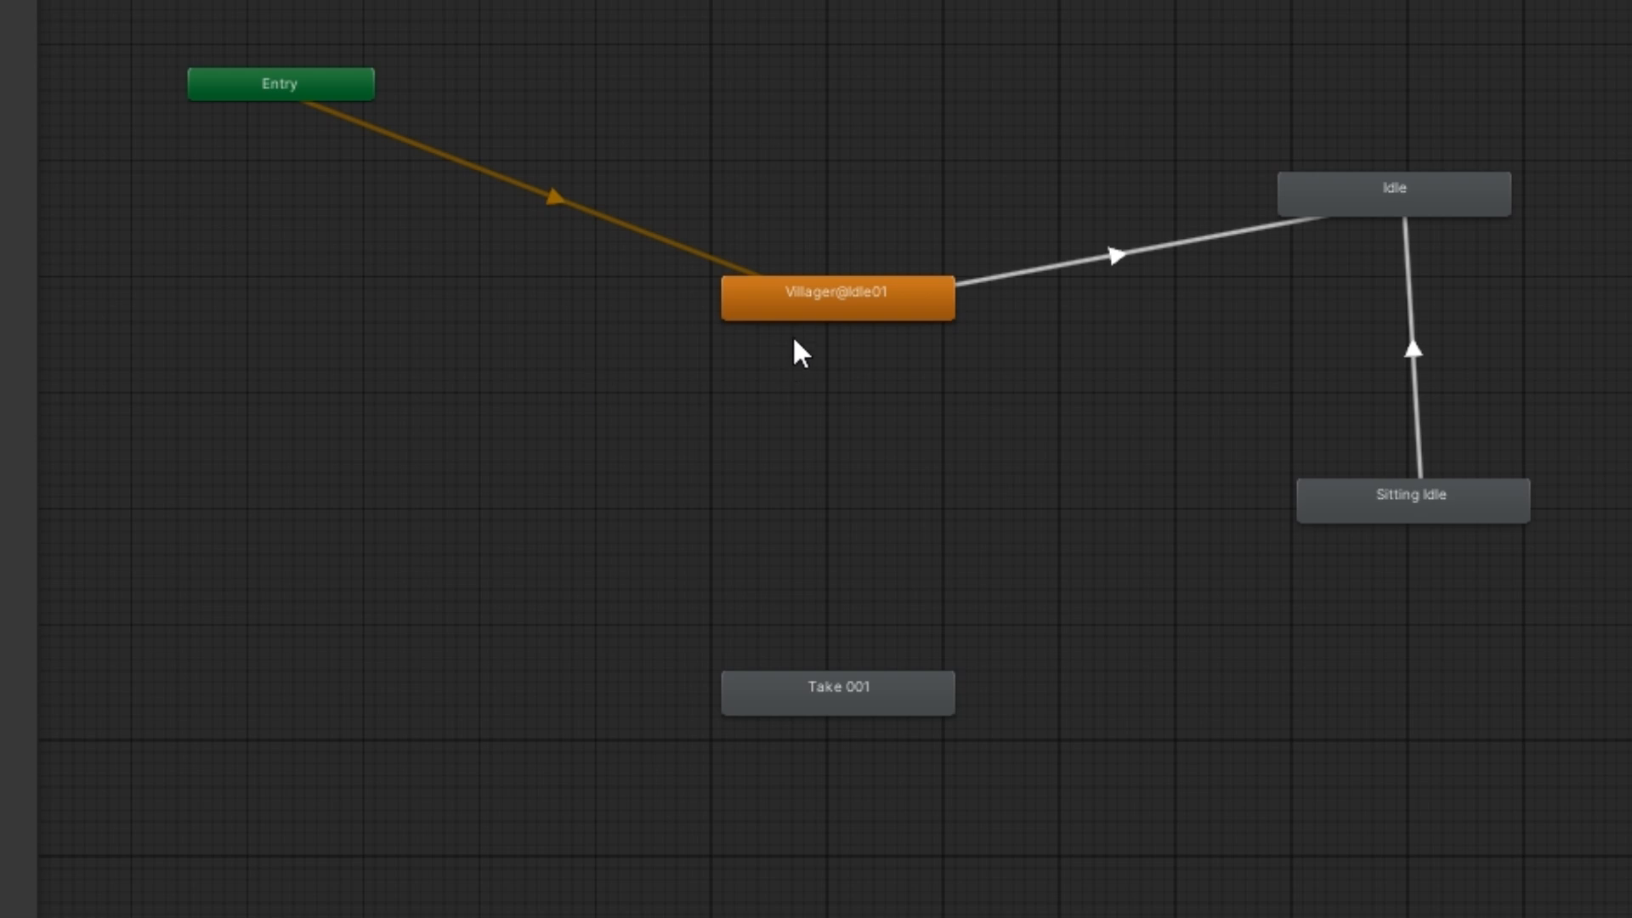
left_click_drag(859, 314, 595, 265)
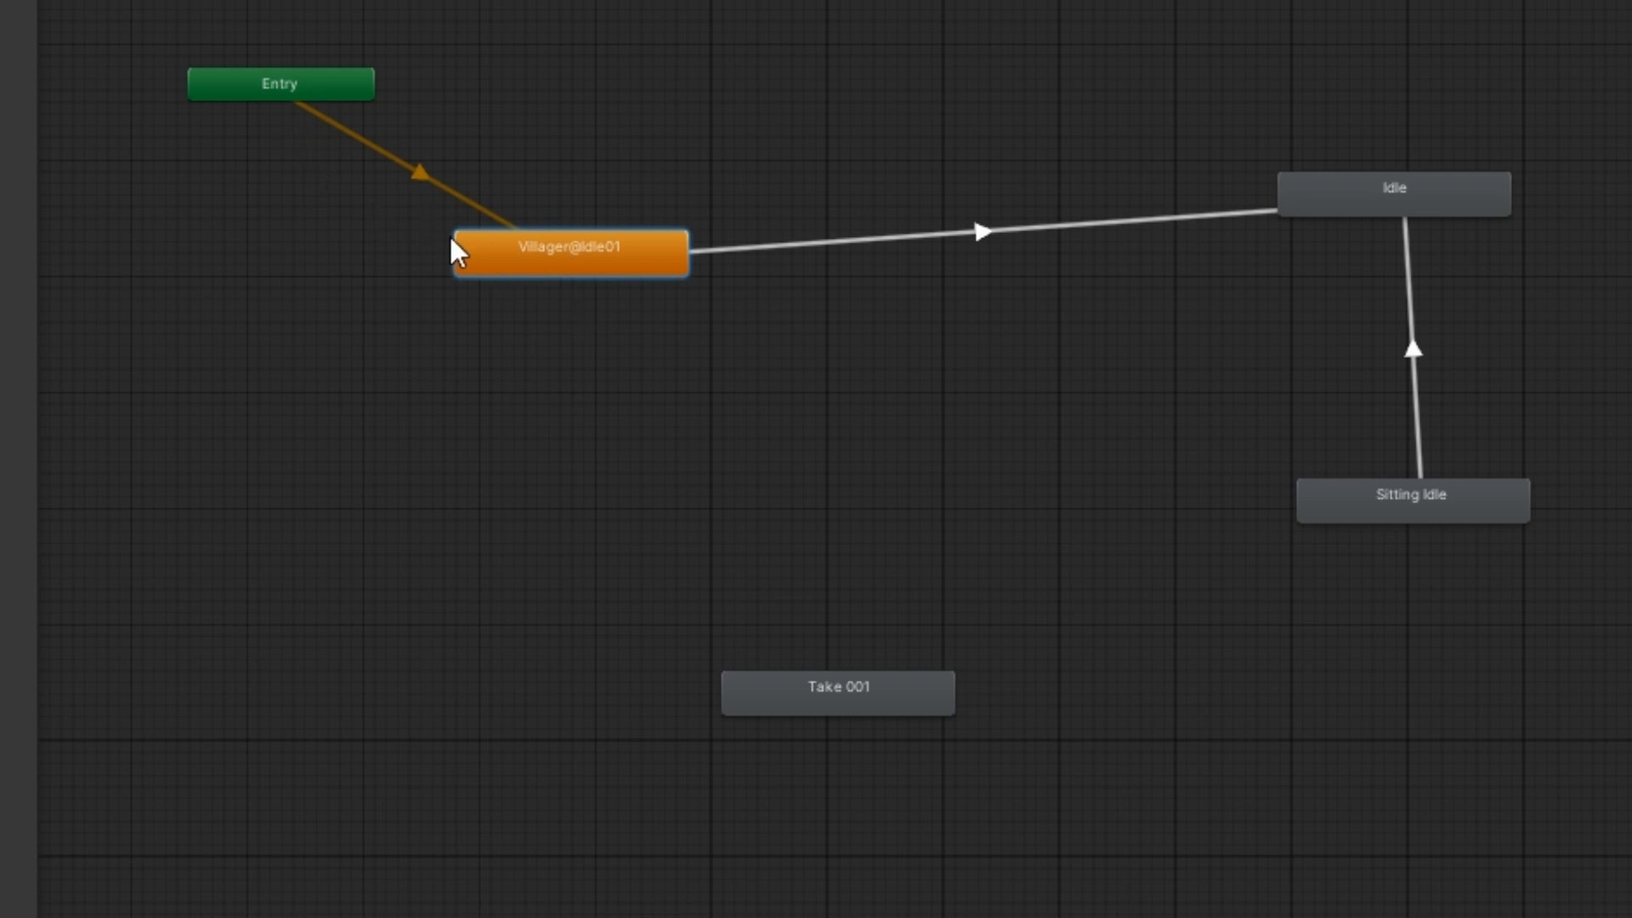
right_click(475, 243)
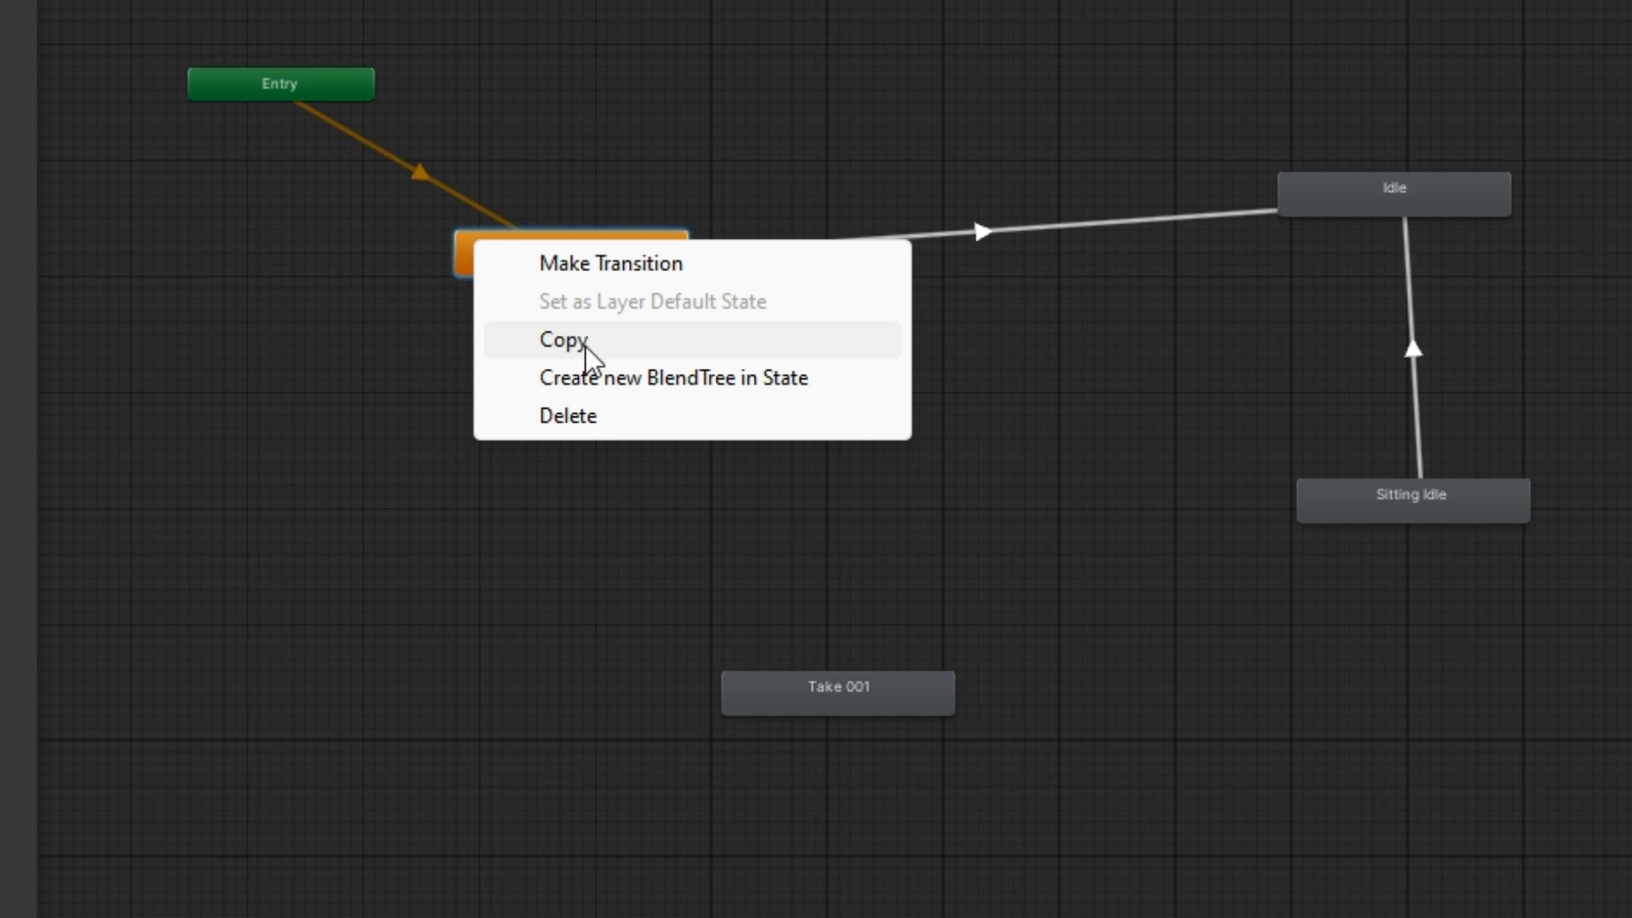
left_click(459, 219)
right_click(493, 243)
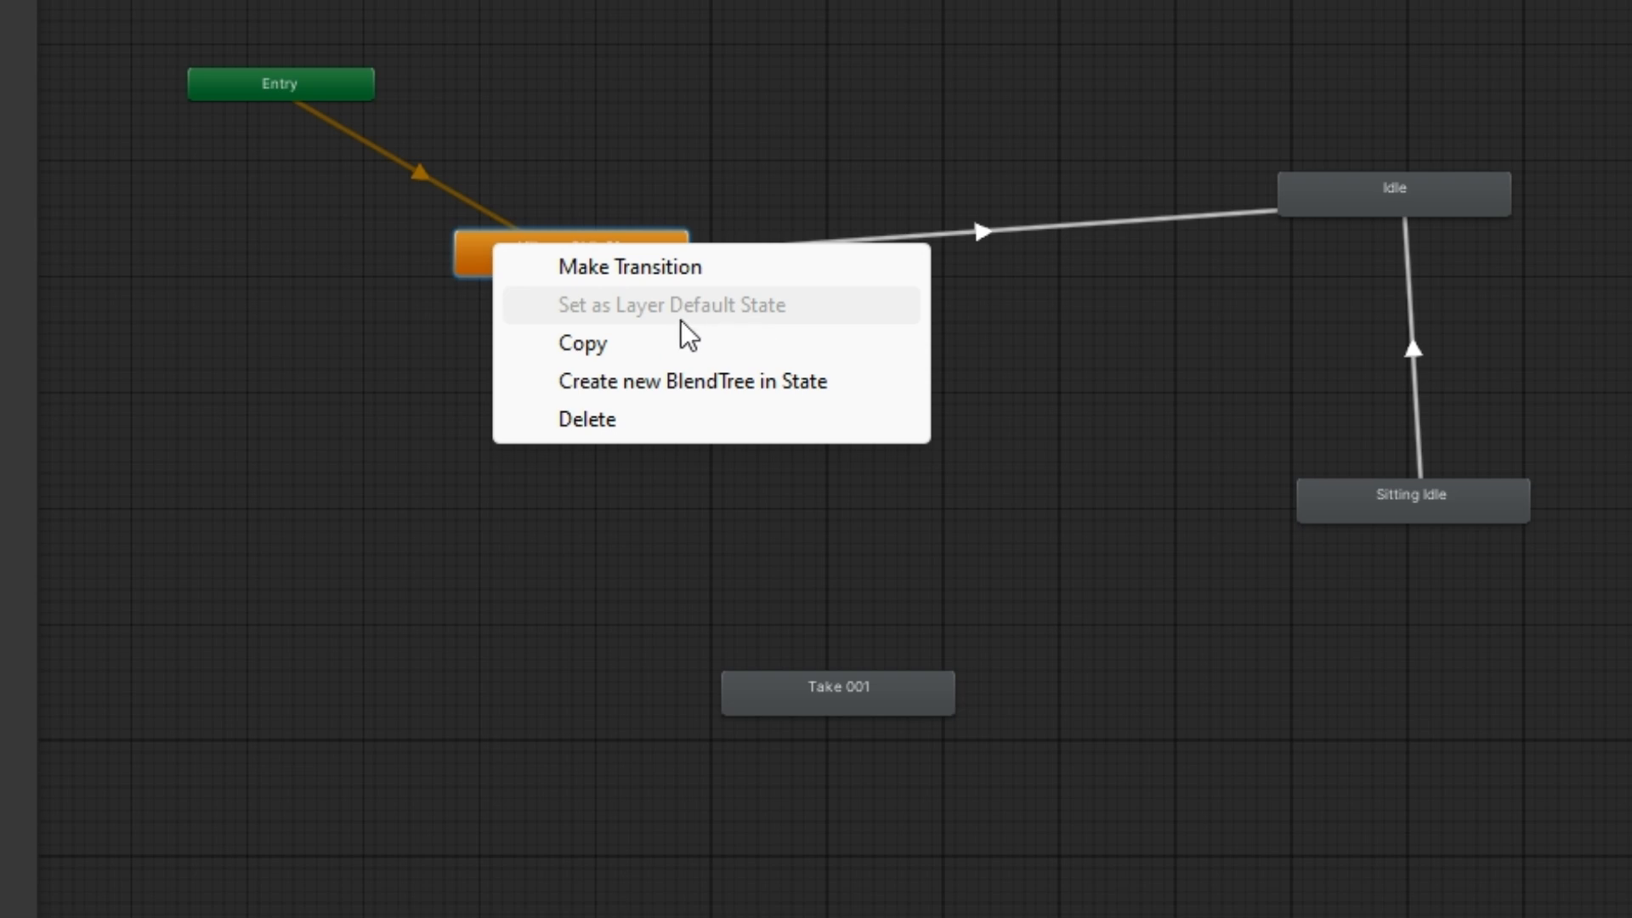
left_click(305, 145)
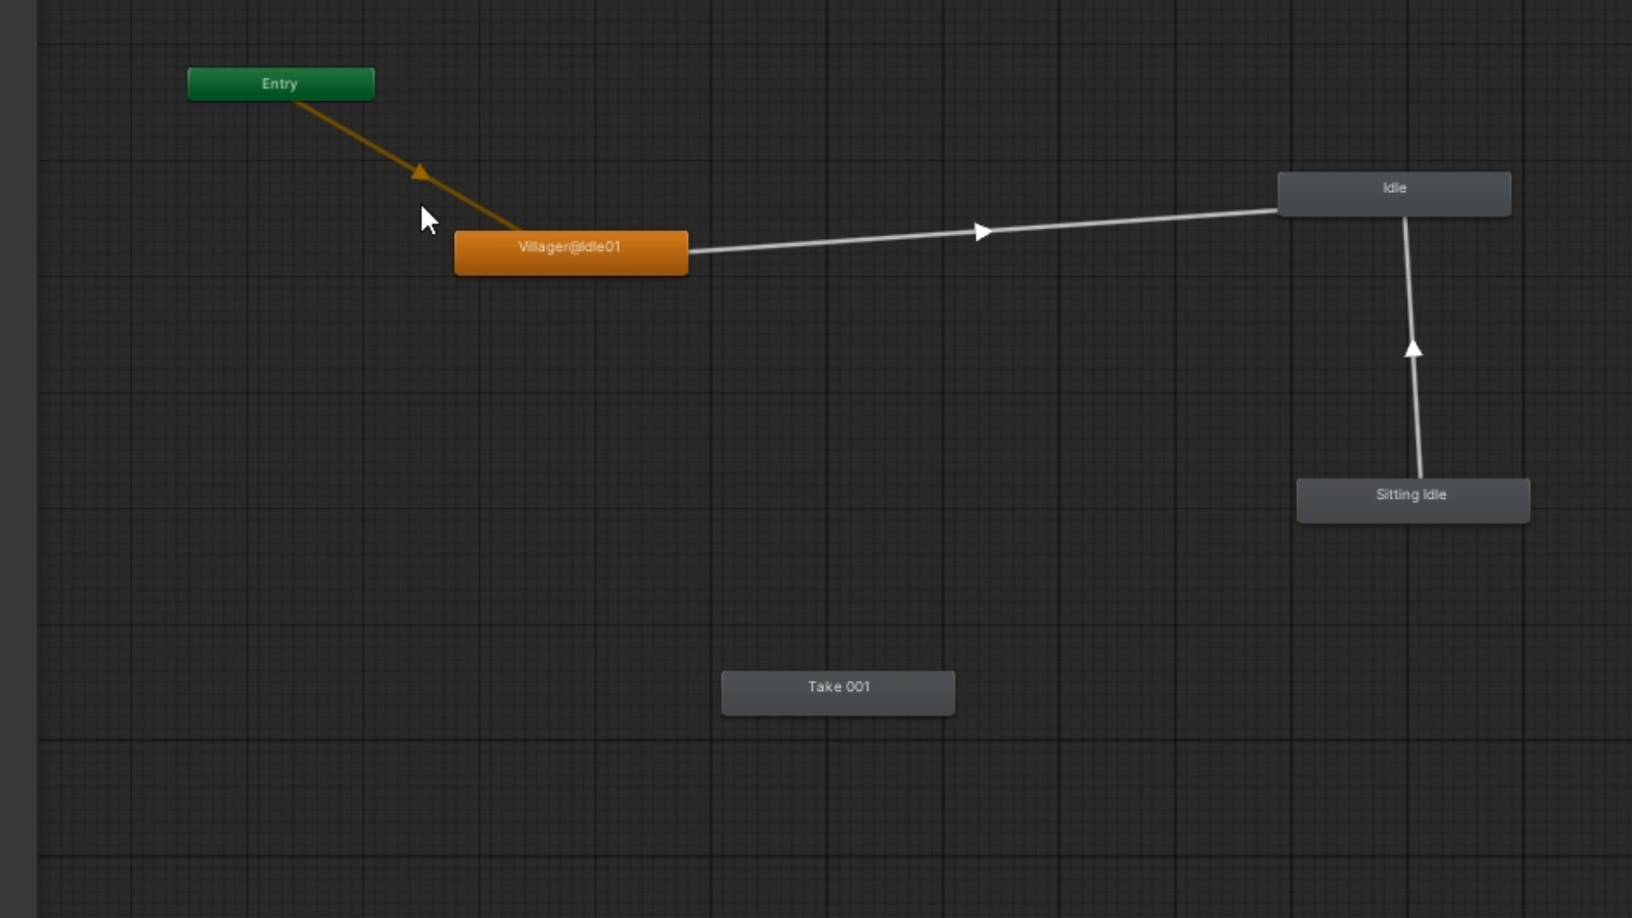
left_click_drag(547, 263, 536, 274)
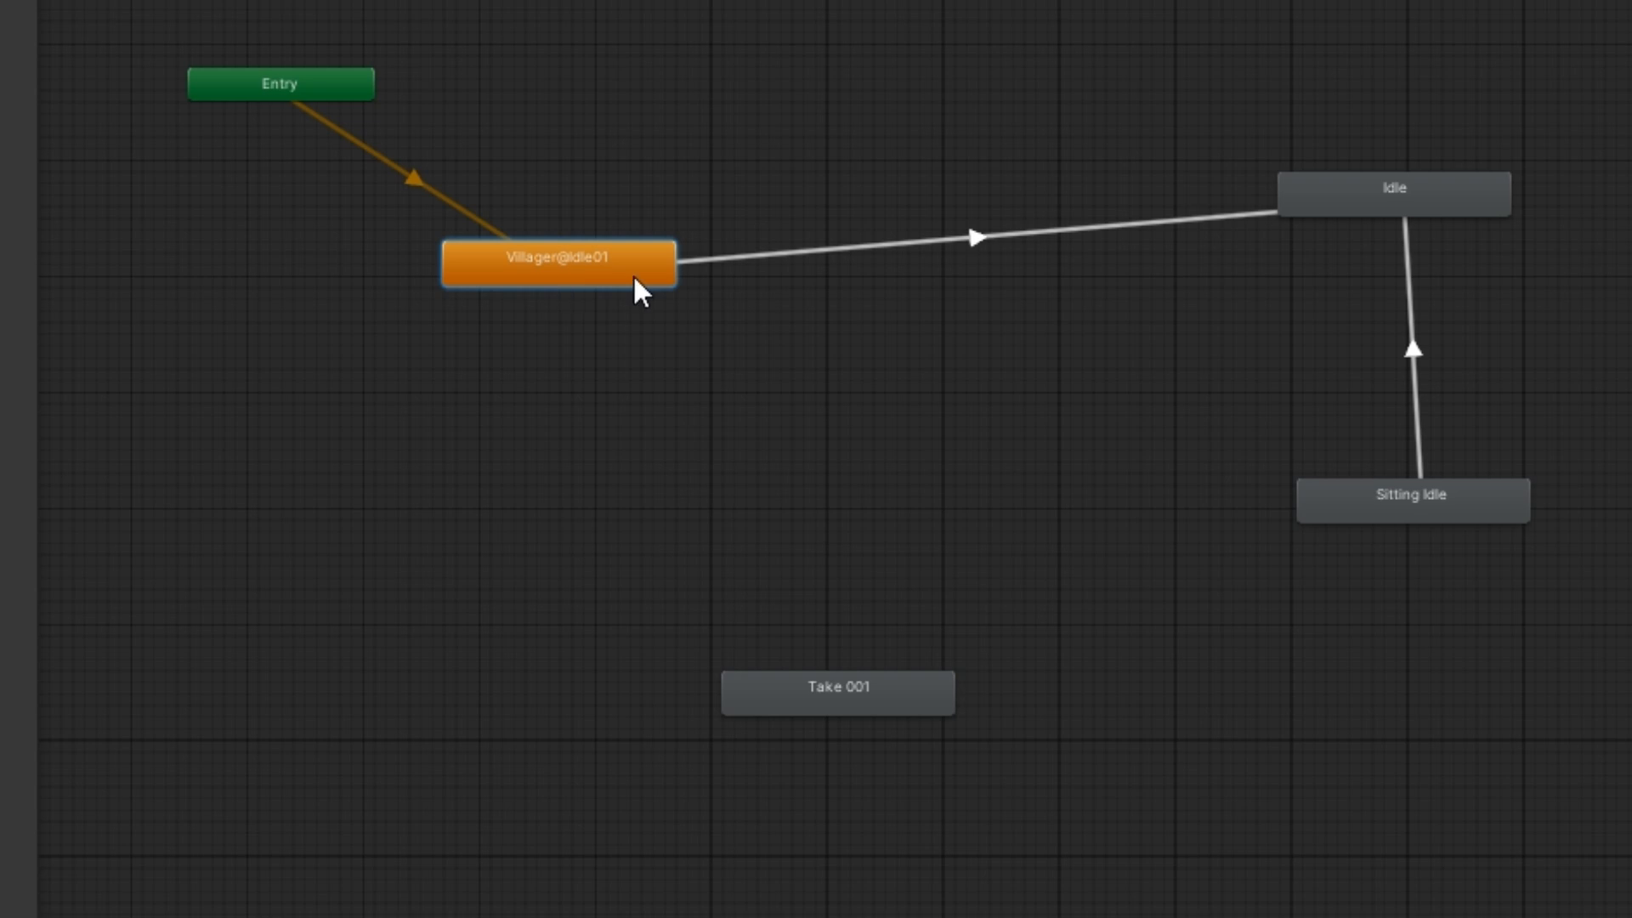
left_click_drag(1313, 210, 767, 171)
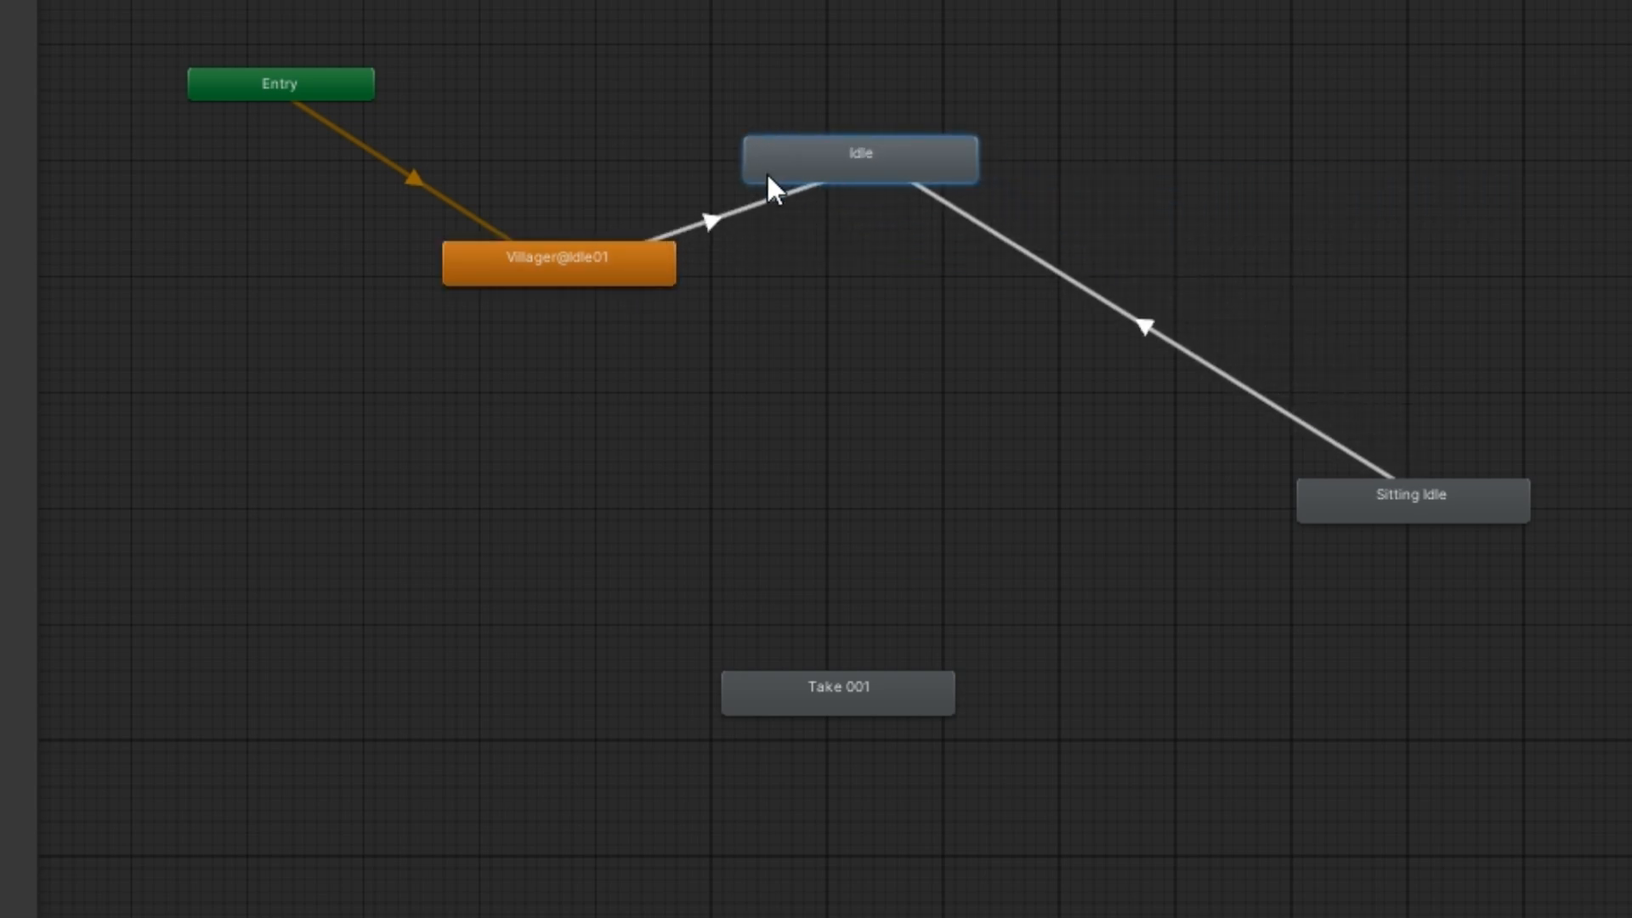
Set the Idle state as the layer default state
left_click(527, 265)
right_click(527, 265)
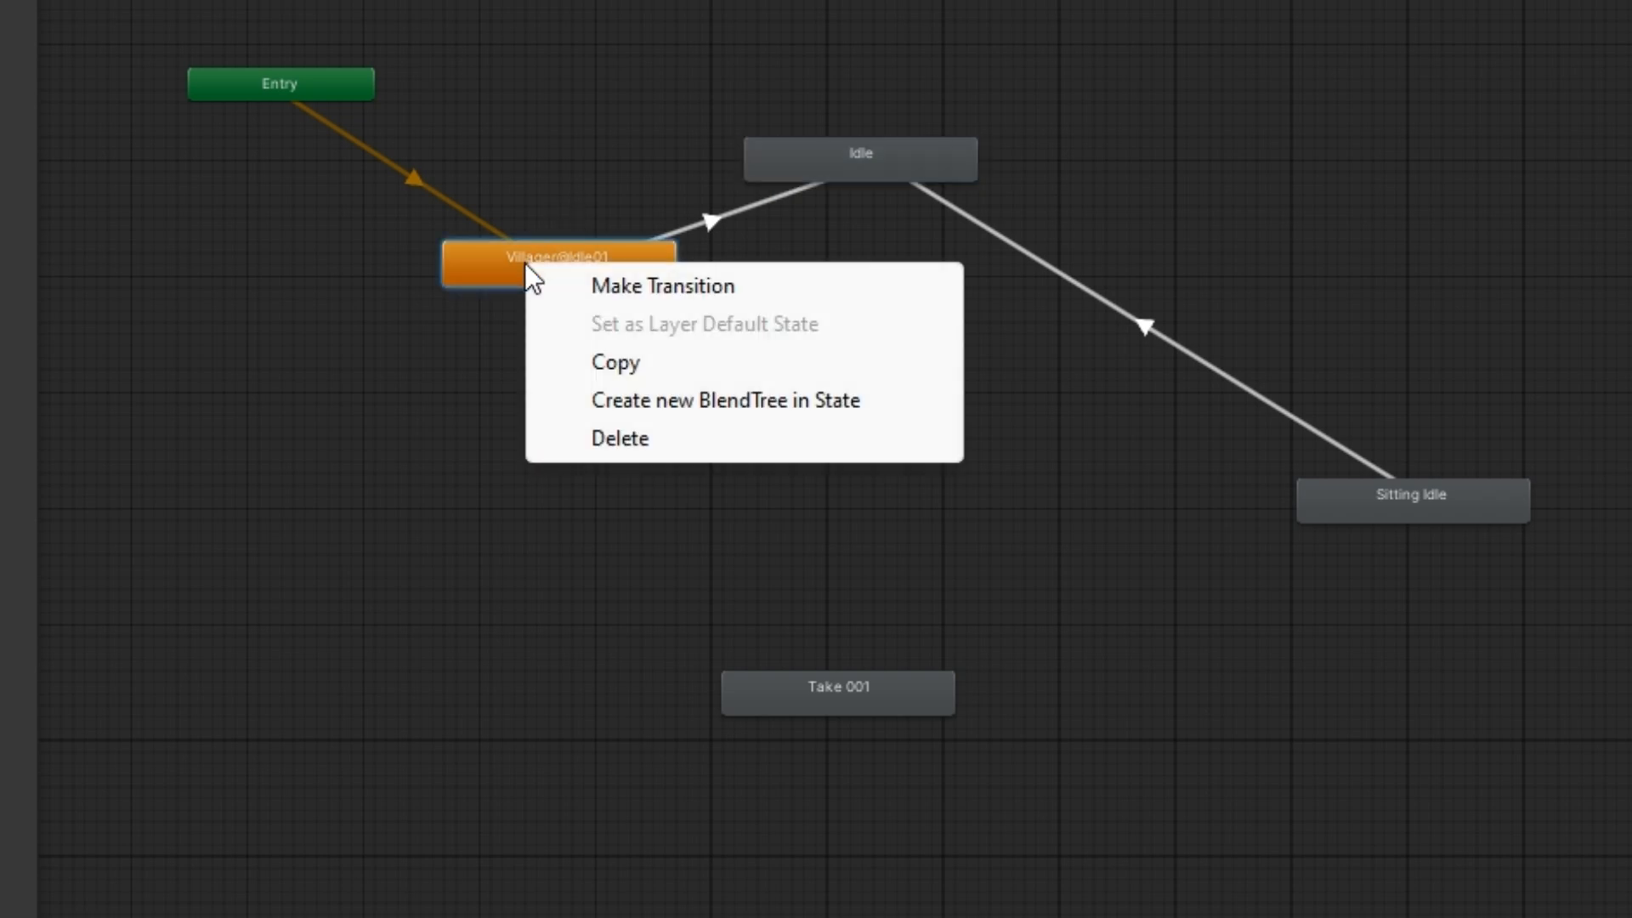
left_click(858, 155)
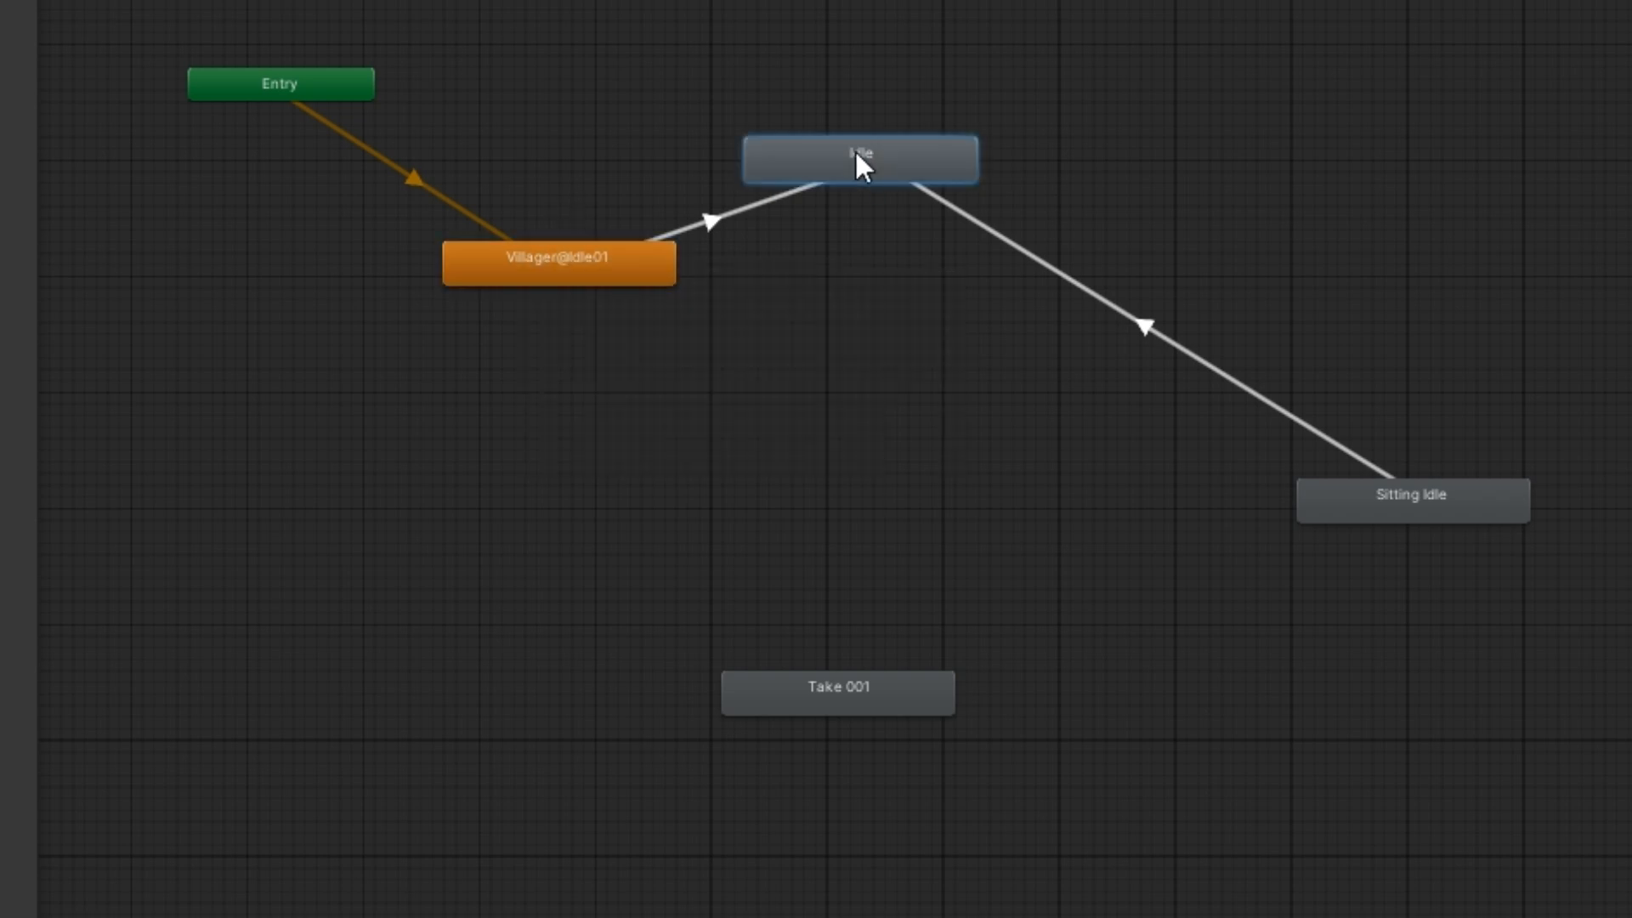
right_click(859, 162)
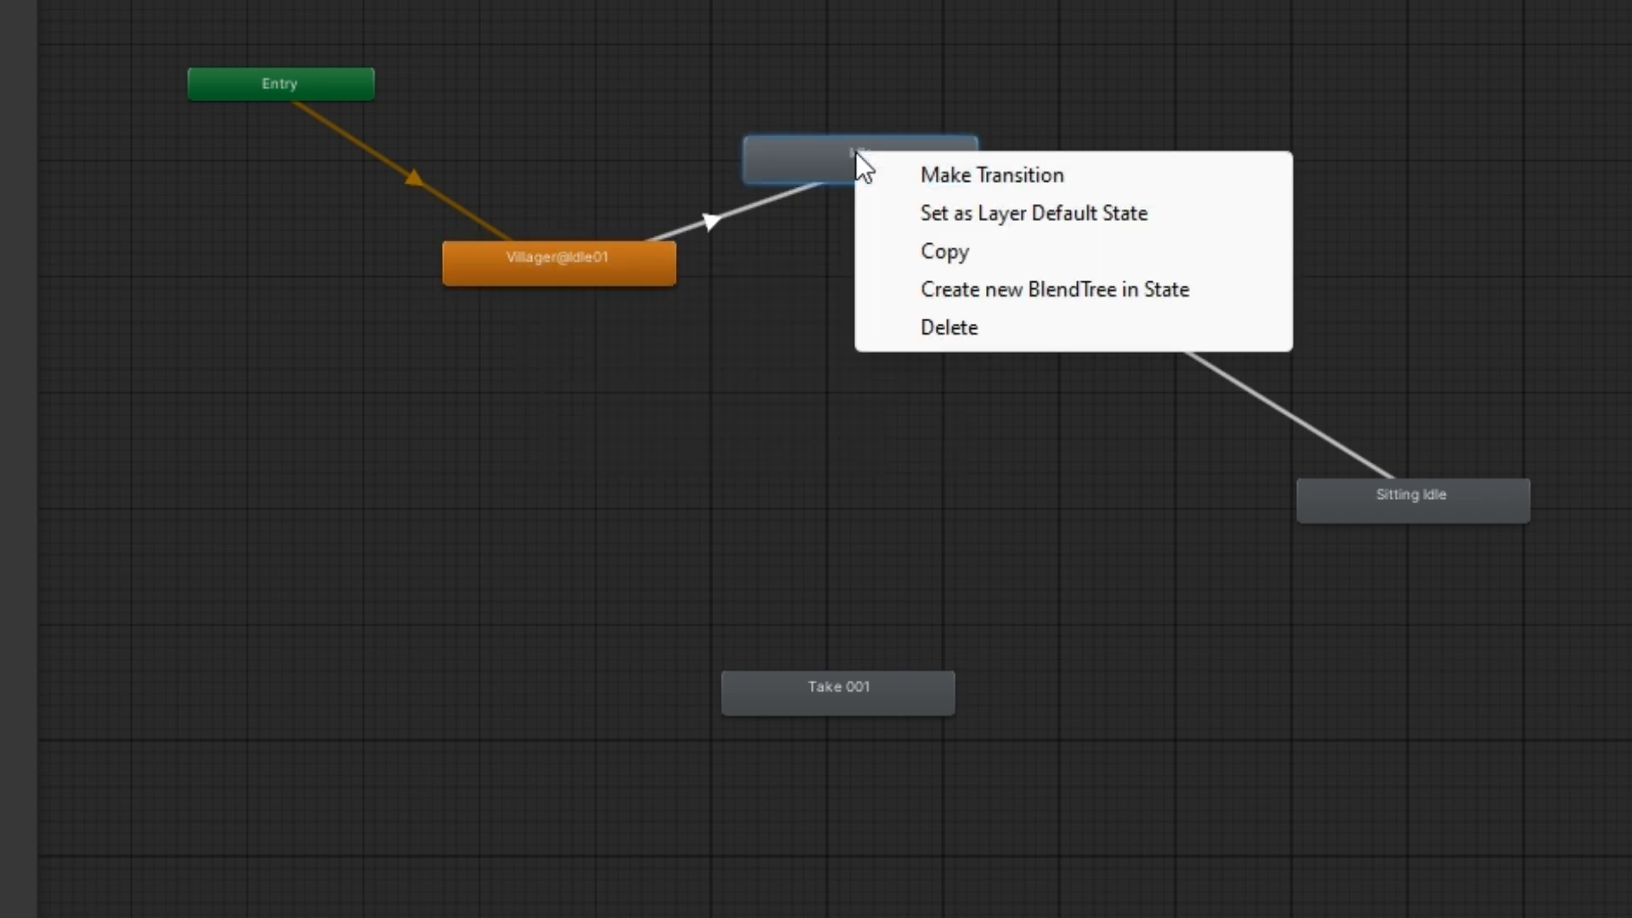
left_click(961, 212)
Delete the Villager@Idle01 state together with its transition to Idle
left_click(716, 221)
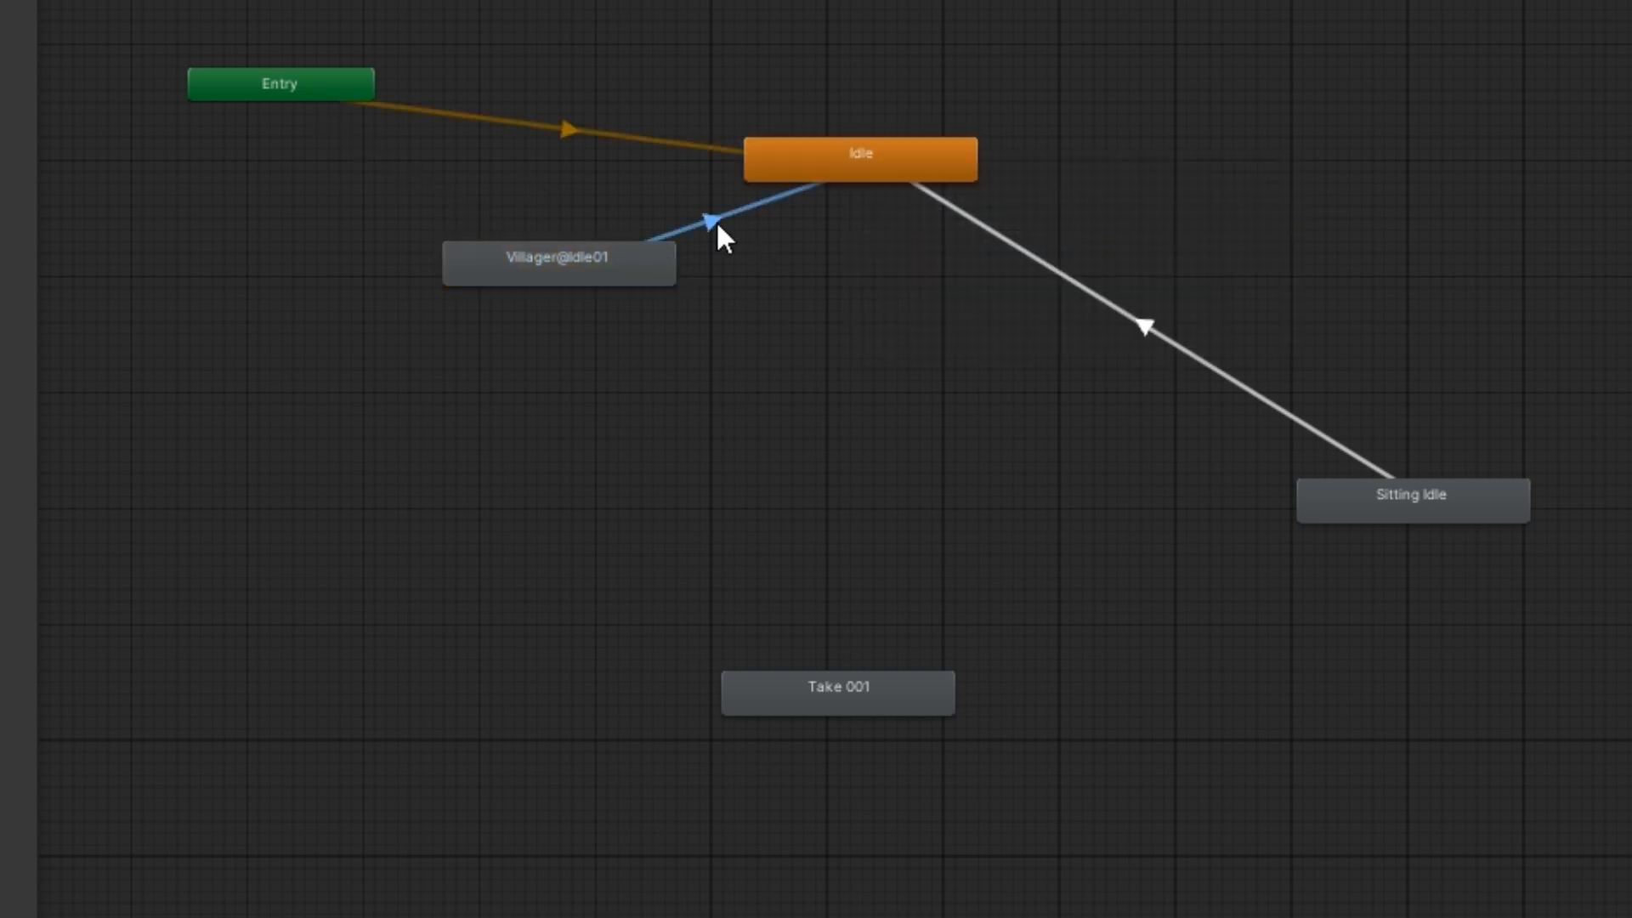
right_click(716, 223)
left_click(645, 267)
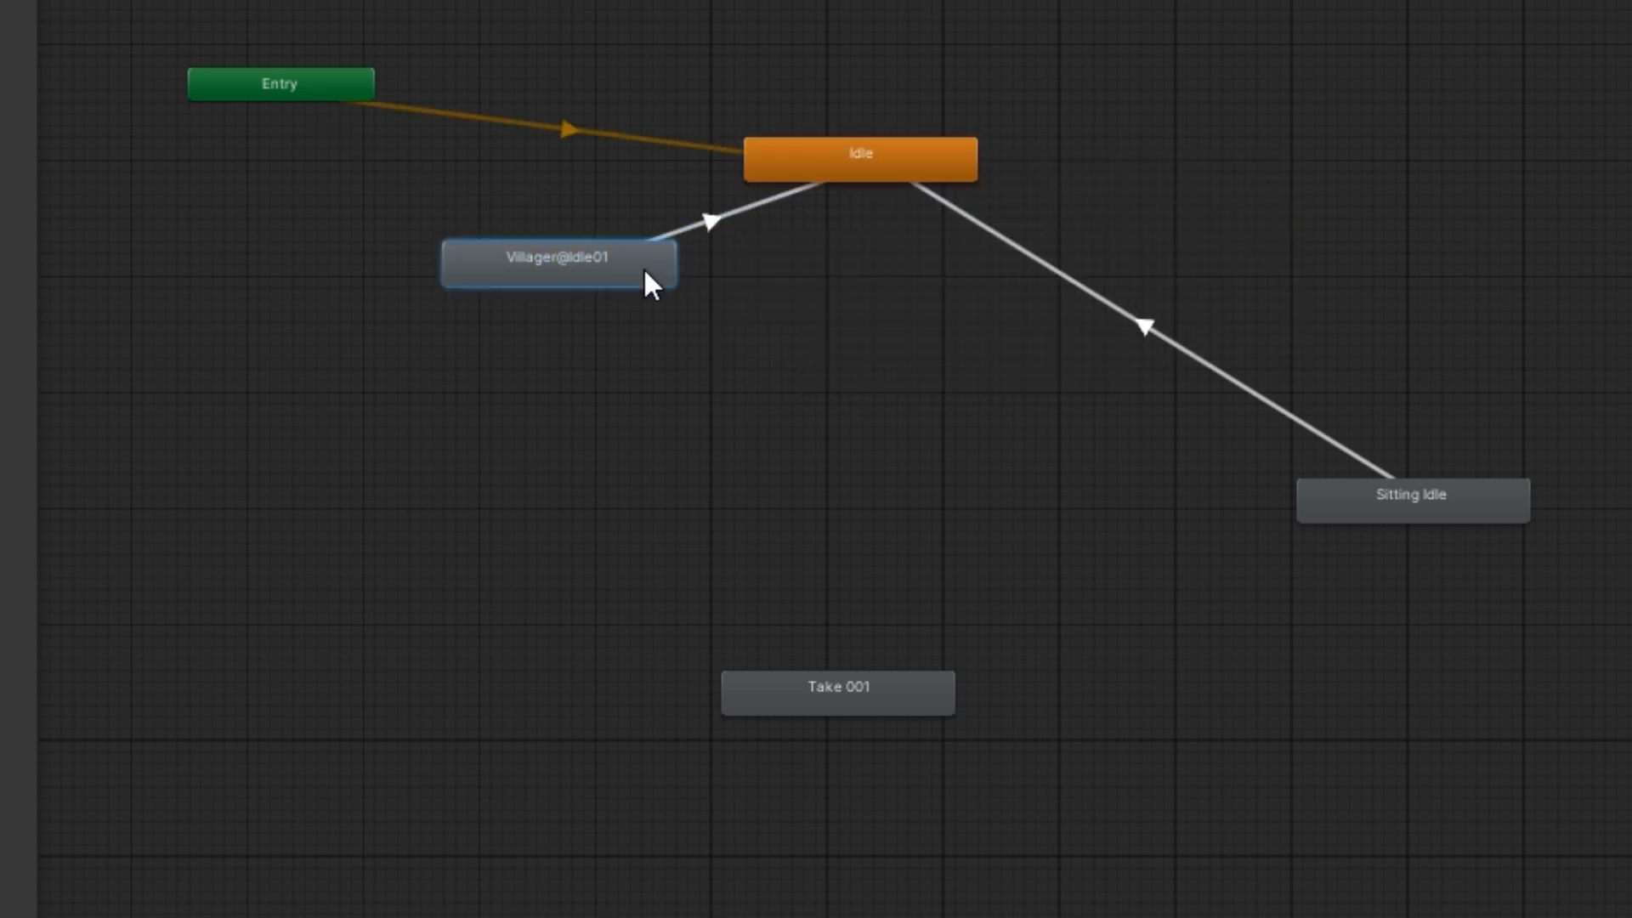
Make a transition from Idle to Yawn and reposition the Yawn and Sitting Idle states into a triangle with Idle
right_click(879, 347)
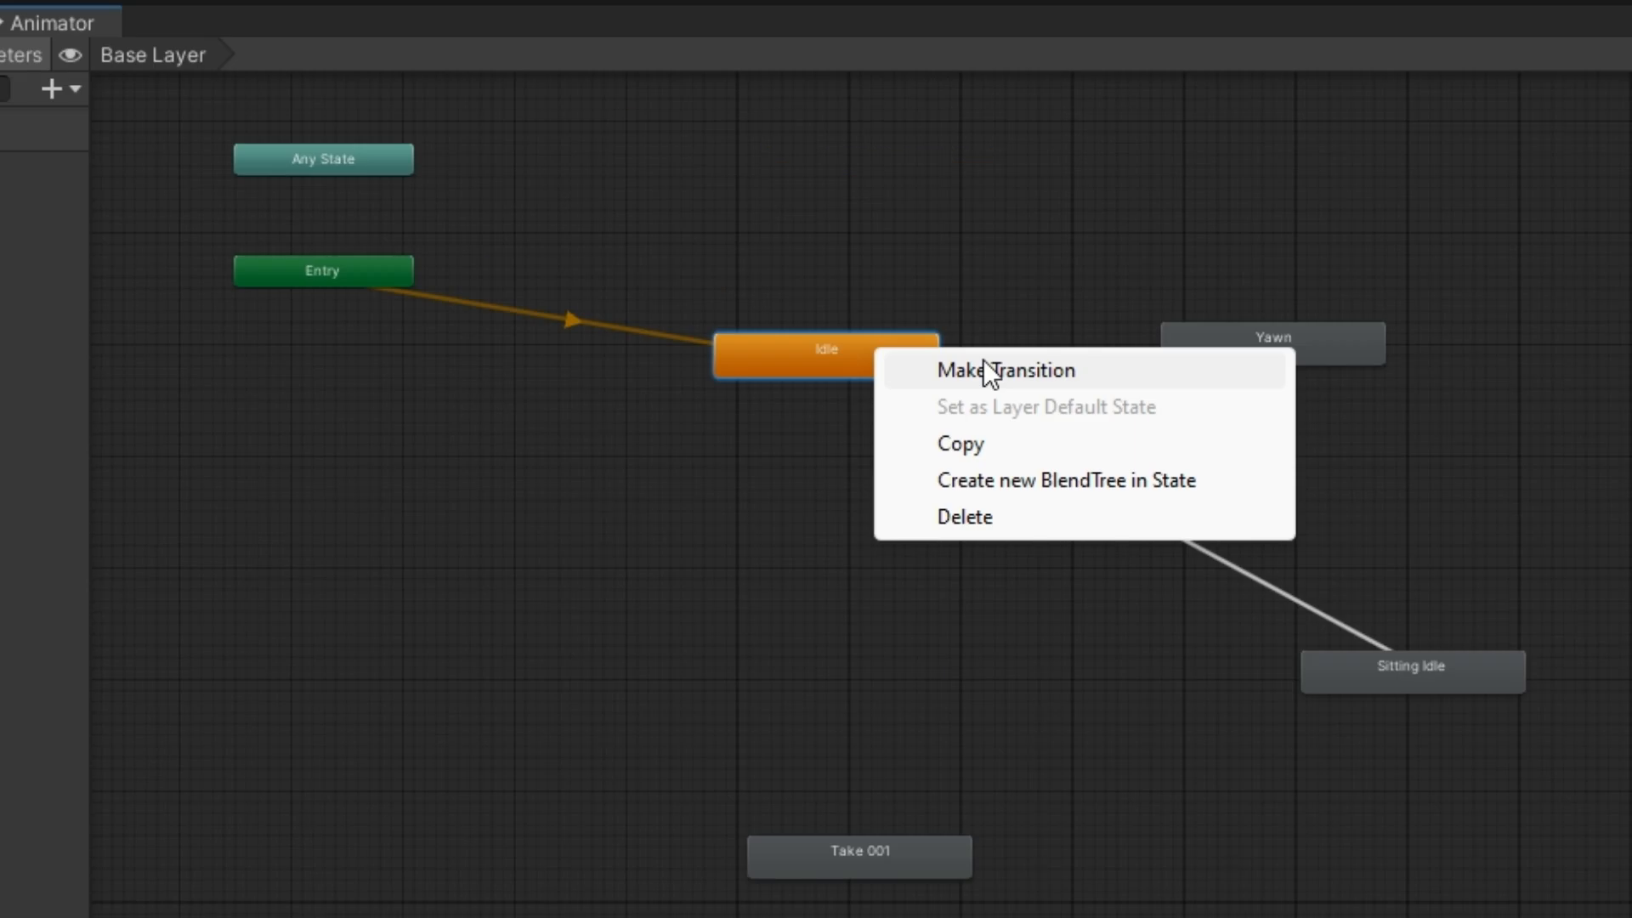
left_click(976, 368)
left_click(1205, 364)
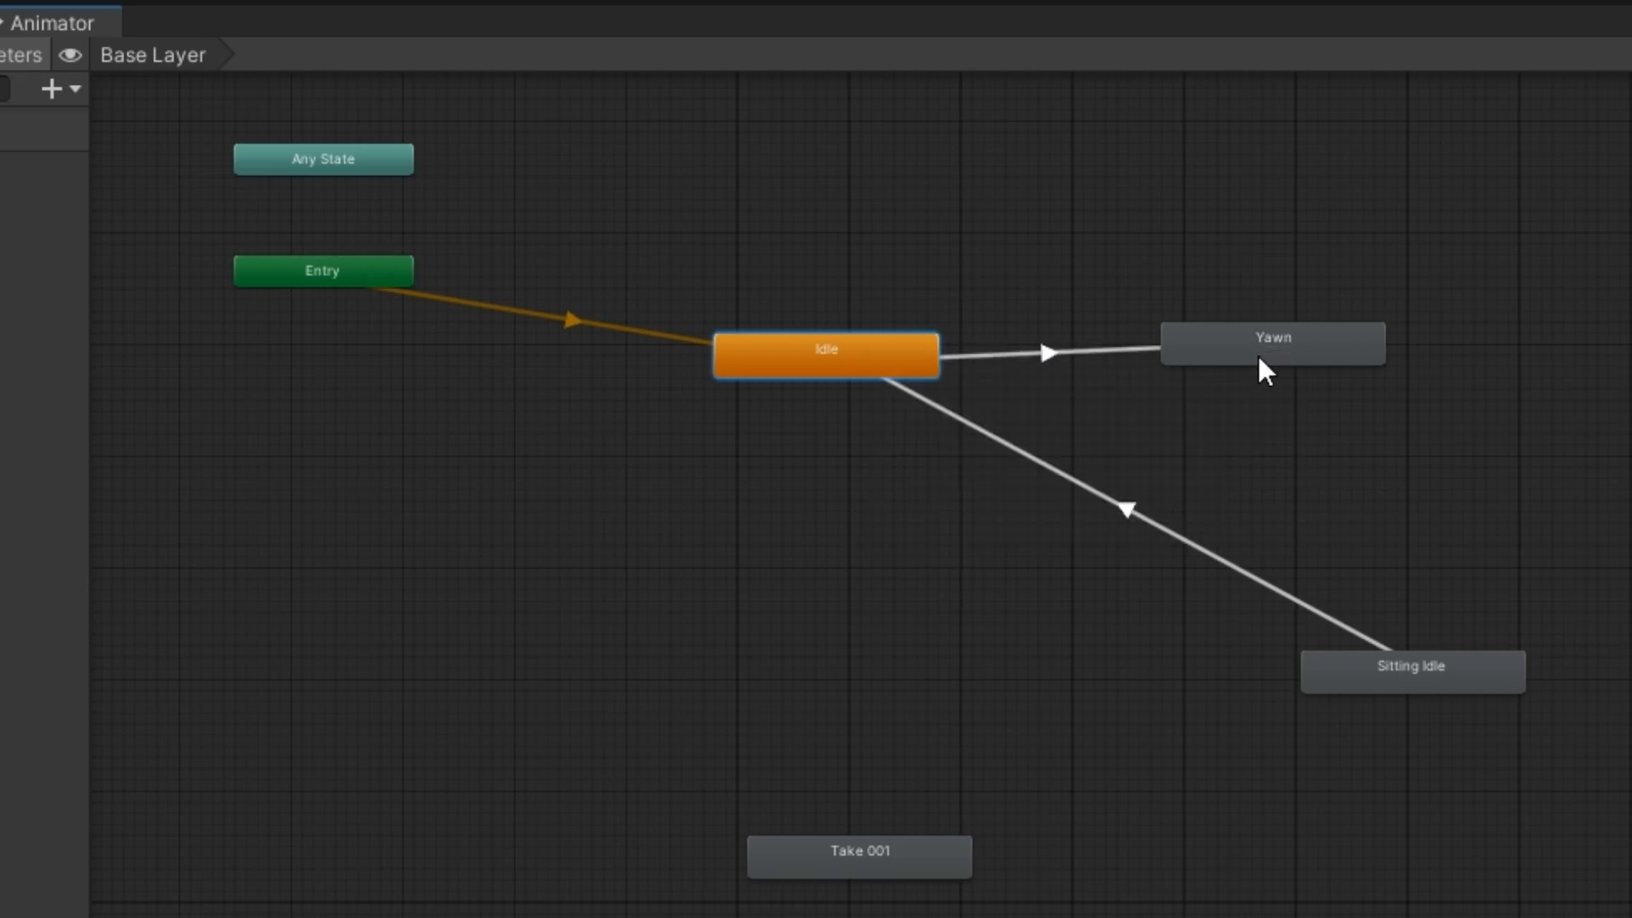
left_click_drag(1275, 343, 1308, 344)
left_click_drag(1418, 690, 1167, 686)
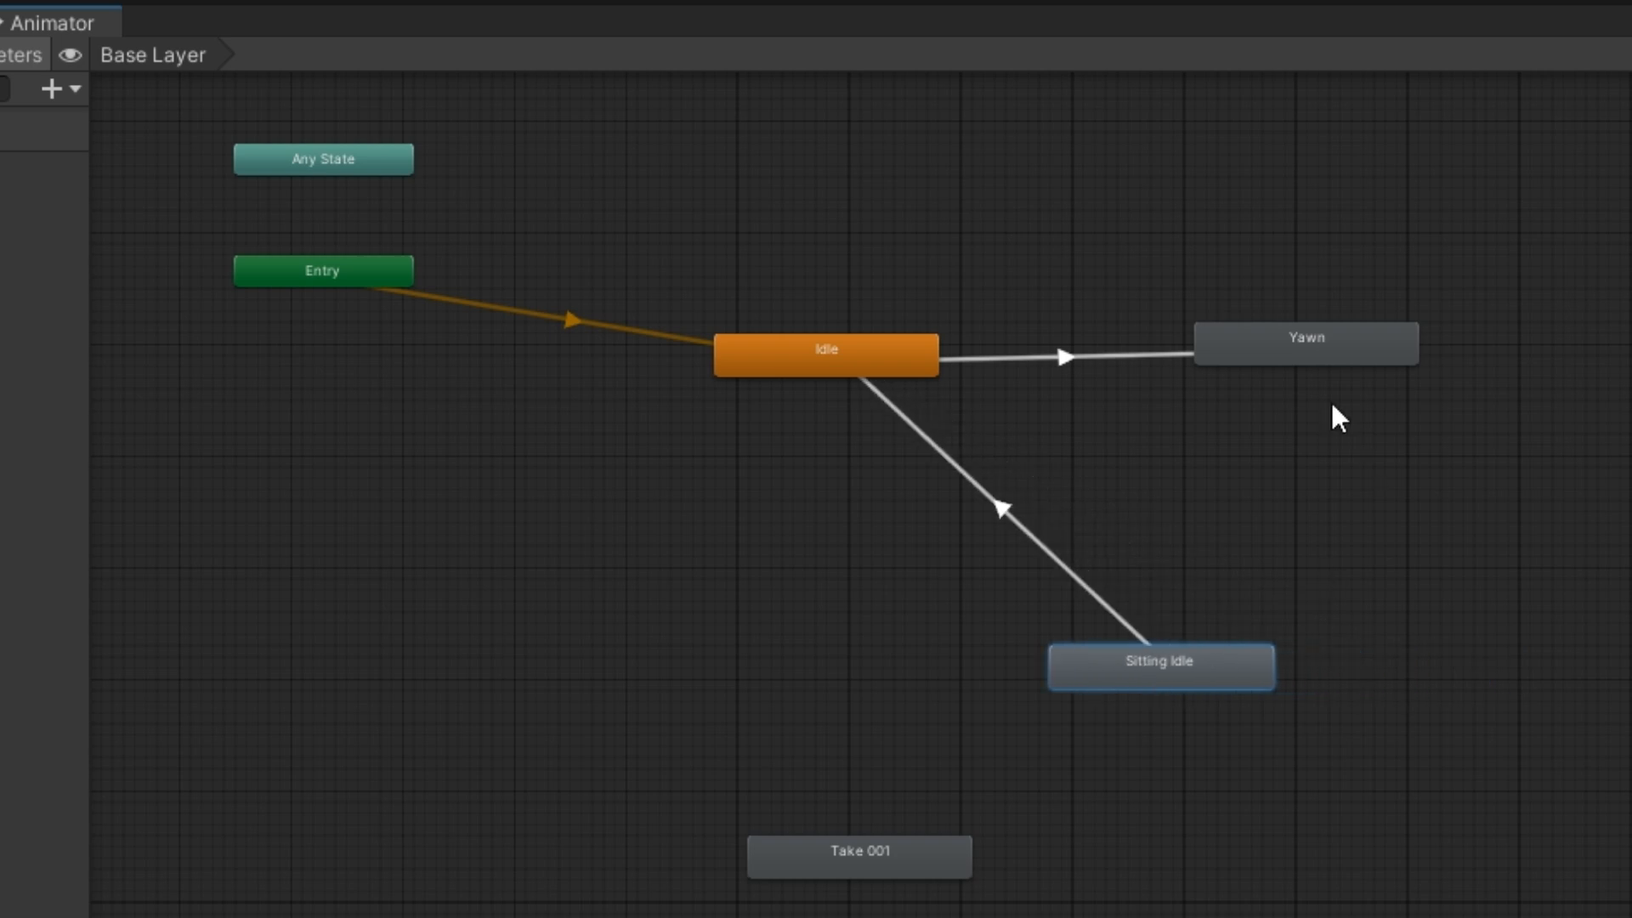
Make a transition from the Yawn state to the Sitting Idle state
right_click(1281, 339)
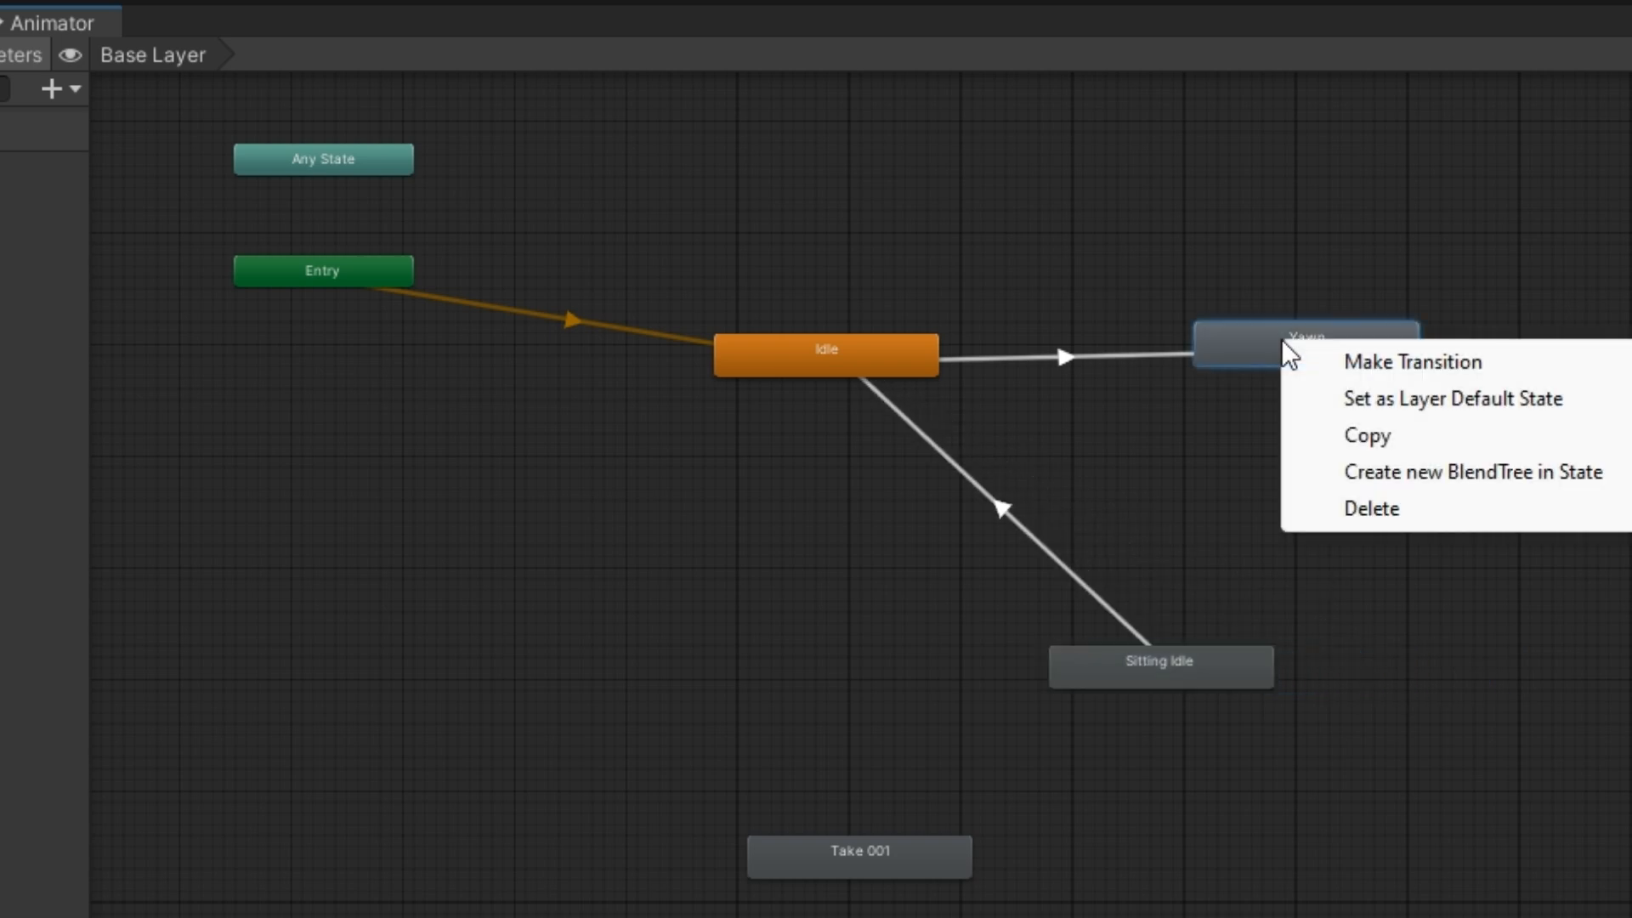
left_click(1380, 367)
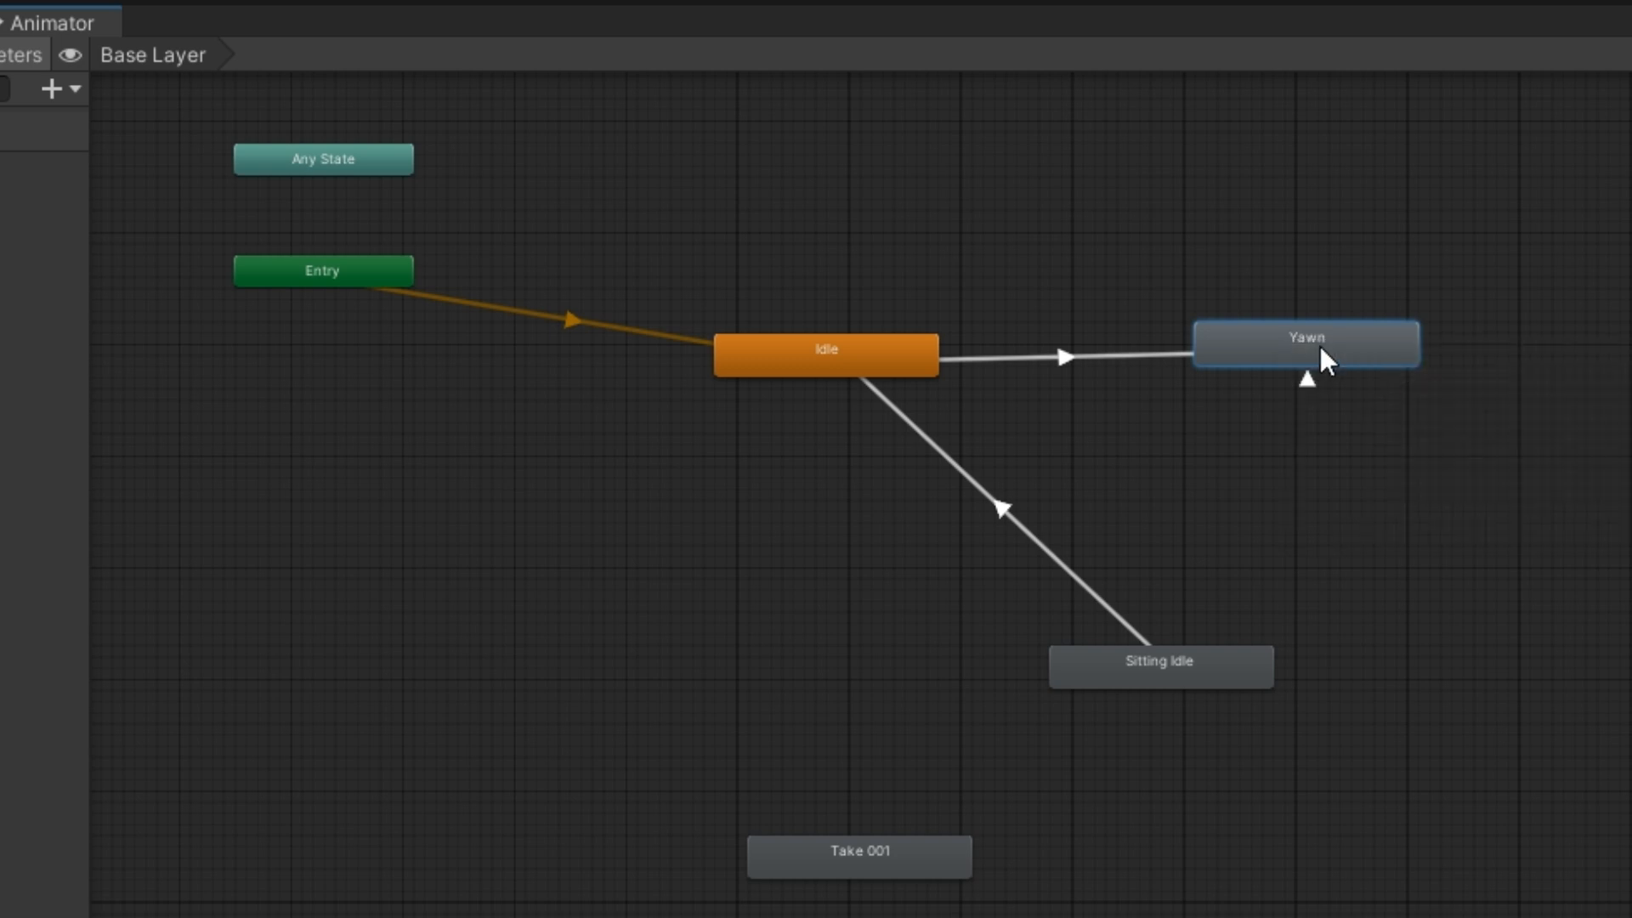
right_click(1319, 345)
left_click(1394, 370)
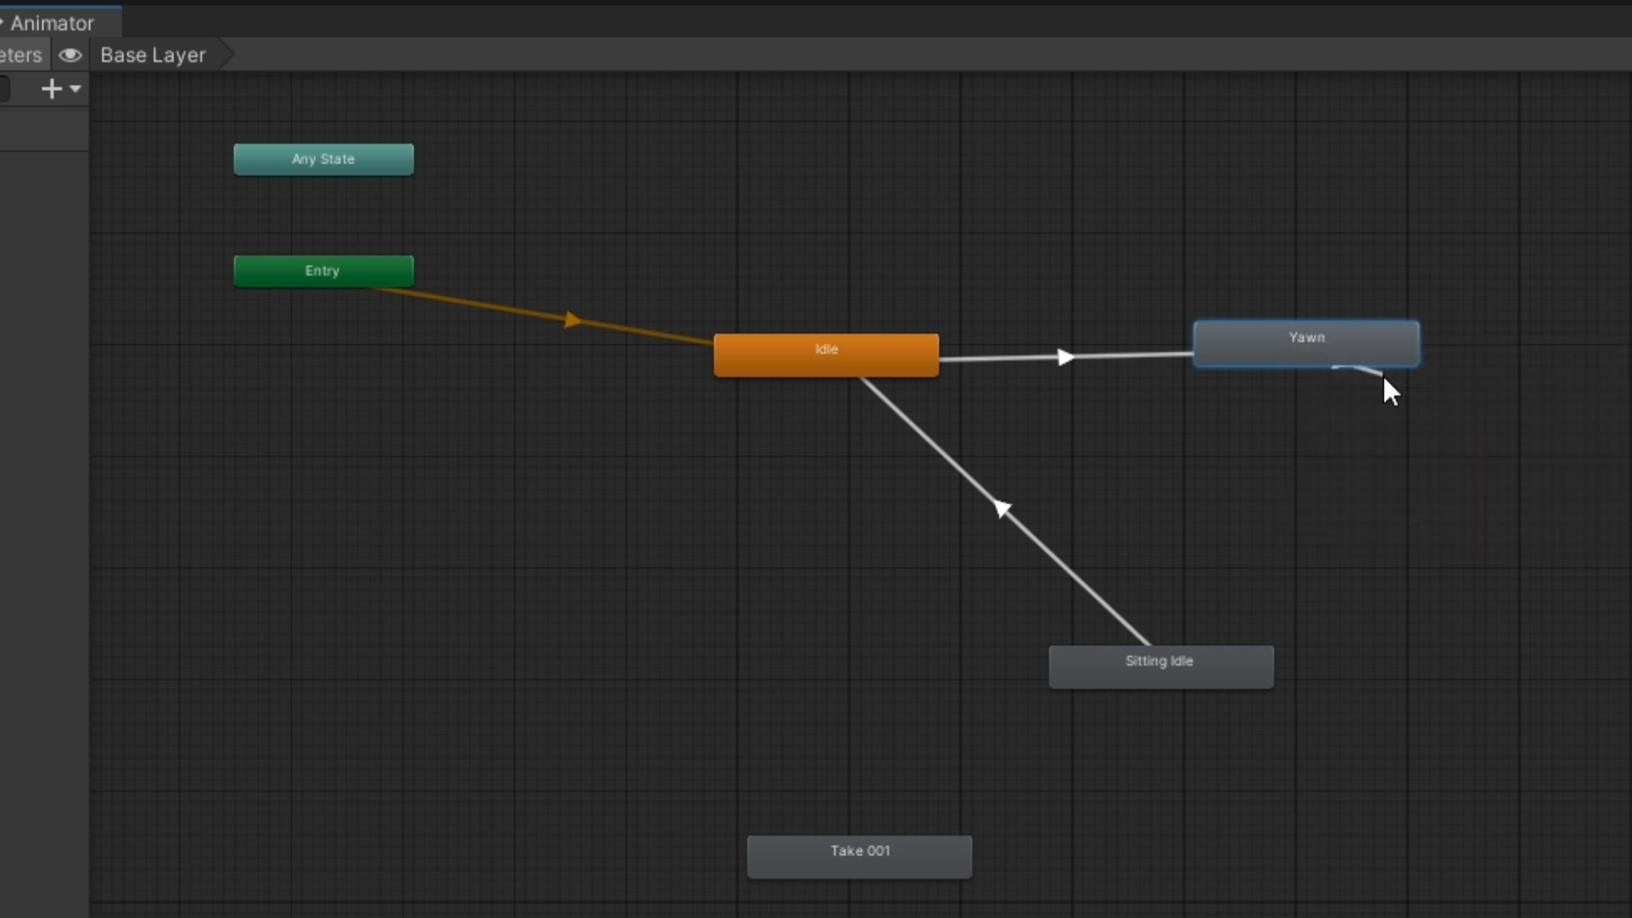
left_click(1246, 703)
left_click(1292, 345)
right_click(1293, 346)
left_click(1309, 363)
left_click(1257, 652)
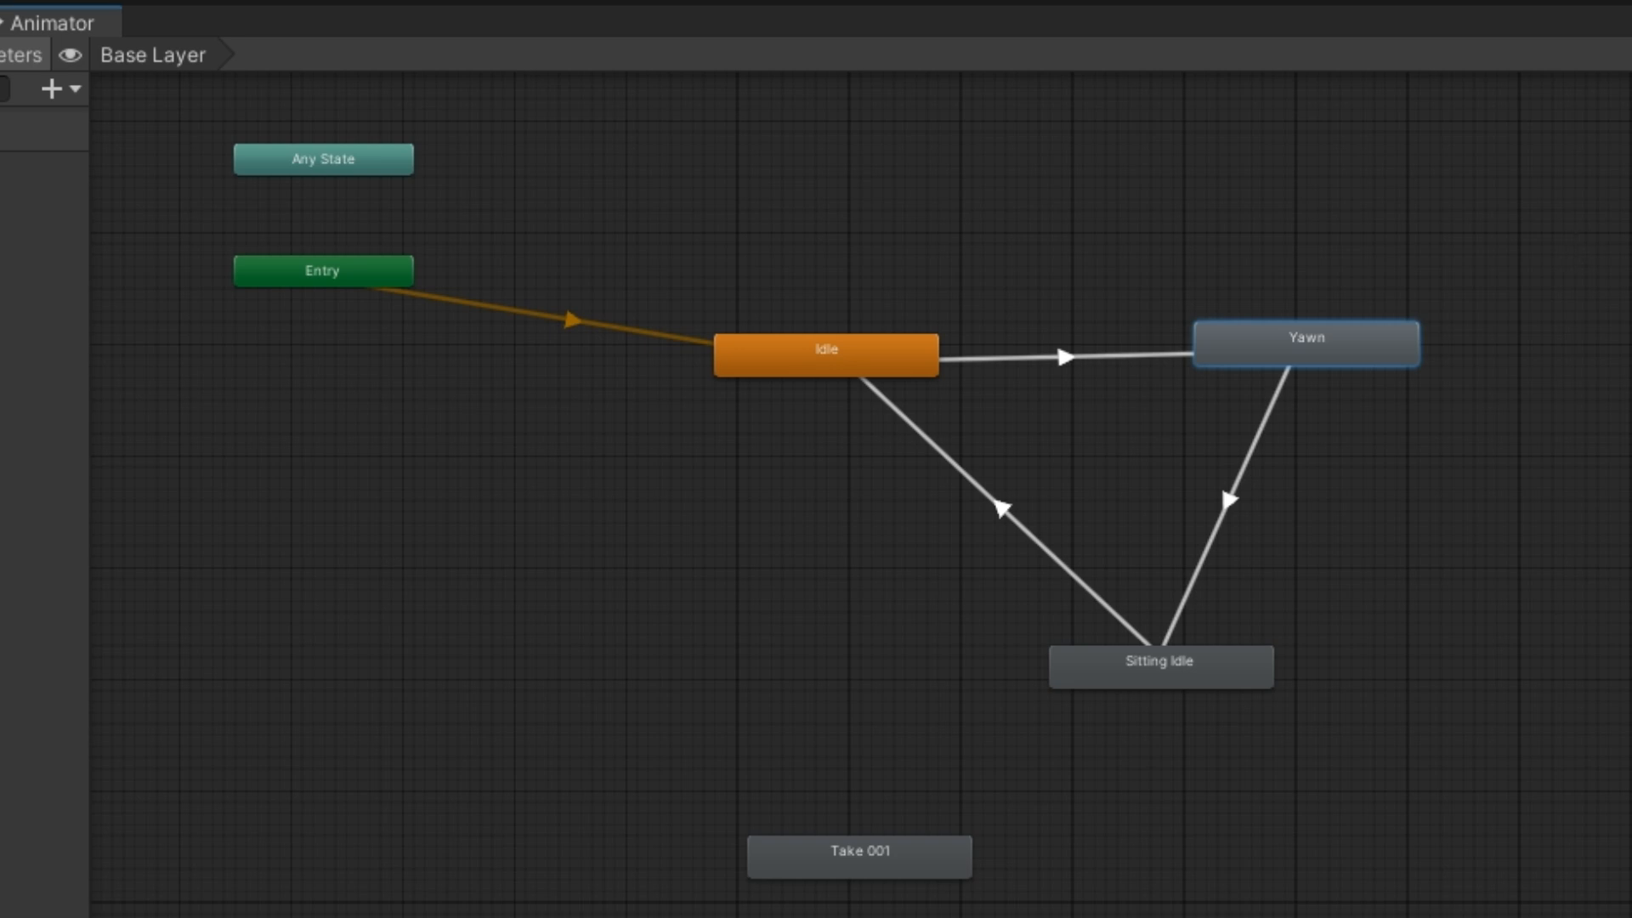
Play the scene with the Animator graph and Game view side by side to check the state sequence, and stop playback
left_click_drag(1625, 247, 879, 255)
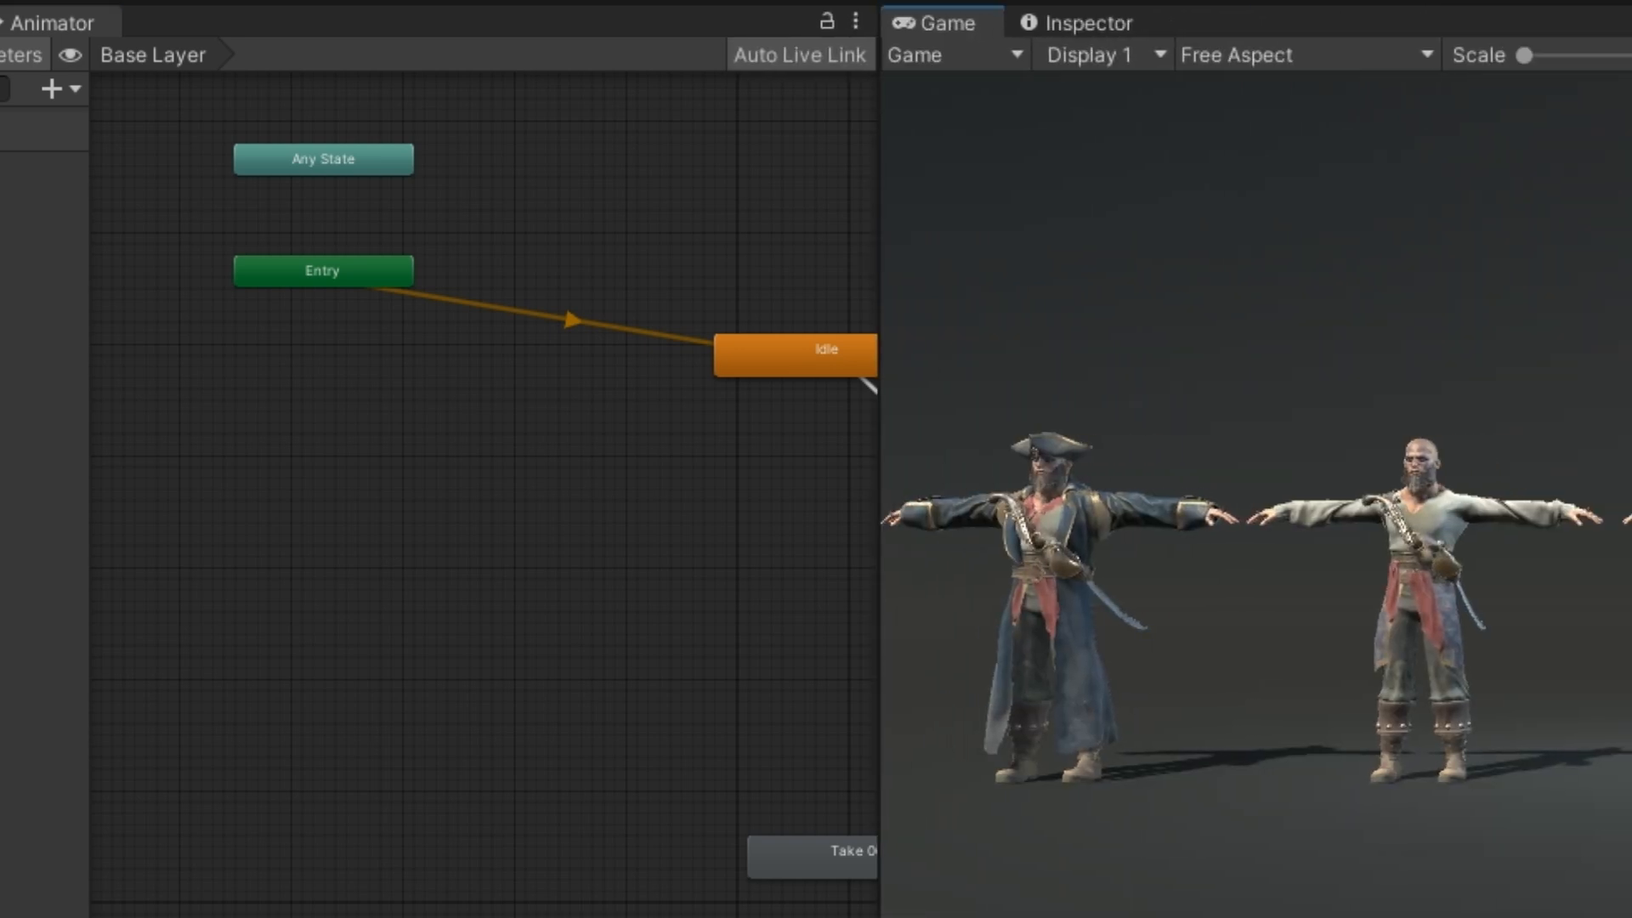
key("ctrl+p")
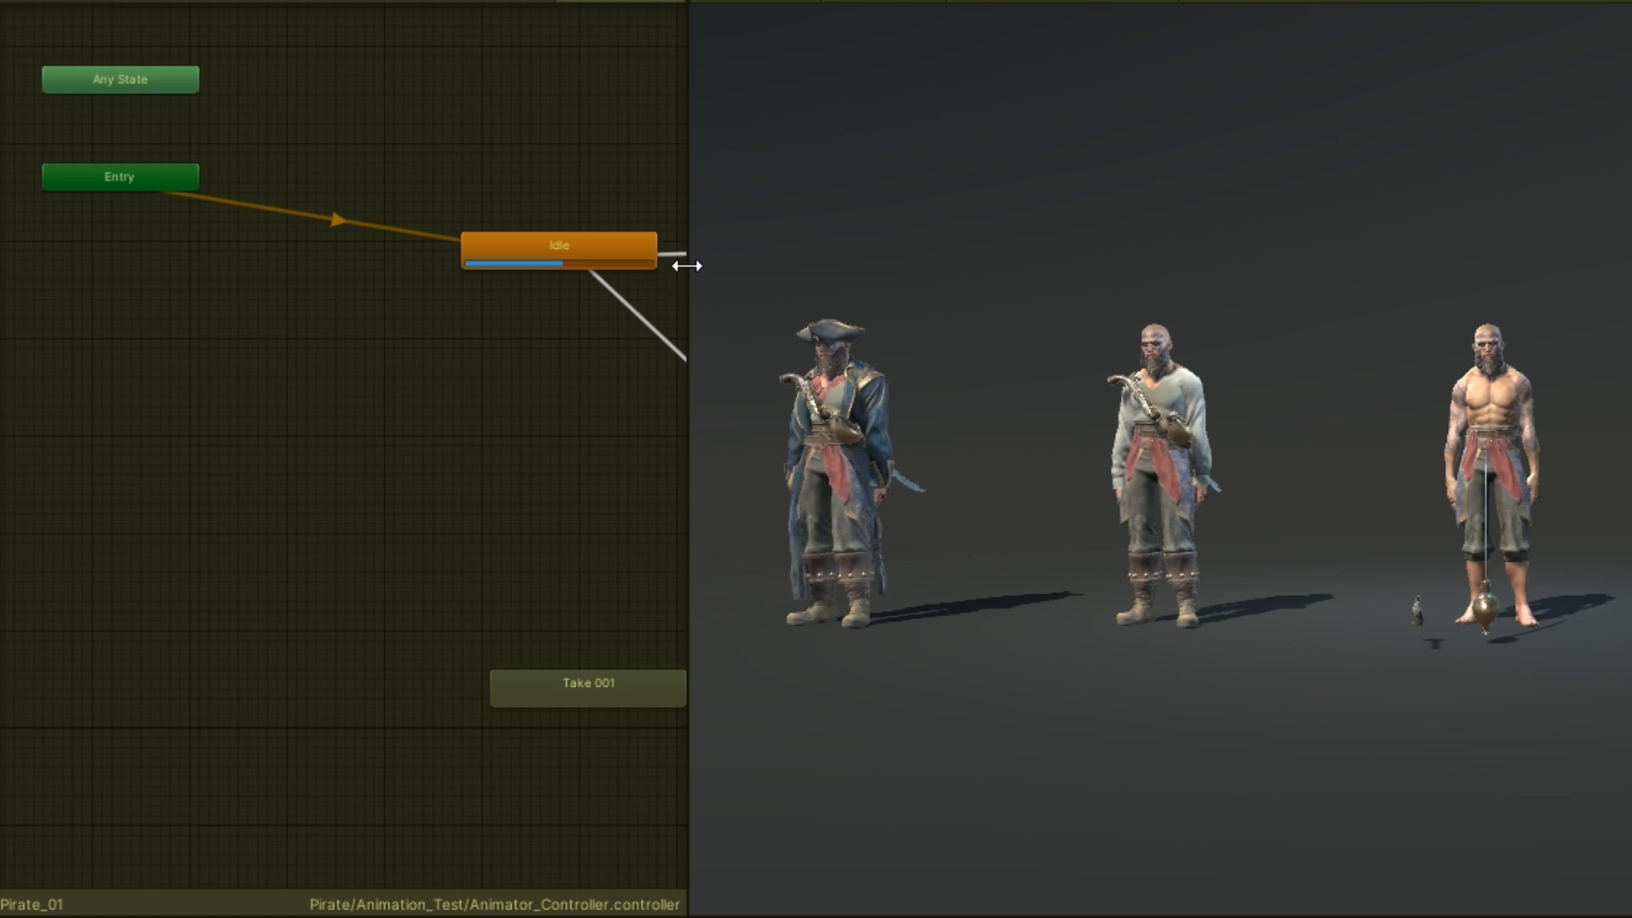
left_click_drag(694, 262, 1129, 267)
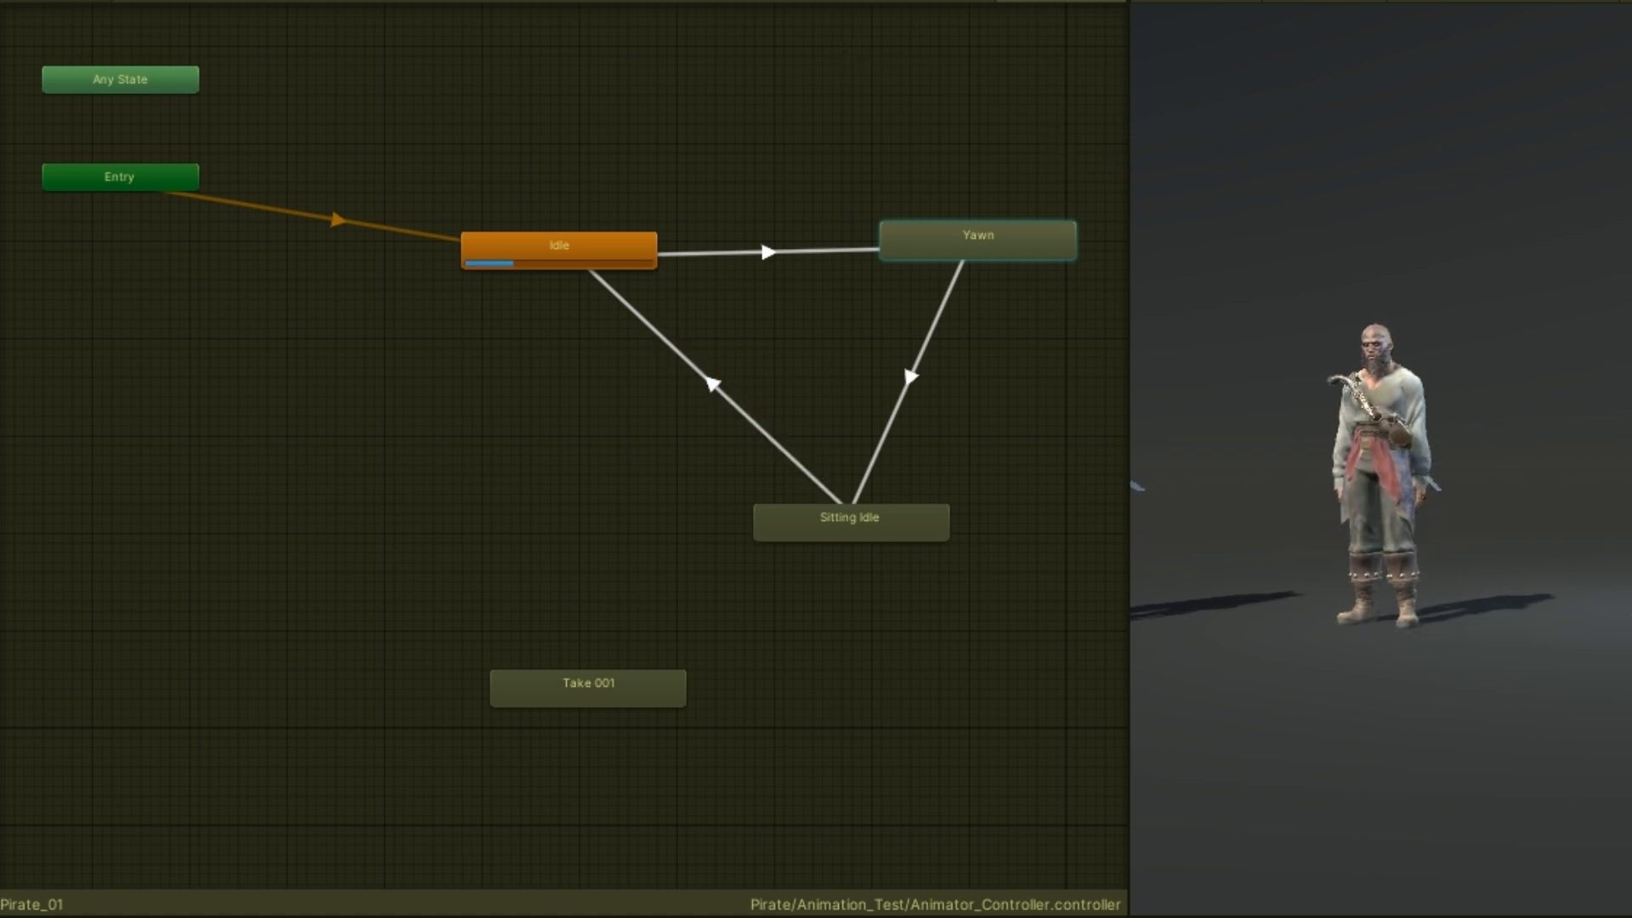
left_click(816, 2)
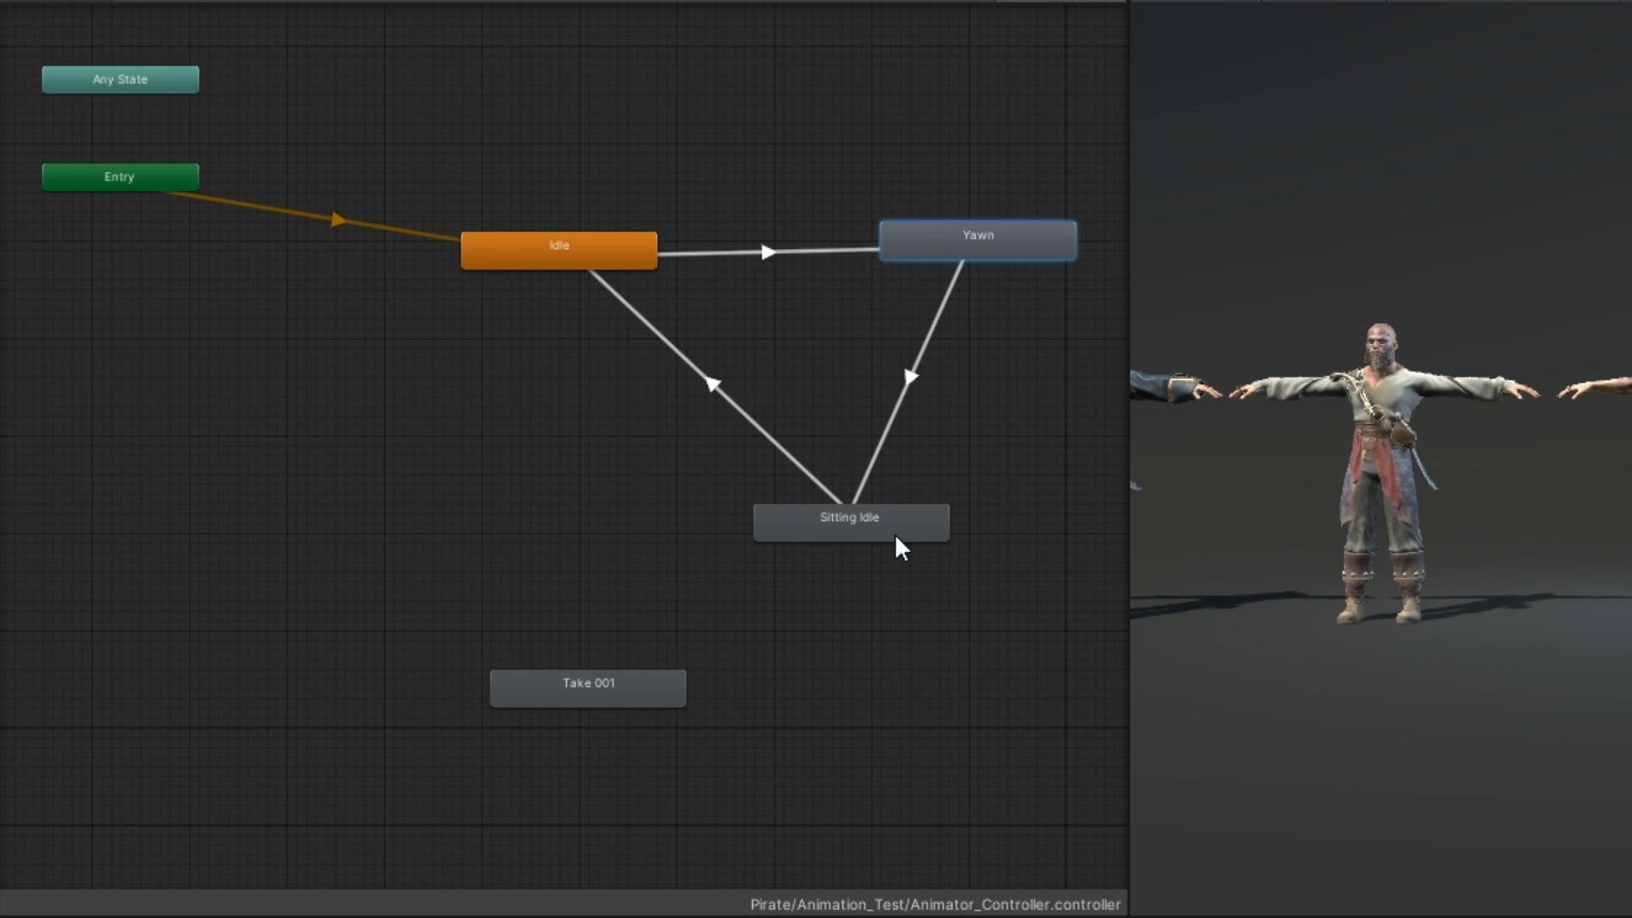
Delete the transition from Sitting Idle back to Idle
left_click(711, 391)
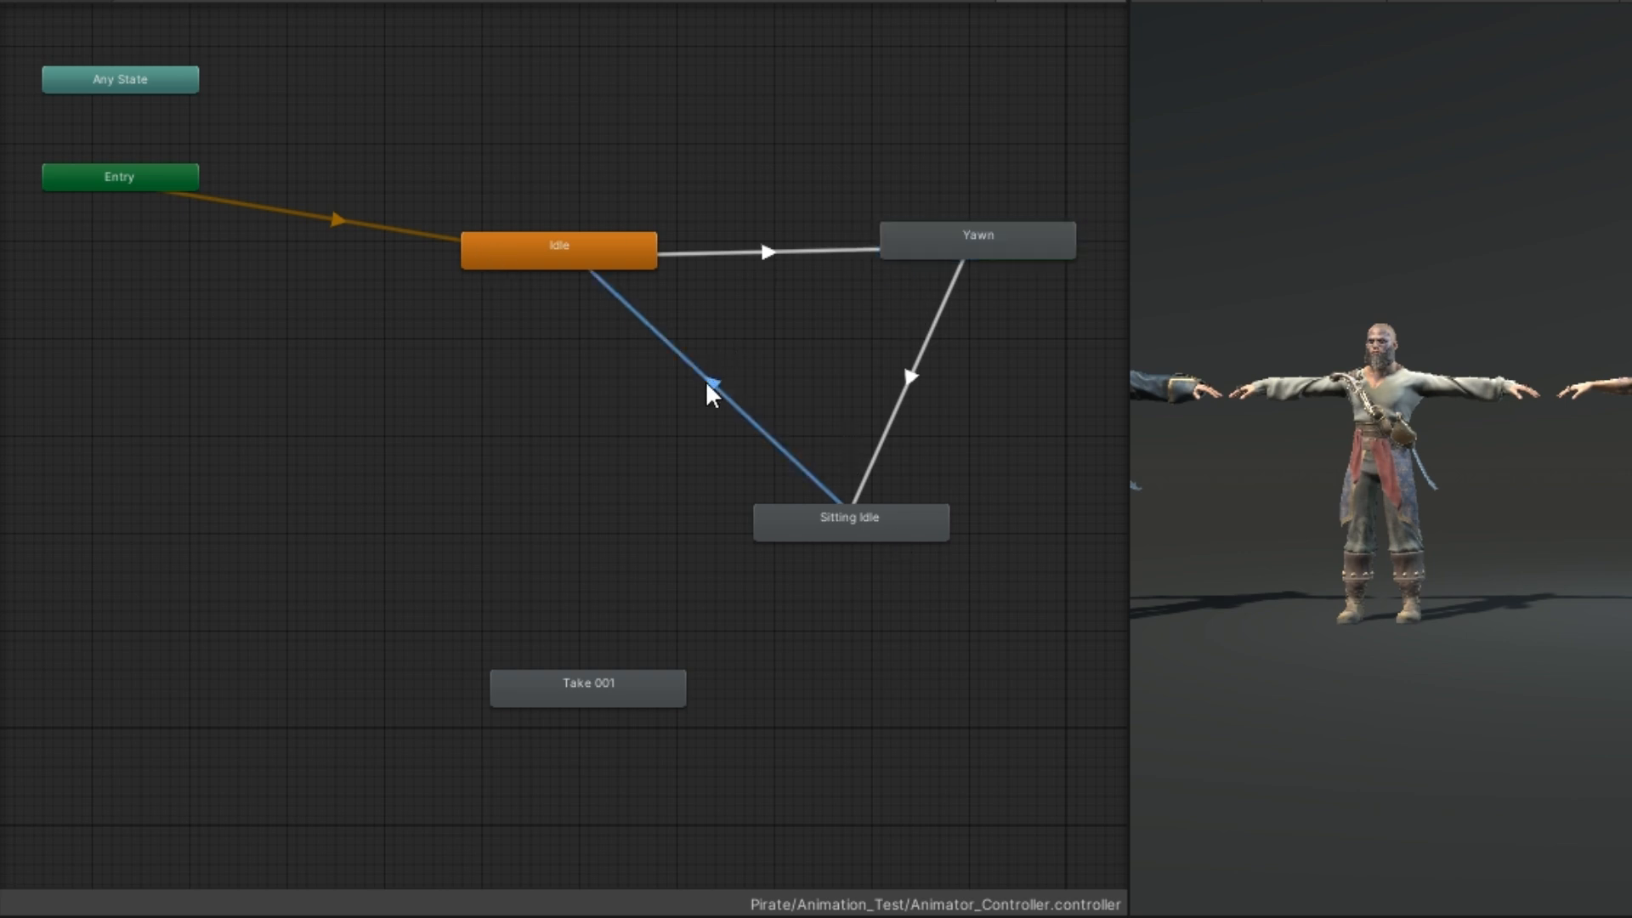
key("Delete")
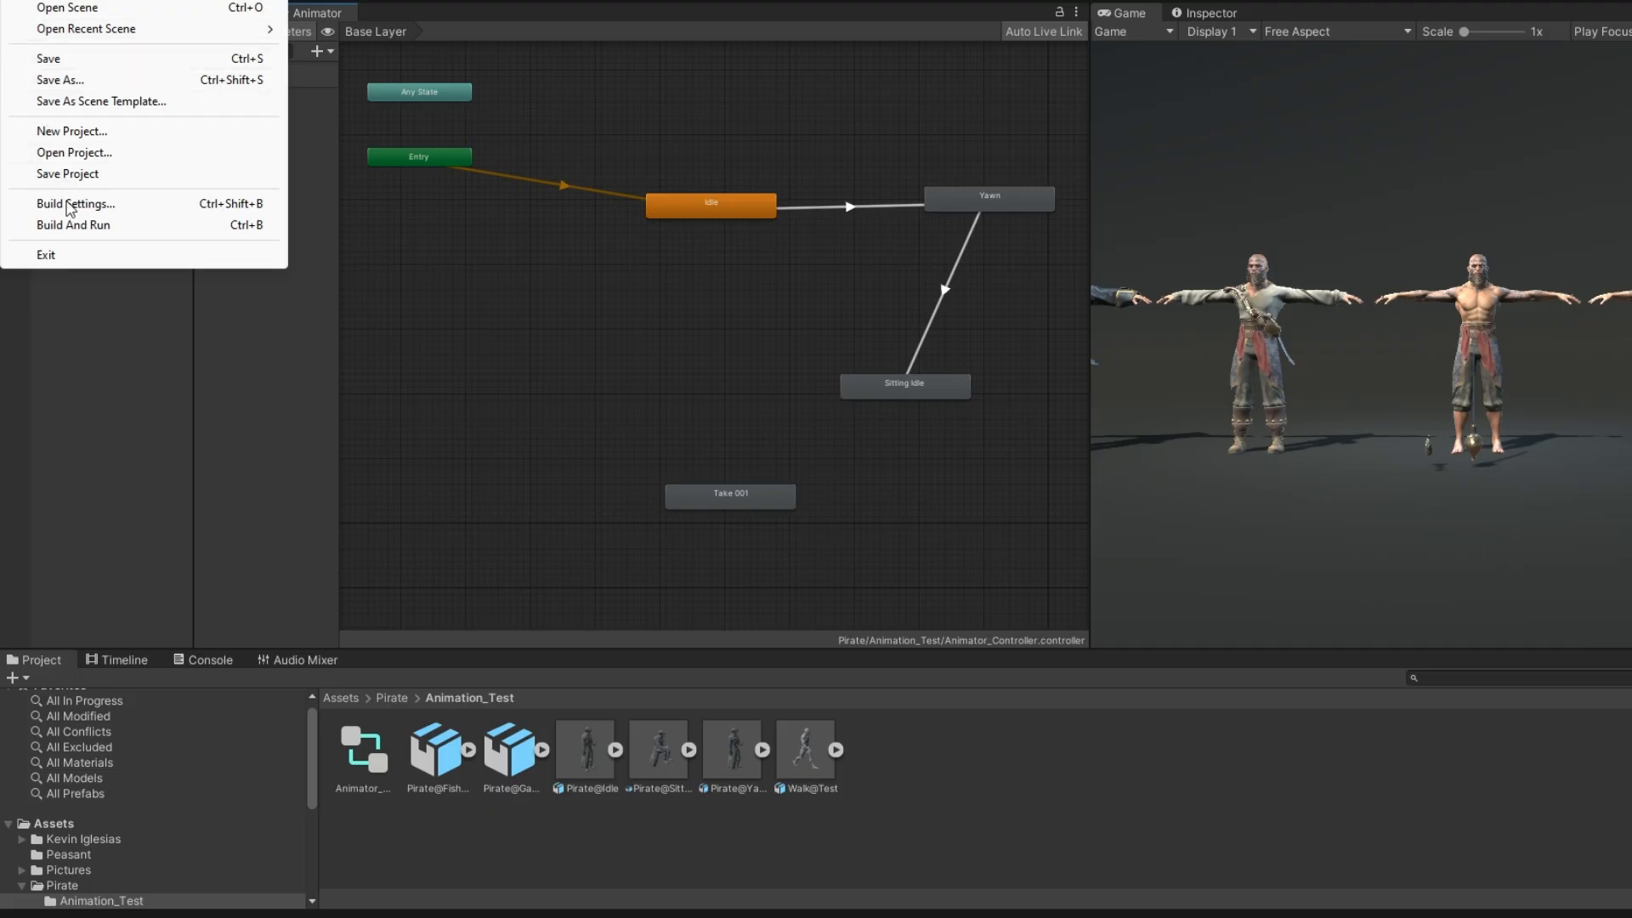
Open the recent scene testscene and enlarge the Game view in width and height
mouse_move(82, 34)
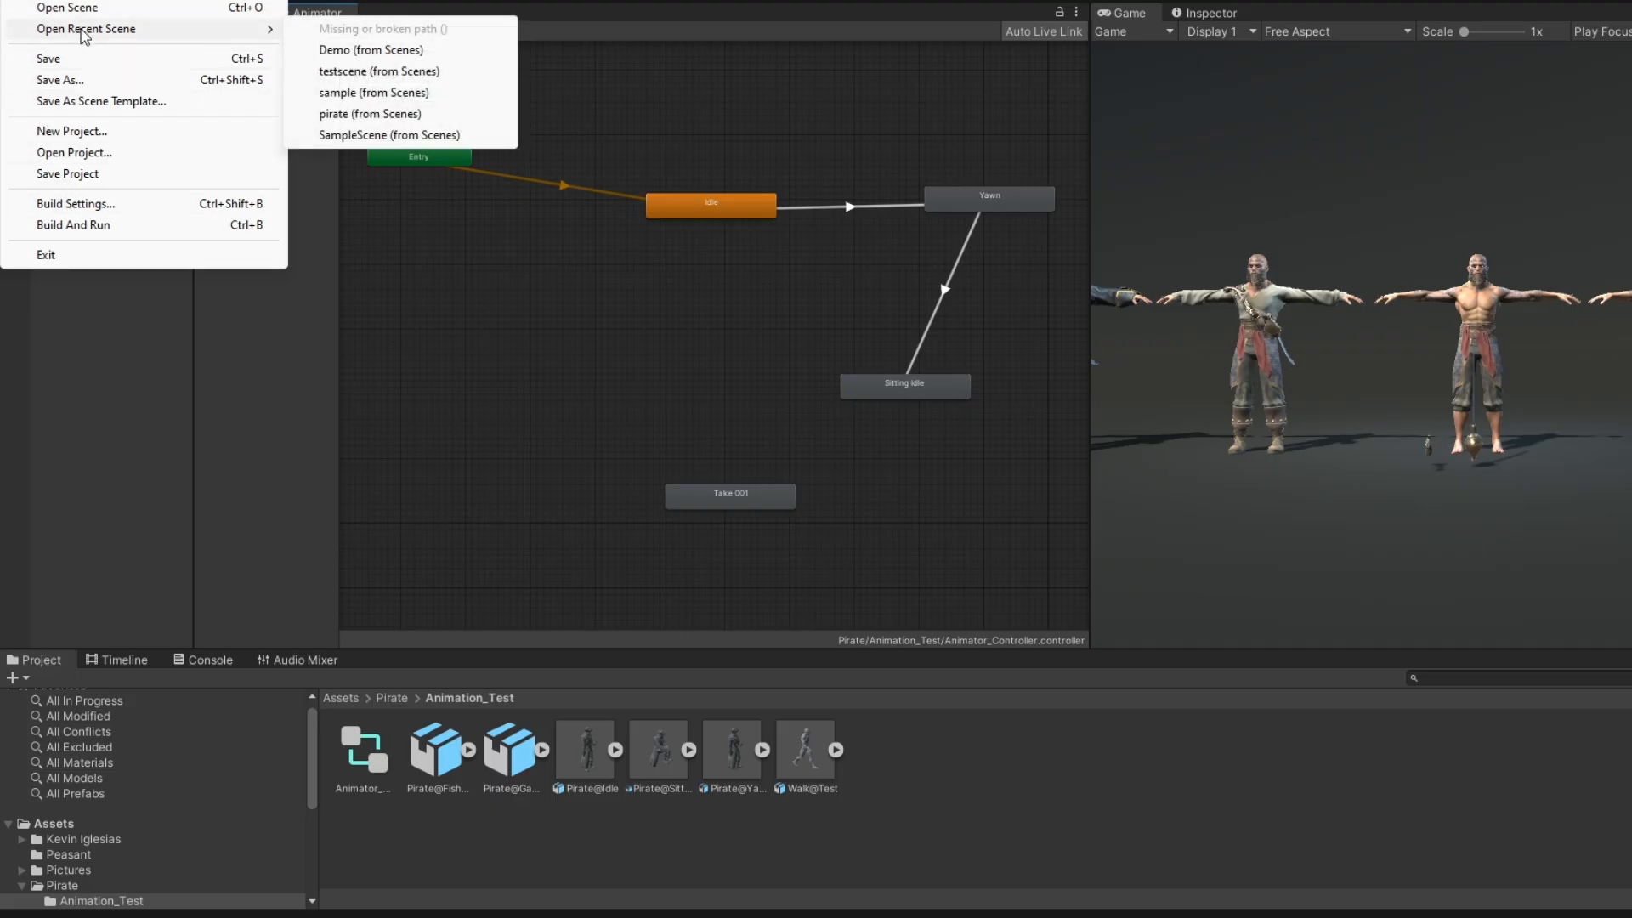
left_click(353, 71)
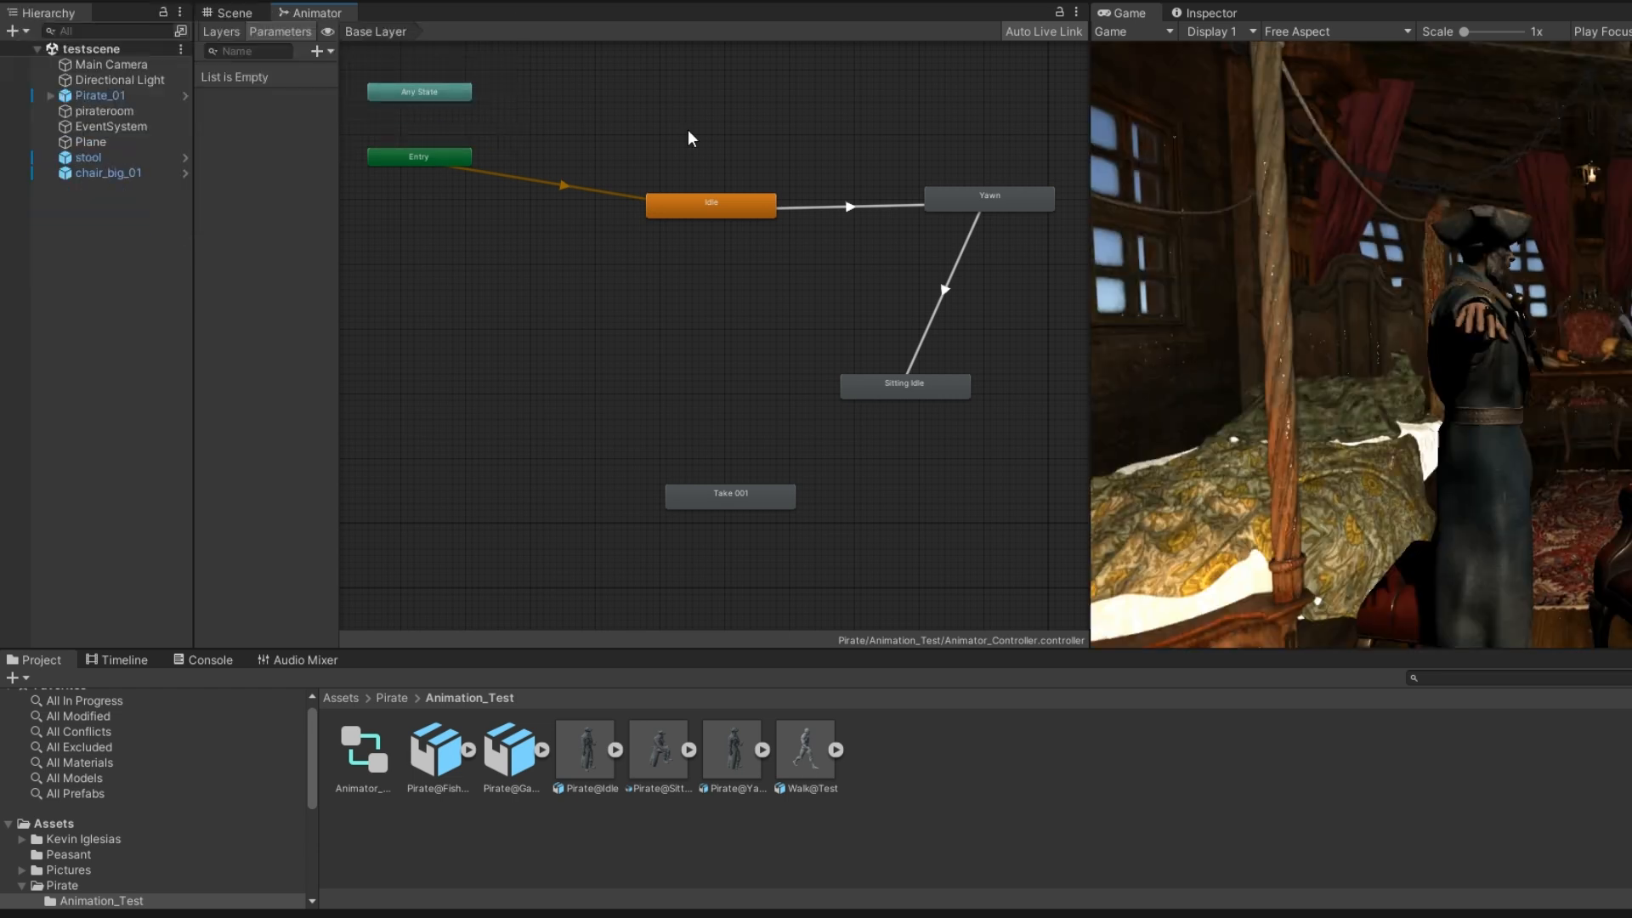
left_click_drag(1089, 109, 706, 158)
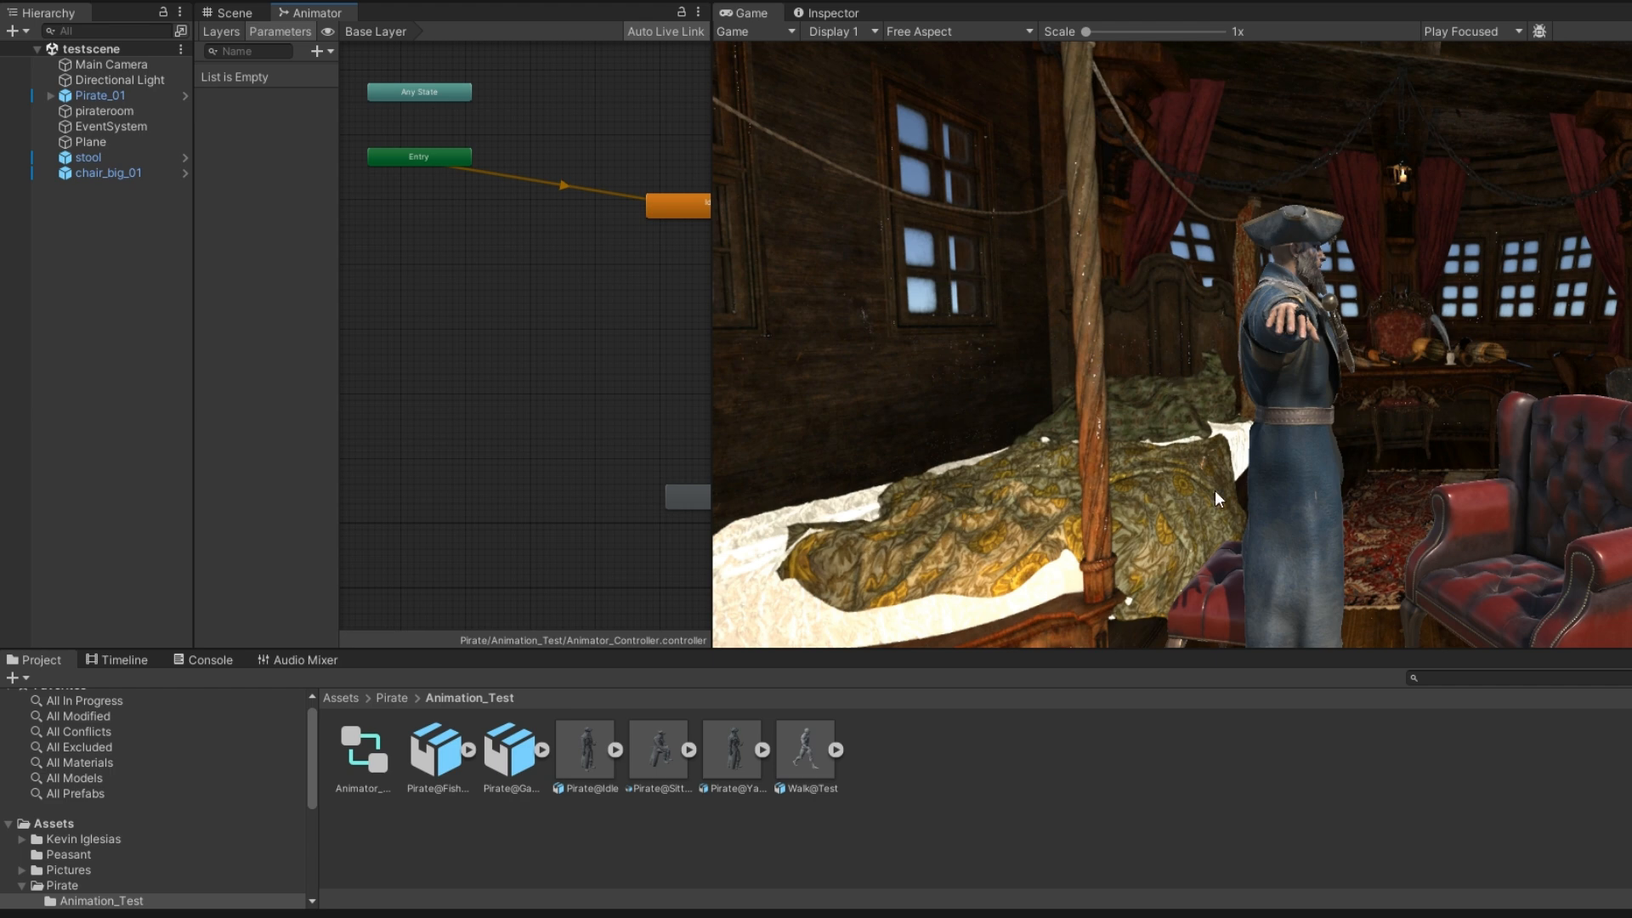
left_click_drag(1245, 664, 1272, 827)
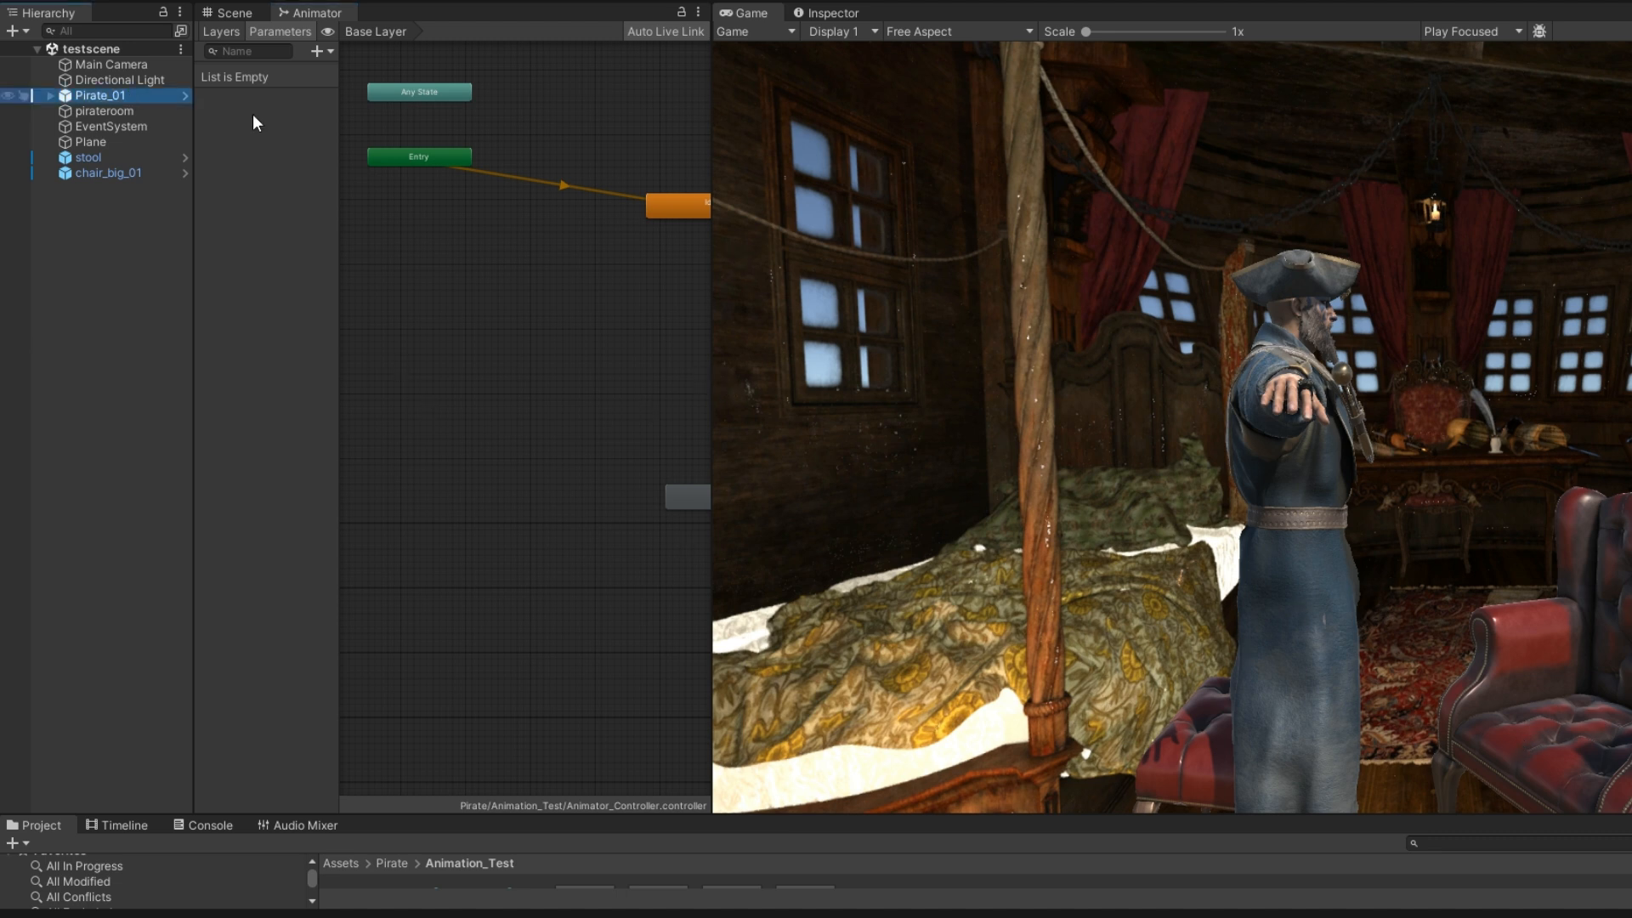
Play testscene in a further widened Game view to check Pirate_01's animation sequence in the room, and stop playback
left_click_drag(712, 157, 400, 303)
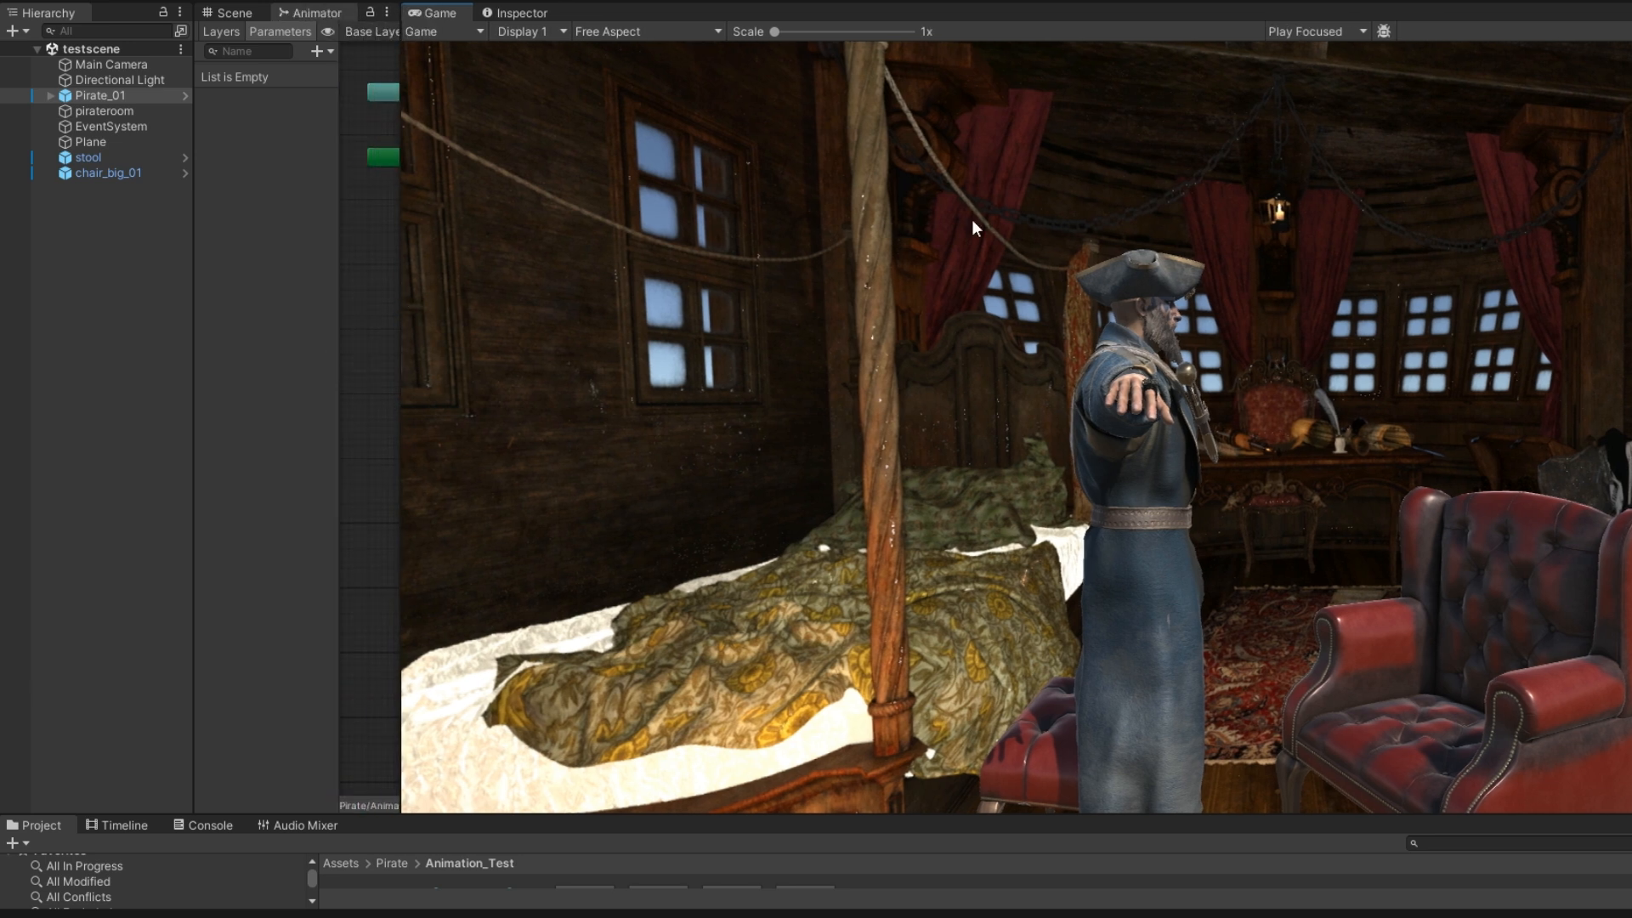
left_click(901, 1)
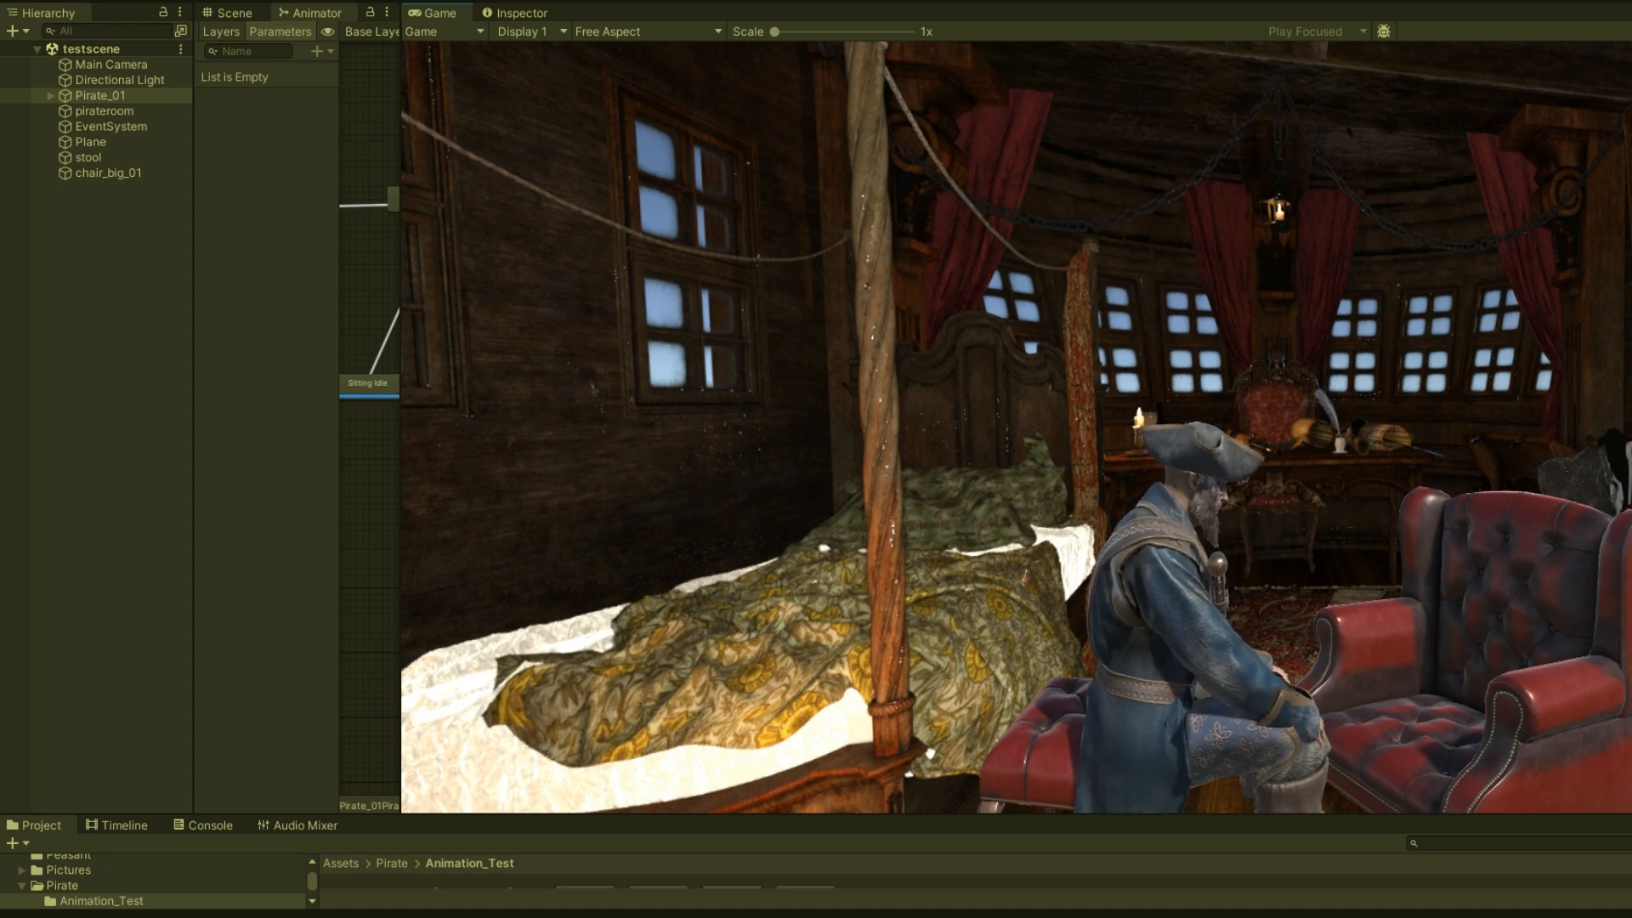
left_click(897, 2)
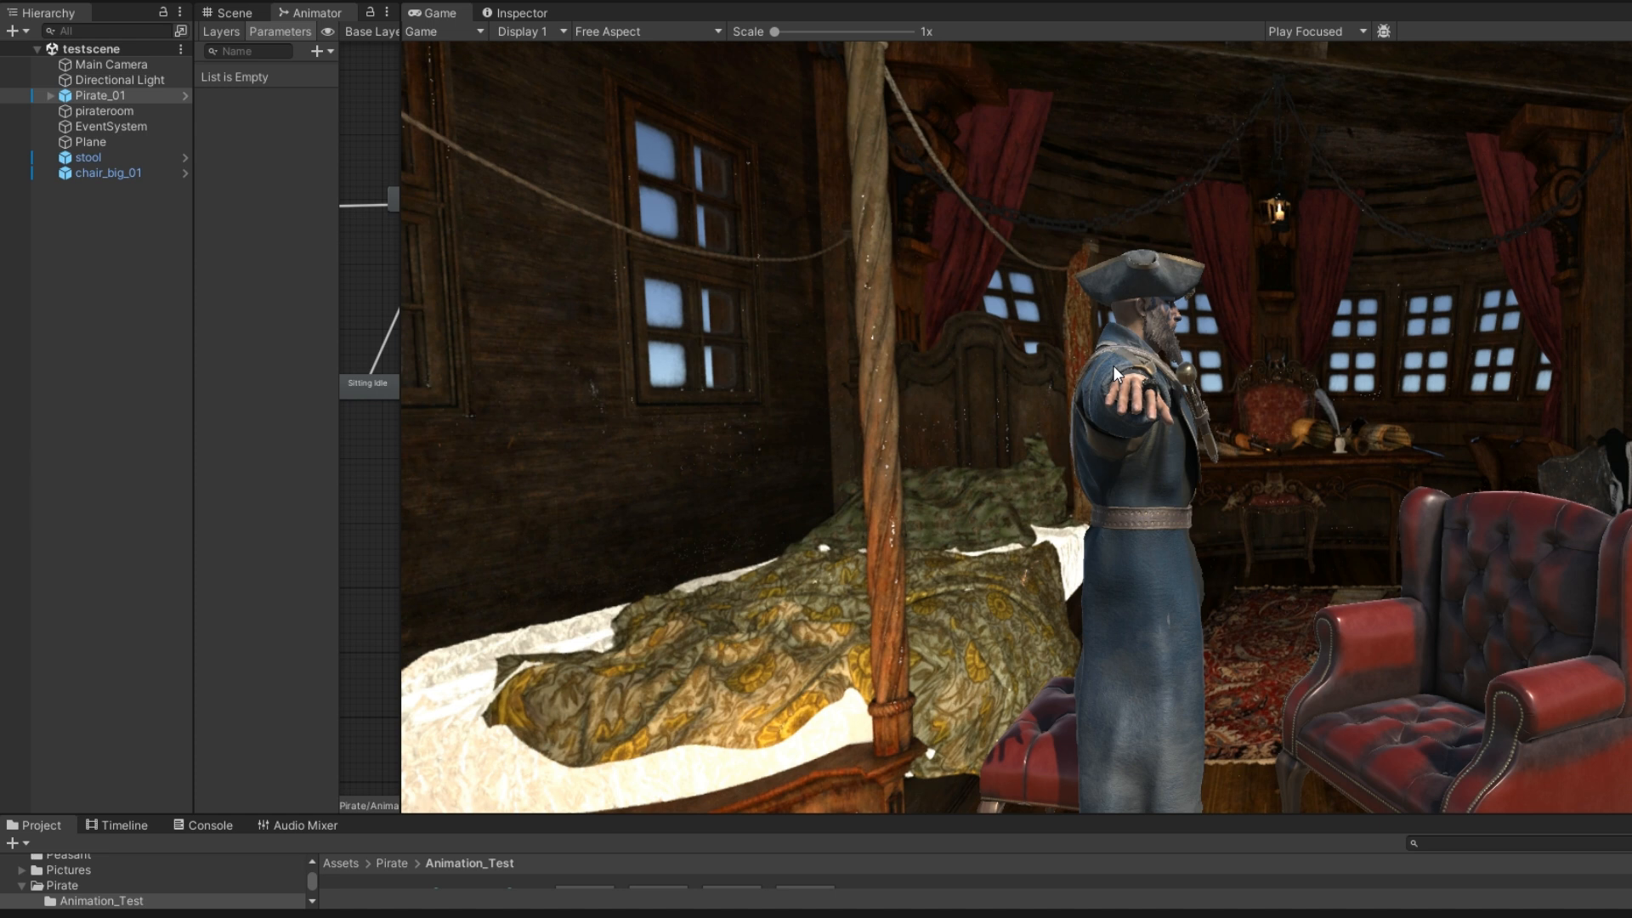